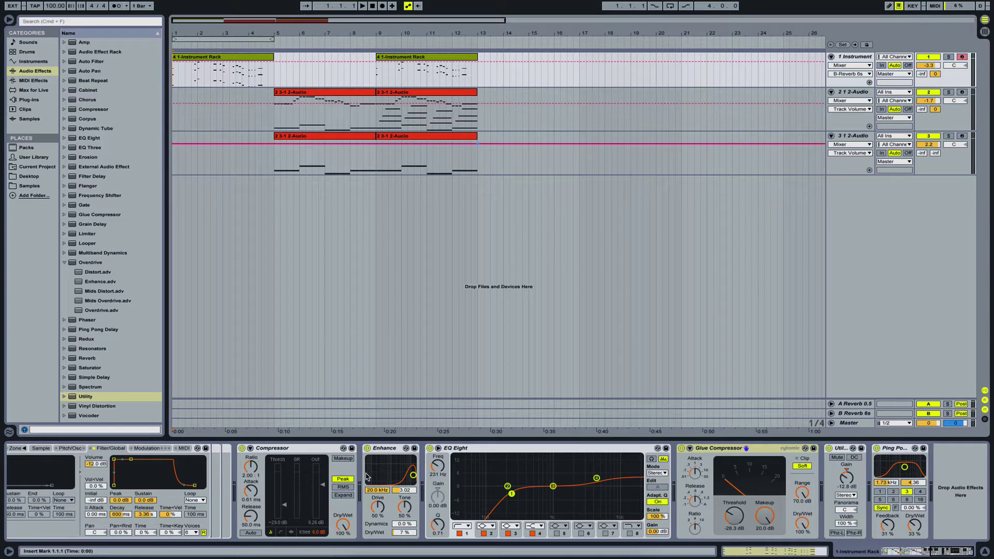
Step: Review the Instrument Rack track's device chain back to its velocity-mapped racks and play the arrangement with its first clip selected
scroll(477, 461, left, 4)
scroll(477, 458, left, 6)
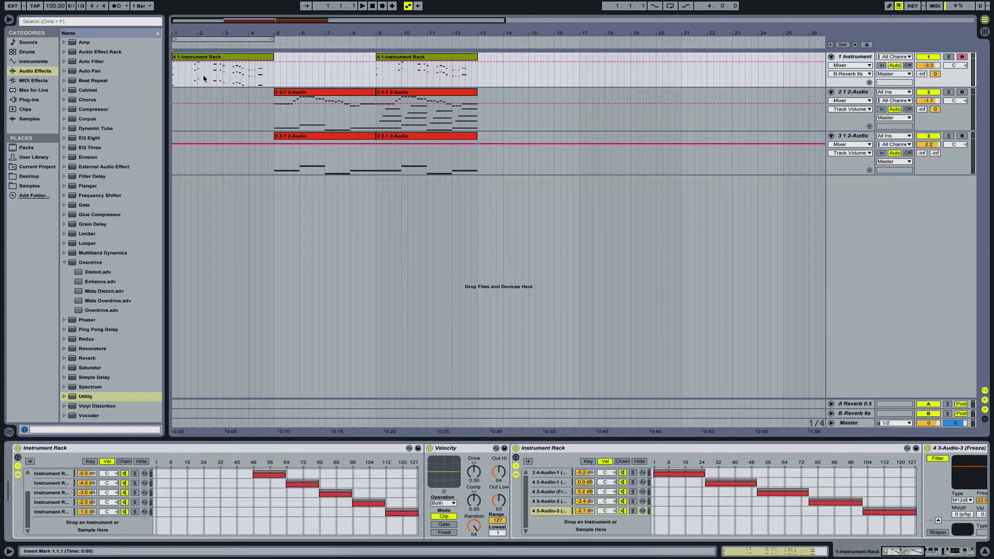
click(250, 57)
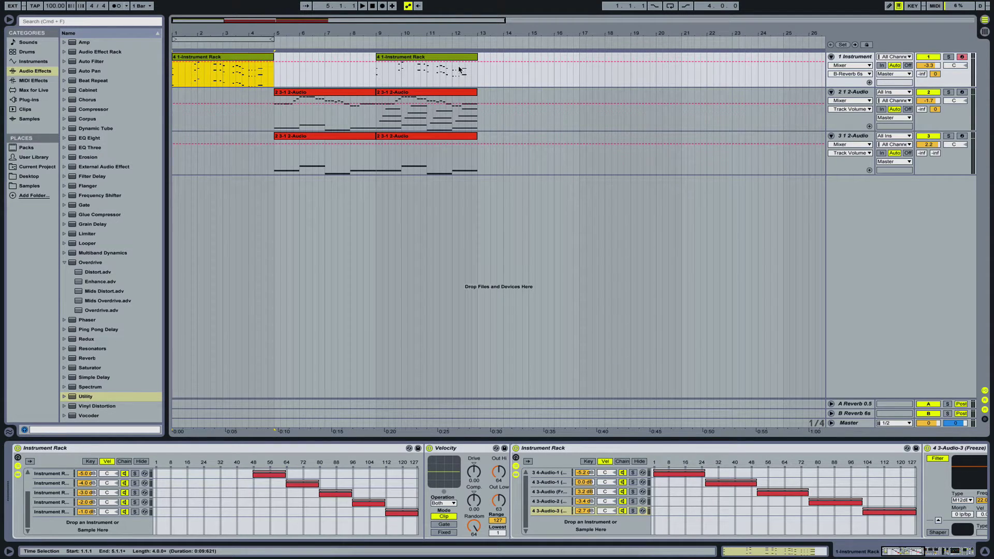
key(space)
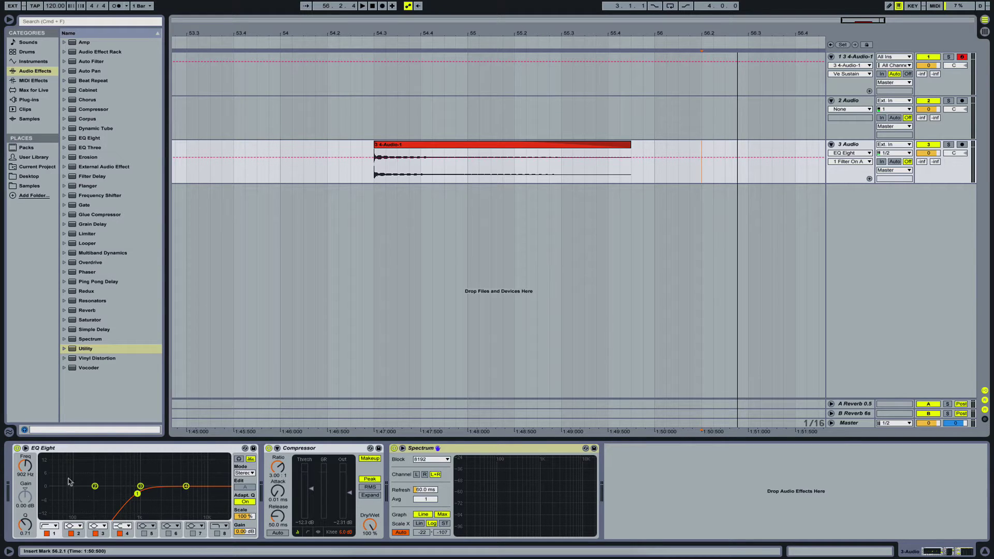
Step: Compare the 3 Audio clip's sound with EQ Eight band 1 switched off and on, playing it from 54.3.1
click(46, 534)
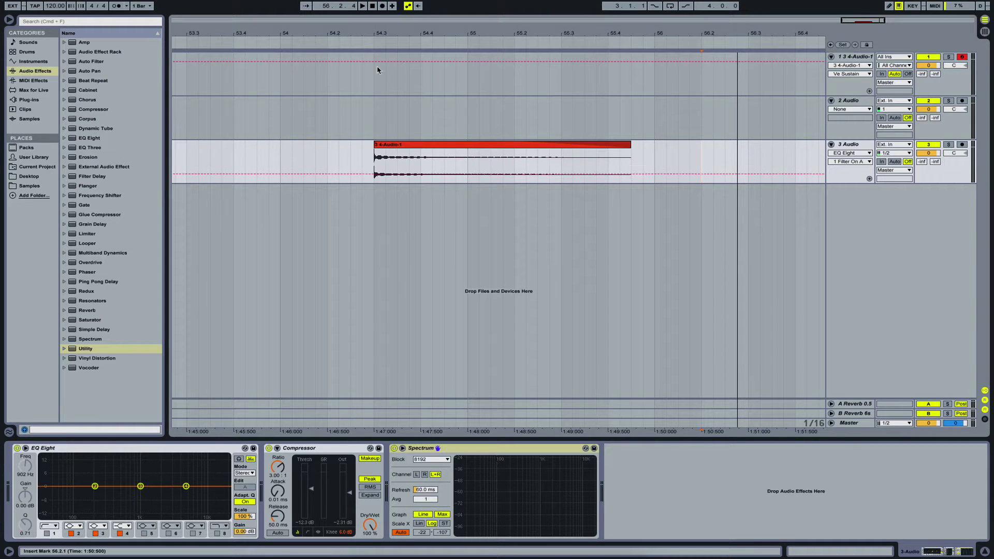
click(377, 67)
key(space)
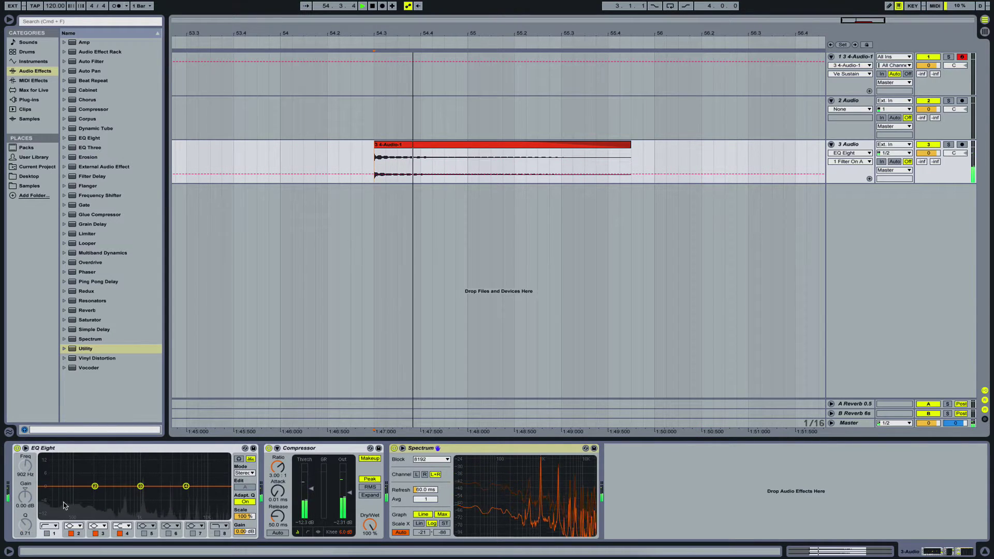
click(48, 534)
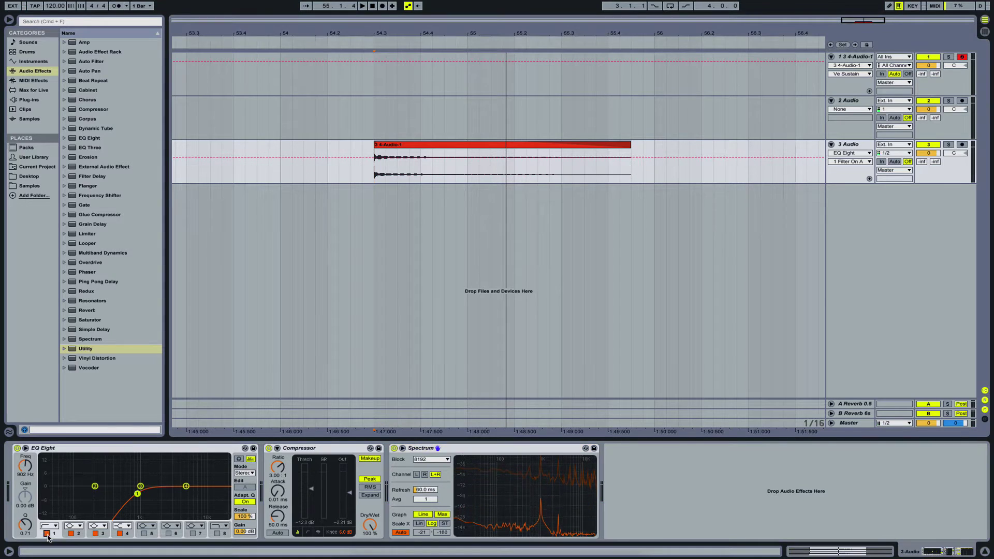
key(space)
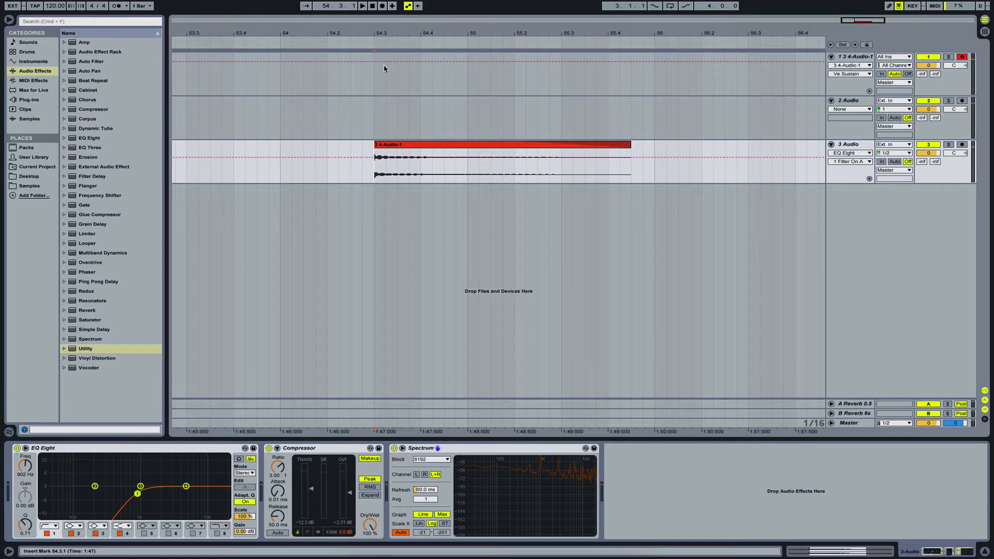
drag(869, 21, 868, 6)
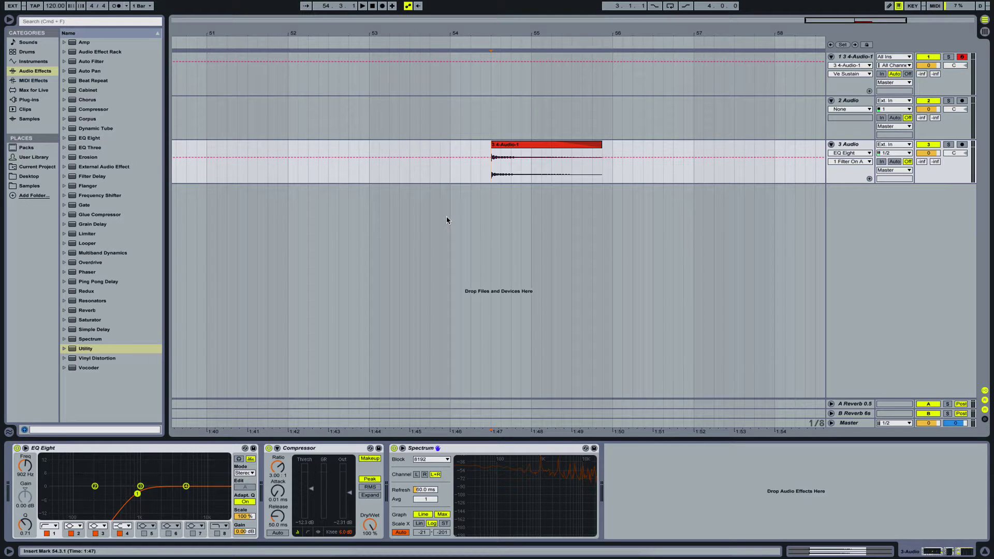
scroll(446, 215, right, 3)
scroll(447, 216, right, 2)
click(498, 182)
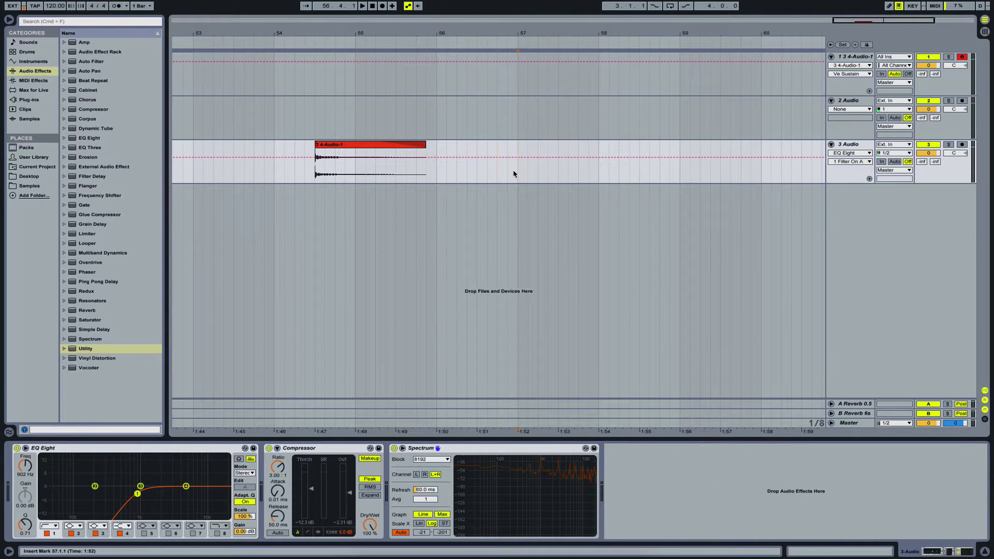
click(455, 163)
click(744, 0)
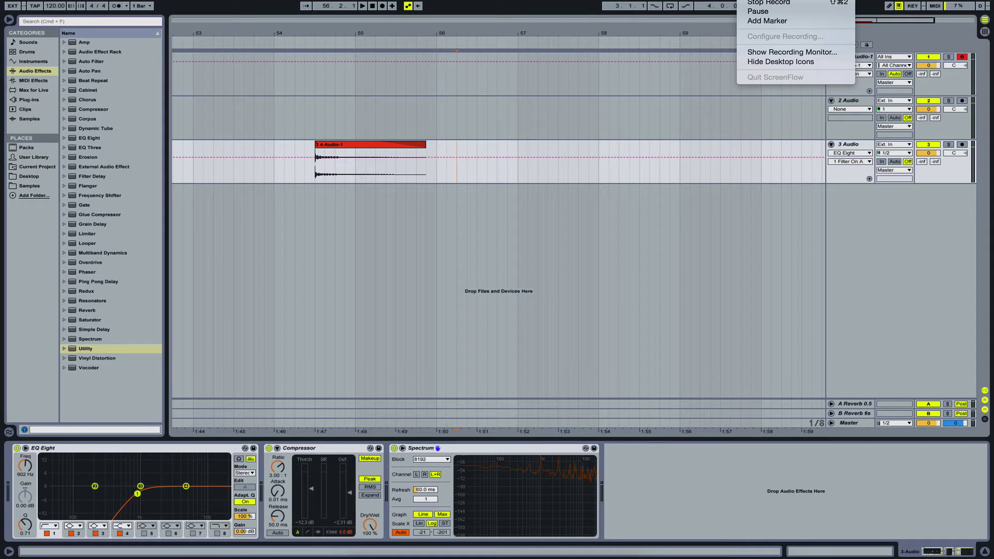
click(757, 12)
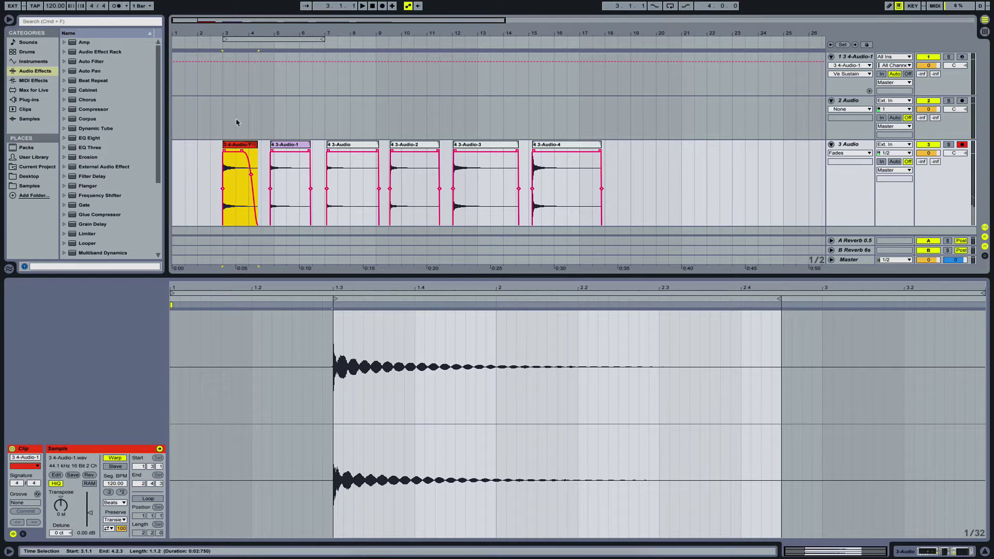
Step: Audition the clips on the 3 Audio track from bar 3, including 4 3-Audio-2 and 4 3-Audio-3
key(space)
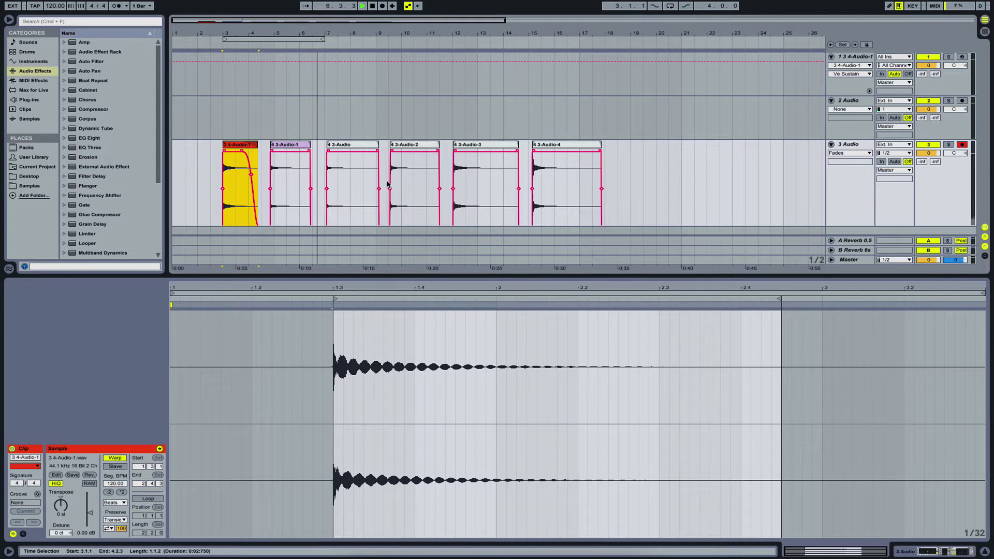
click(397, 145)
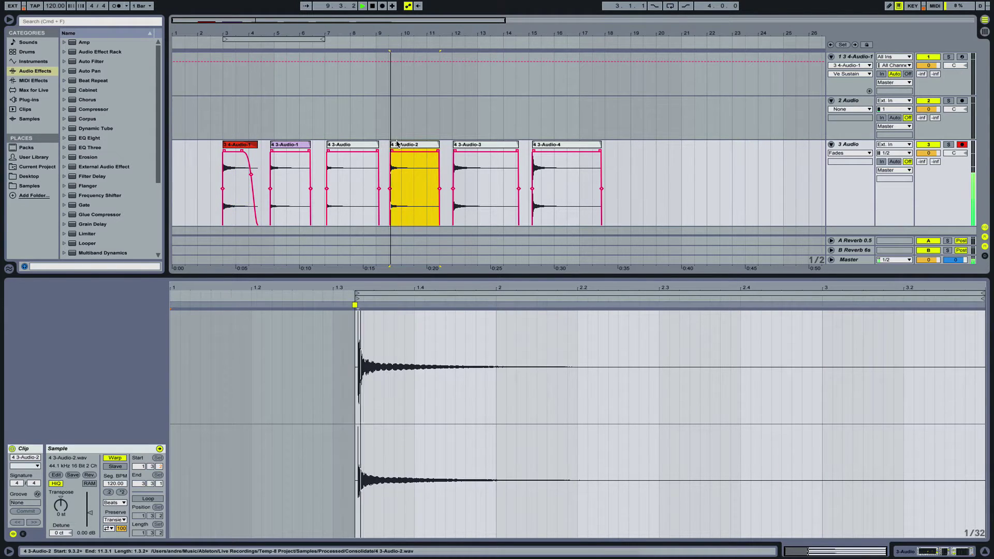
click(506, 144)
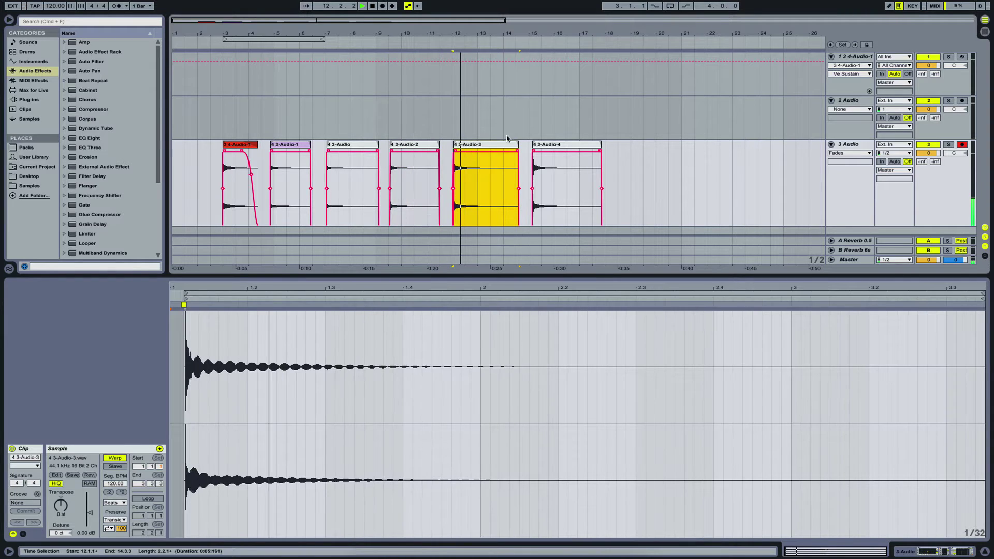
Step: Audition the 4 3-Audio-4 clip and delete it from the 3 Audio track
click(547, 146)
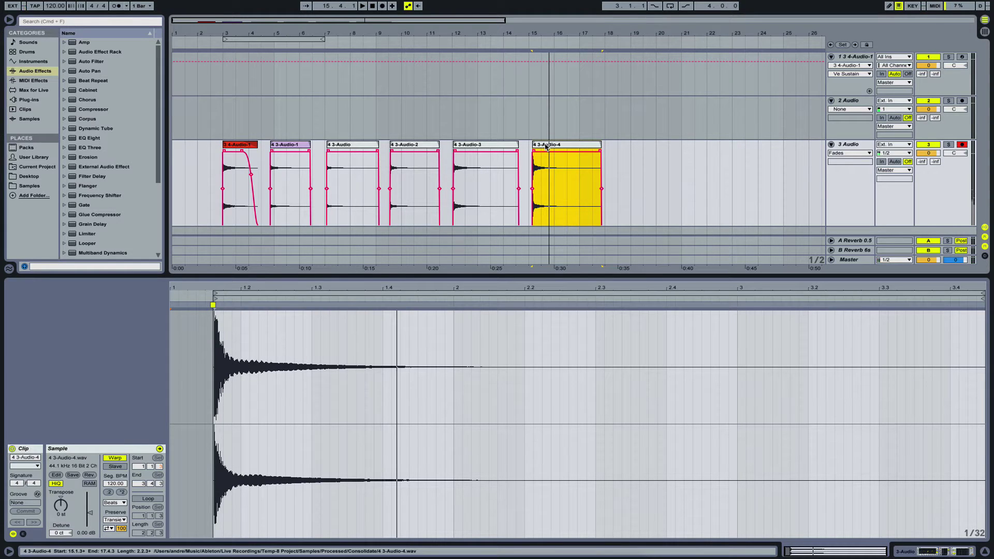
key(Delete)
click(542, 178)
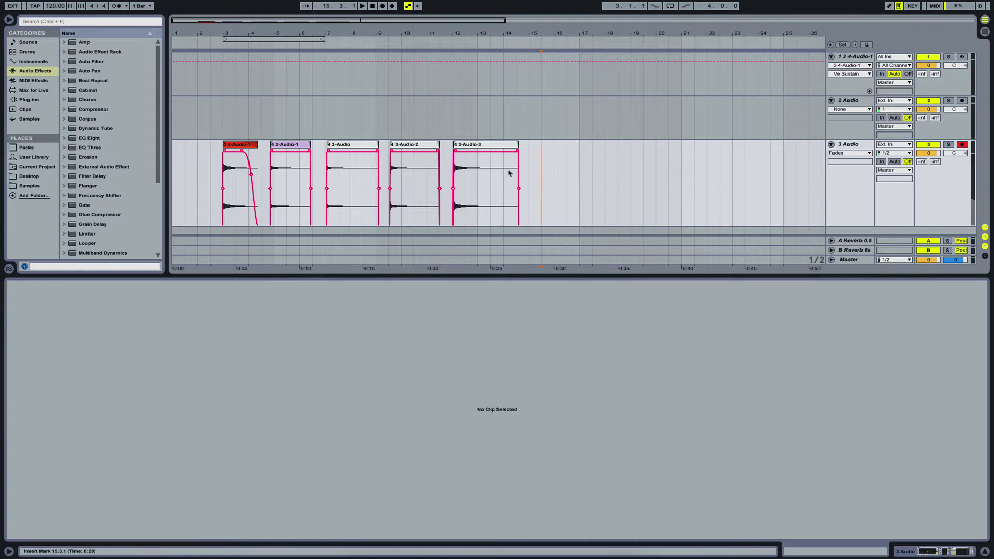
Step: Show the effect chain of the 3 Audio track and examine the Utility's Width setting
click(853, 57)
click(875, 551)
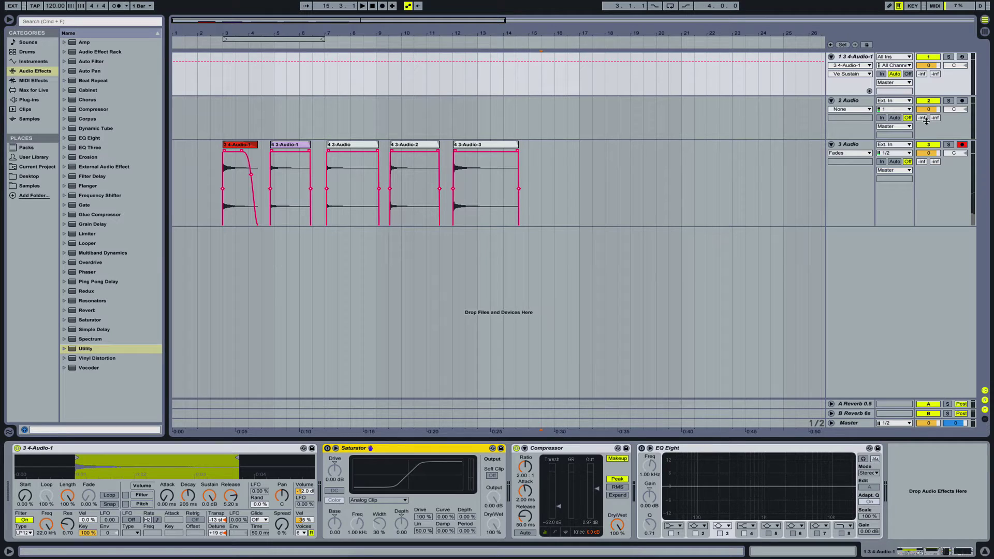
click(852, 103)
click(862, 59)
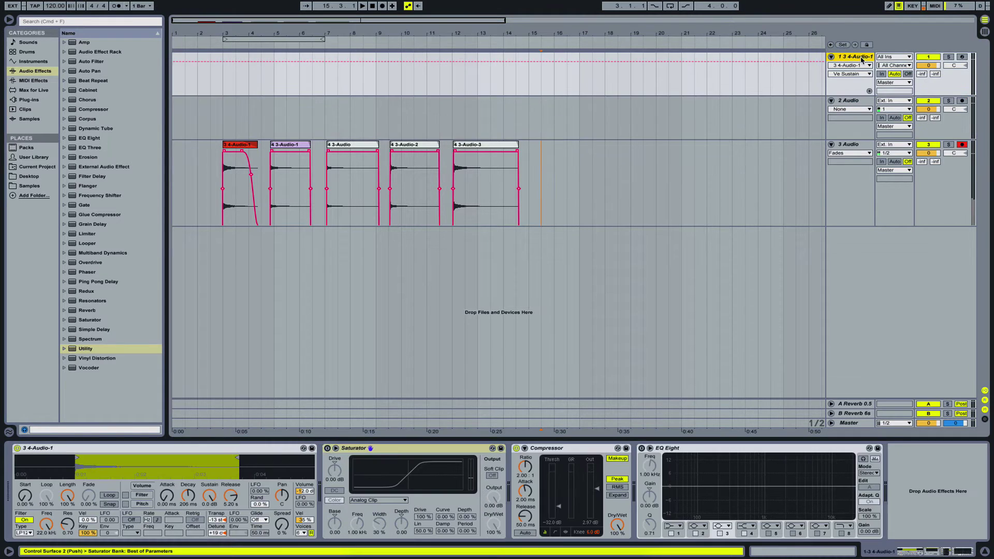
click(849, 147)
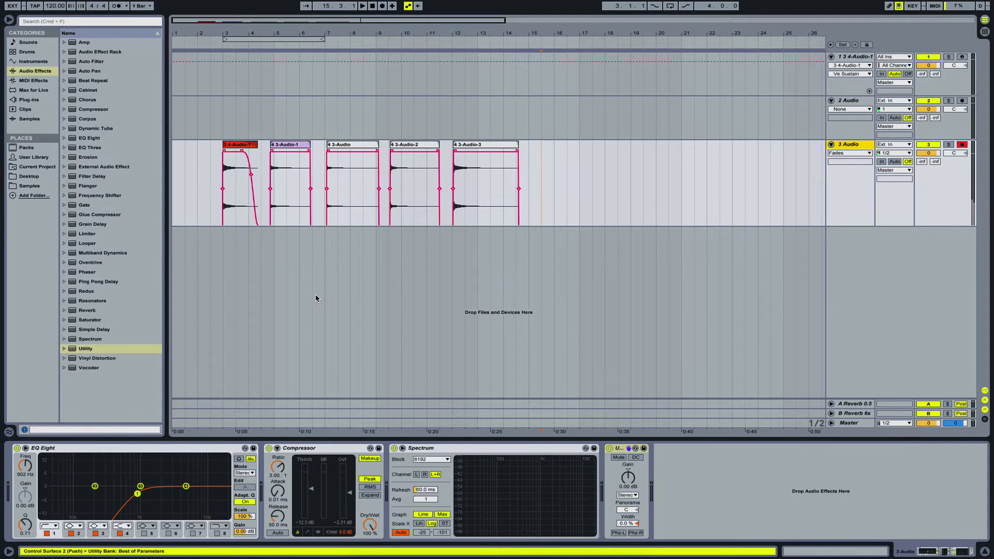
click(241, 145)
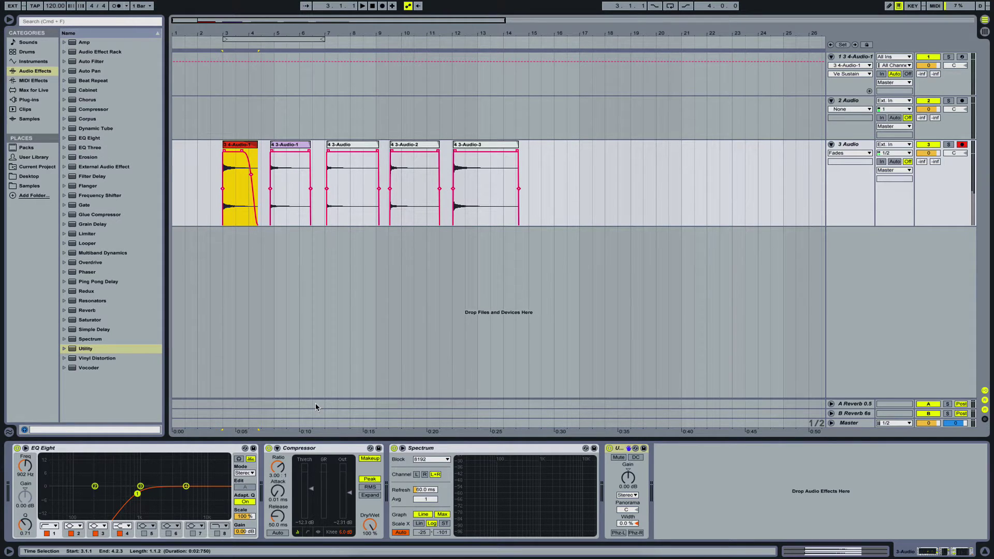
click(627, 524)
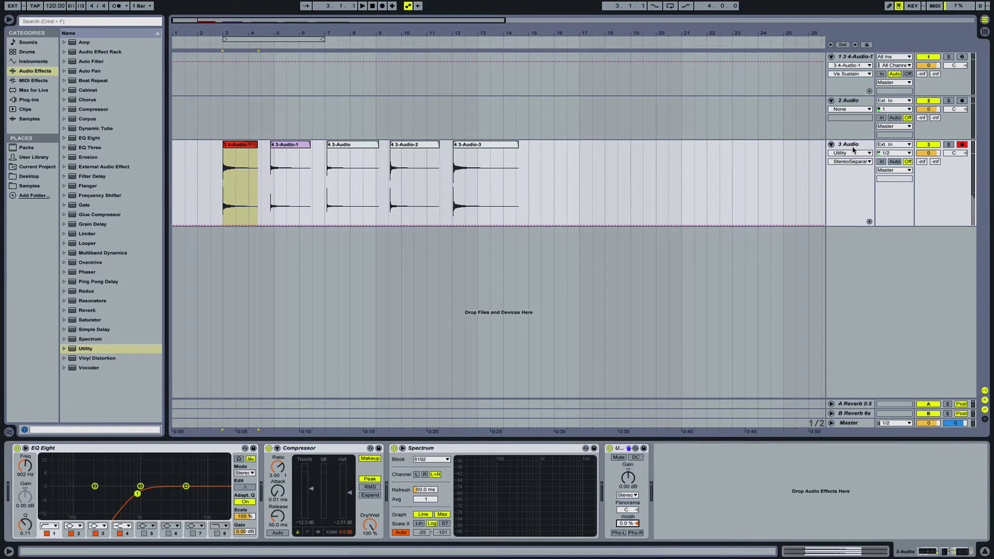
Step: Freeze and flatten the 3 Audio track to render its effects into the clips
right_click(855, 145)
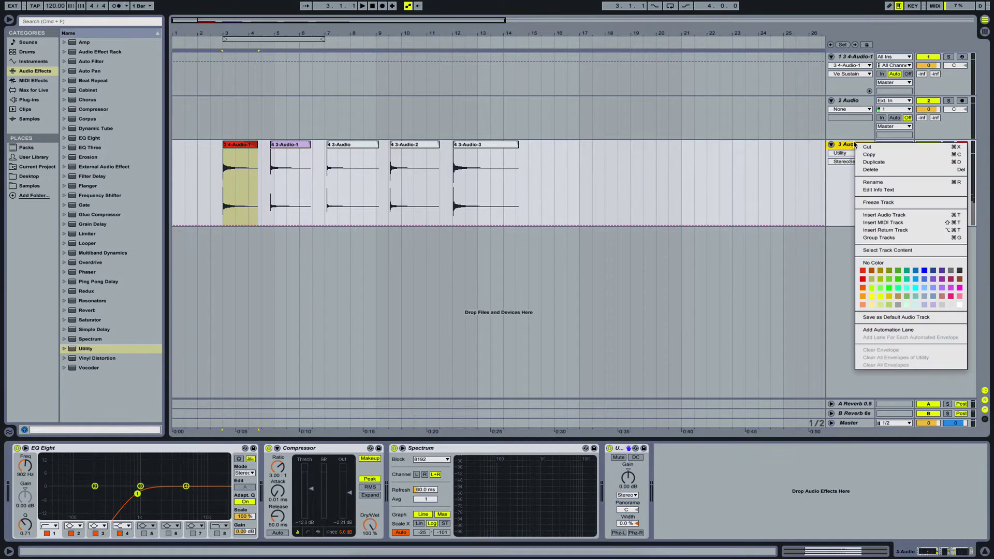
click(887, 203)
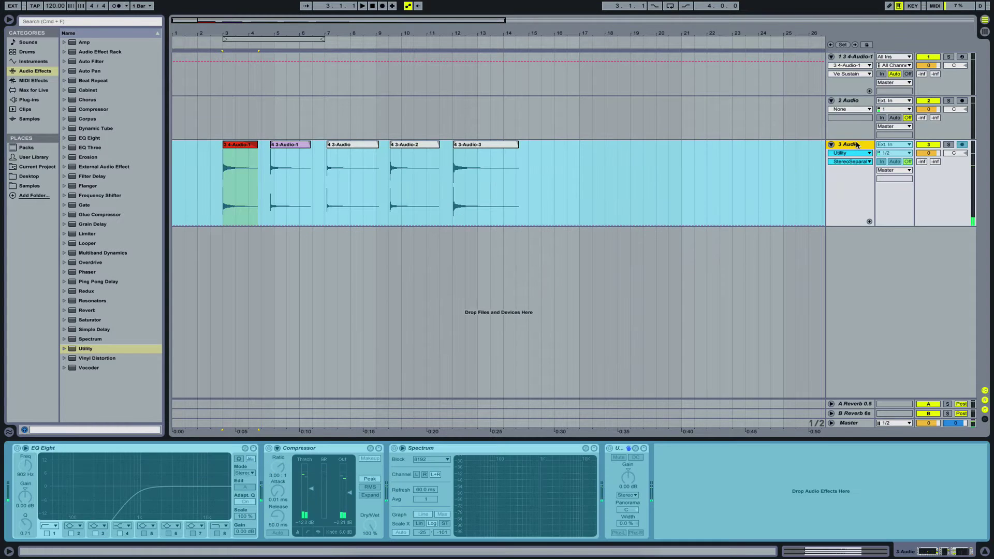
right_click(859, 160)
click(874, 211)
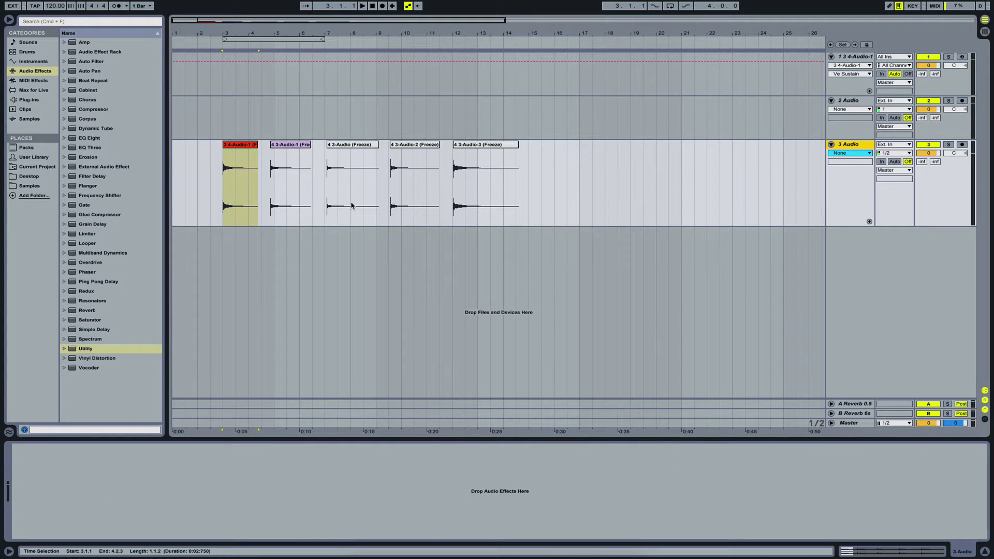
Step: Reset the clip gain to 0.00 dB on all five flattened clips of the 3 Audio track
click(245, 147)
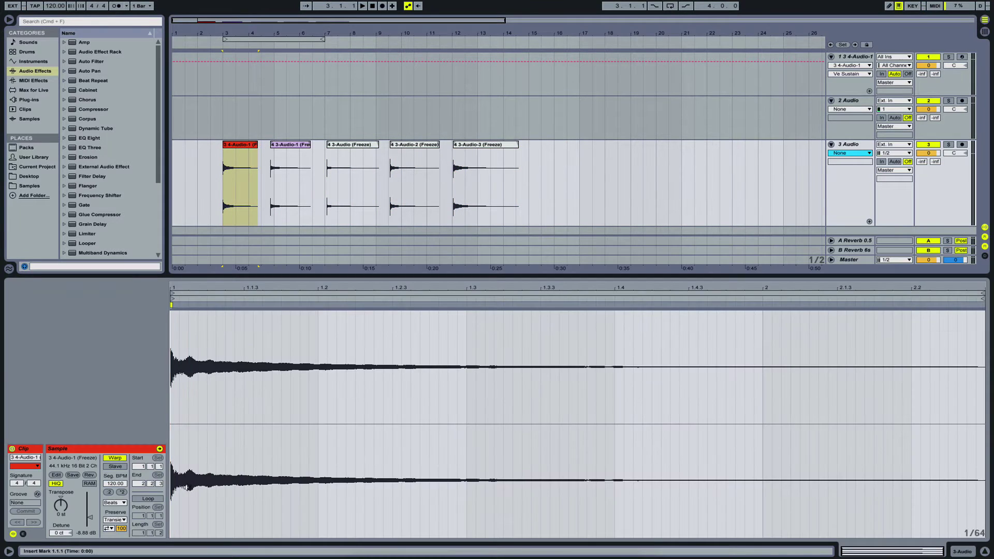
double_click(92, 518)
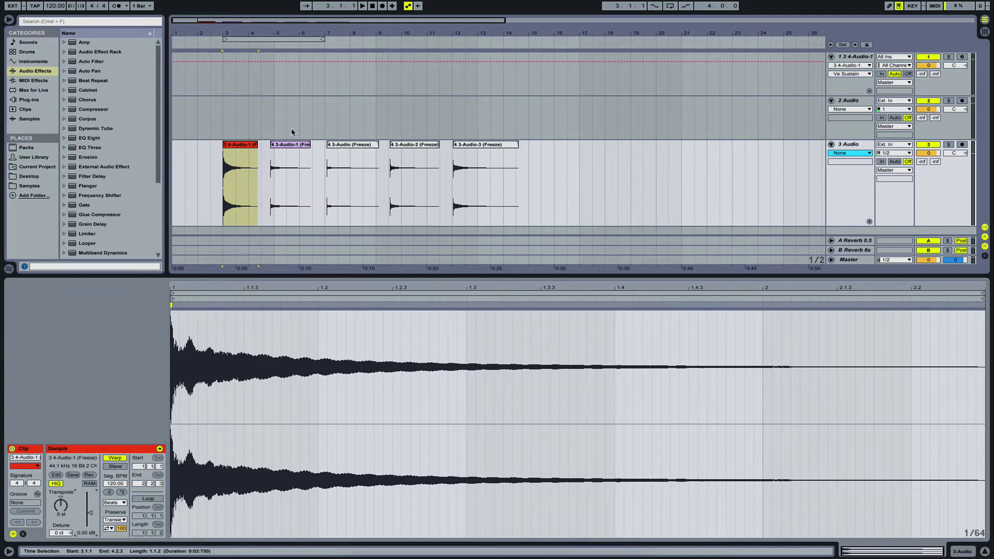
click(303, 145)
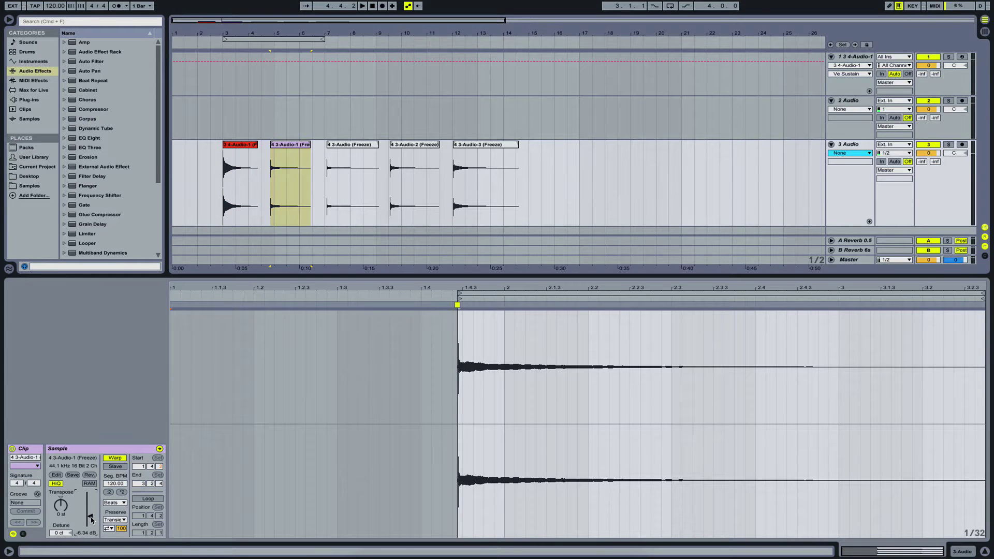
double_click(92, 518)
click(348, 149)
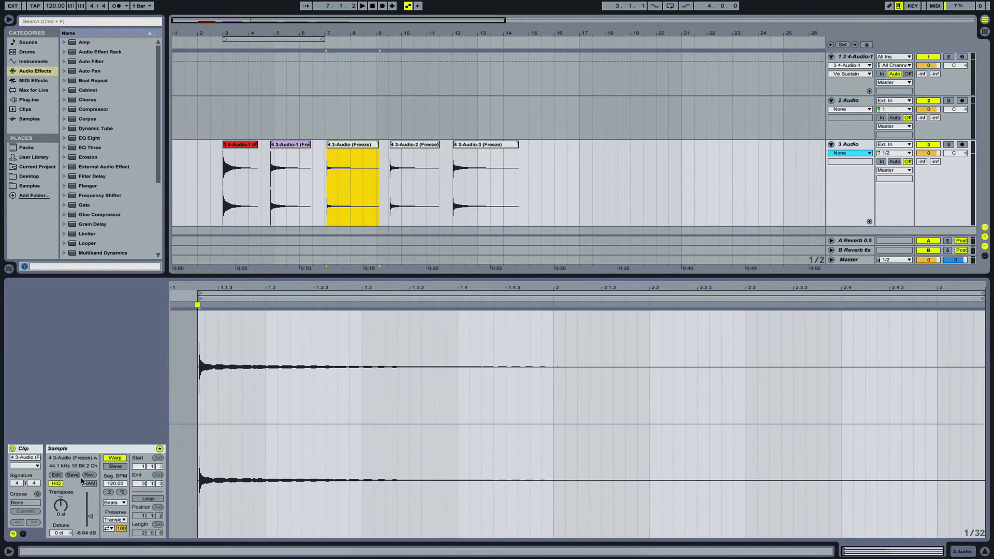
double_click(89, 515)
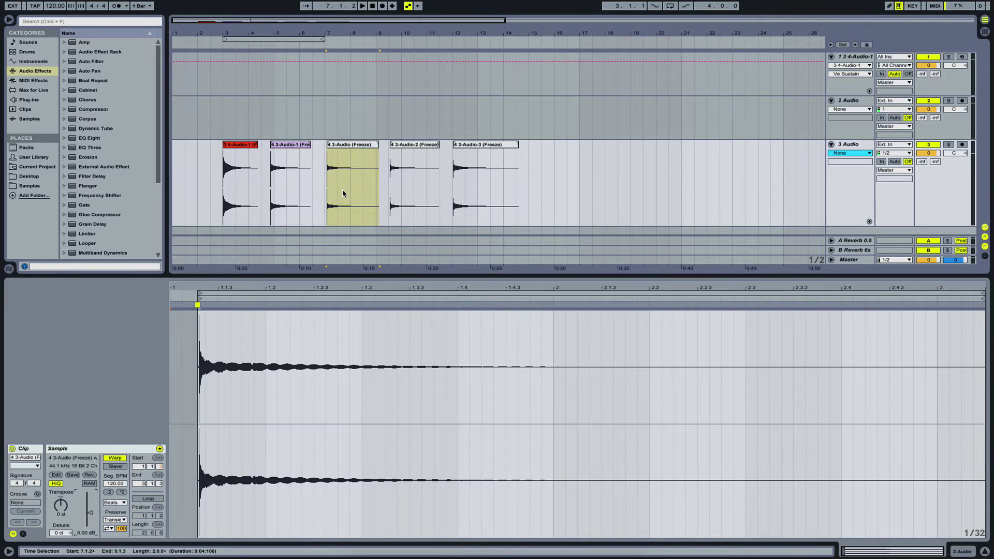
click(405, 151)
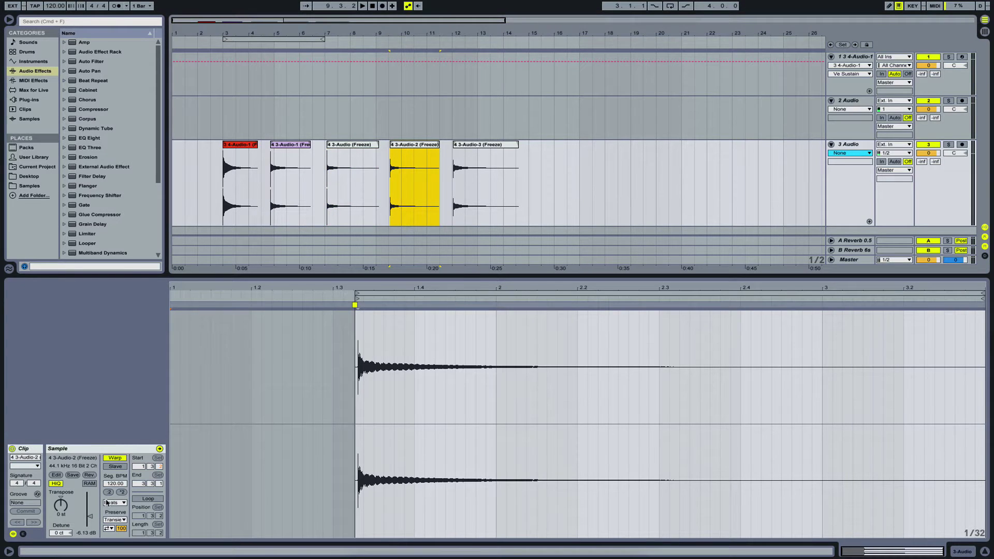
double_click(88, 515)
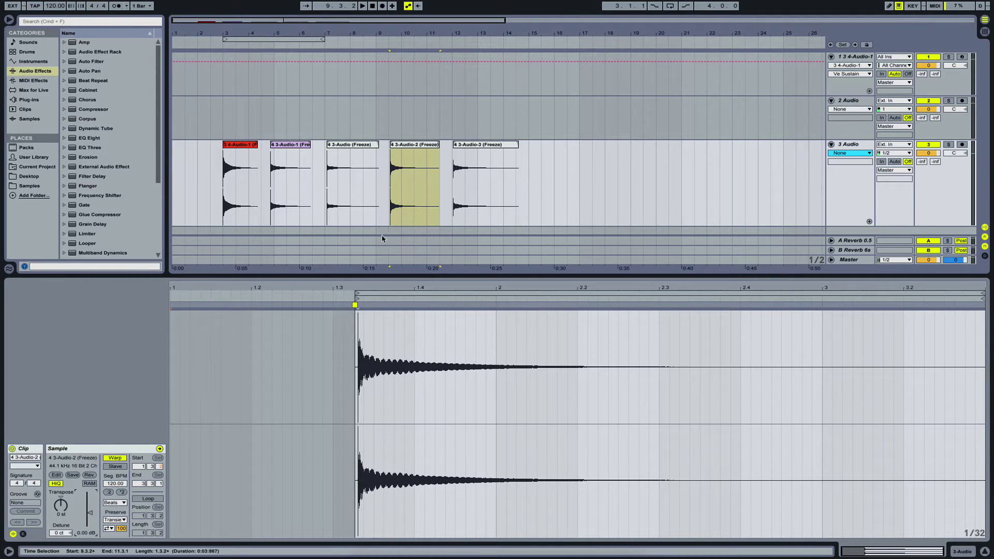
click(495, 145)
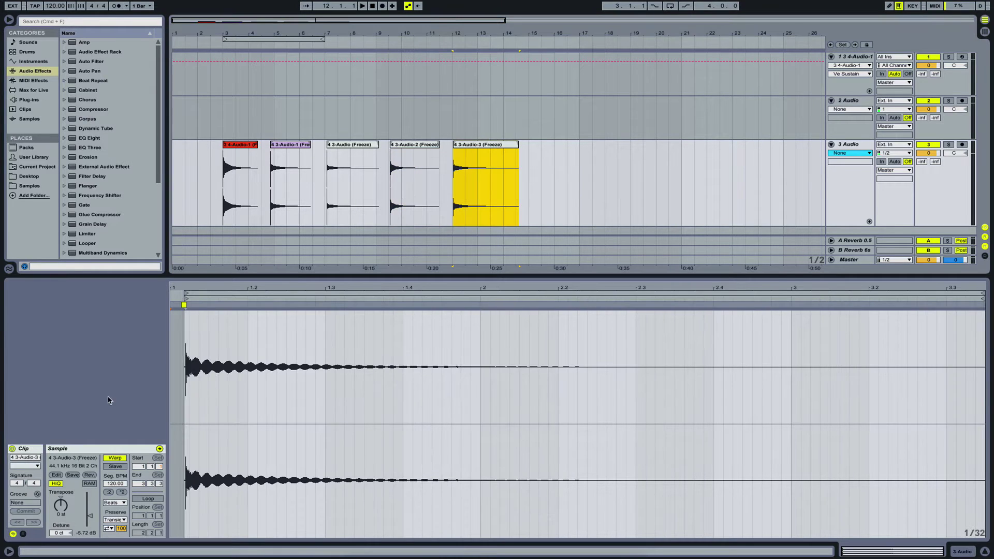
click(94, 510)
double_click(94, 510)
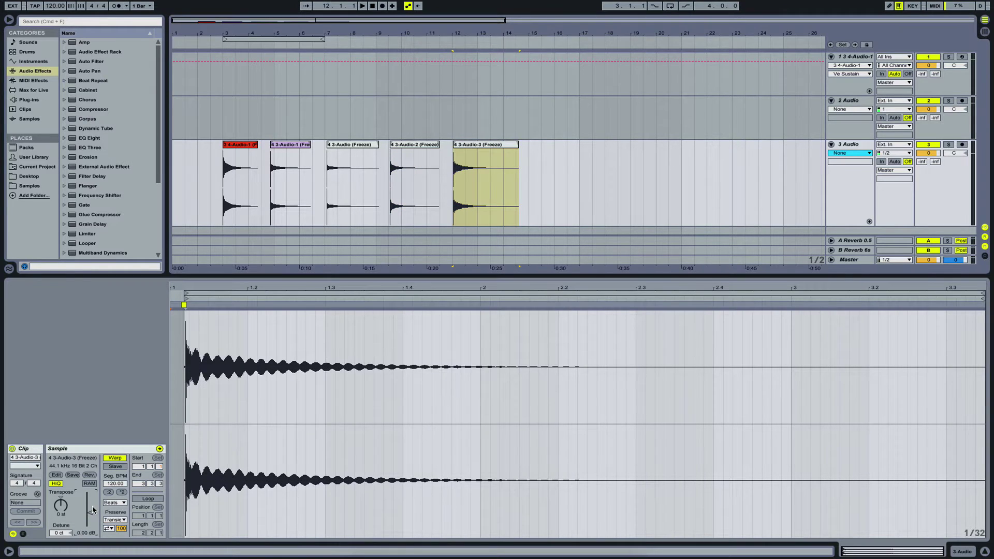
Step: Insert a new MIDI track directly below the 2 Audio track
click(984, 553)
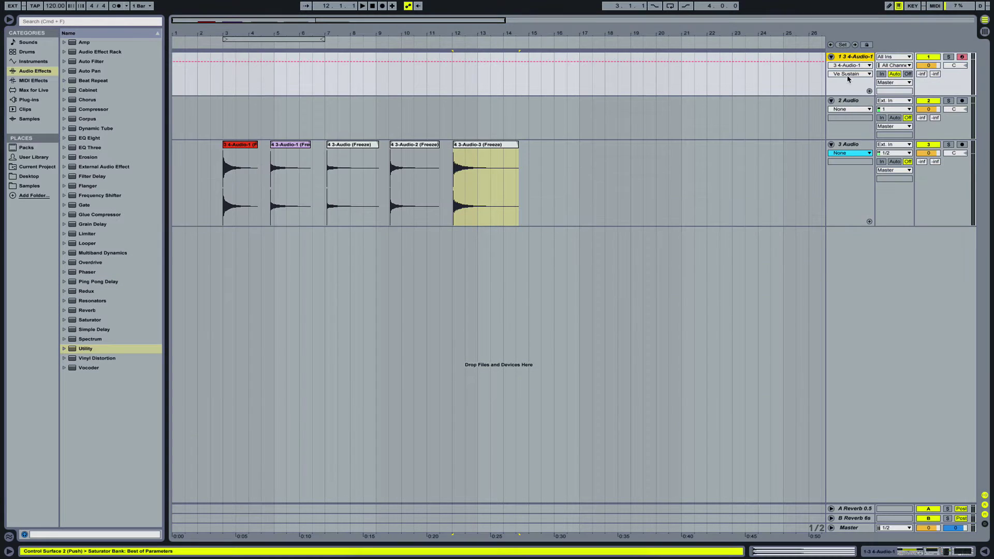
click(850, 103)
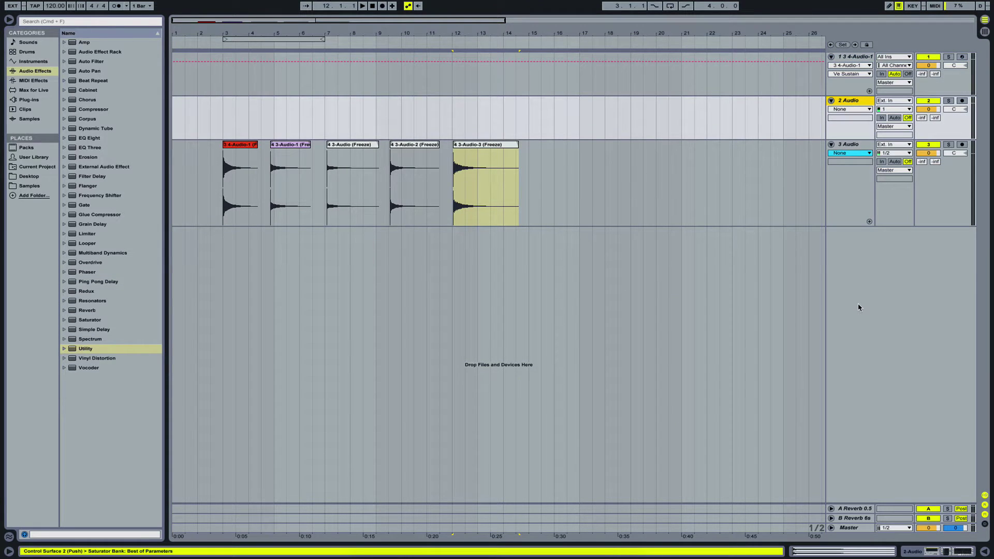
key(super+shift+t)
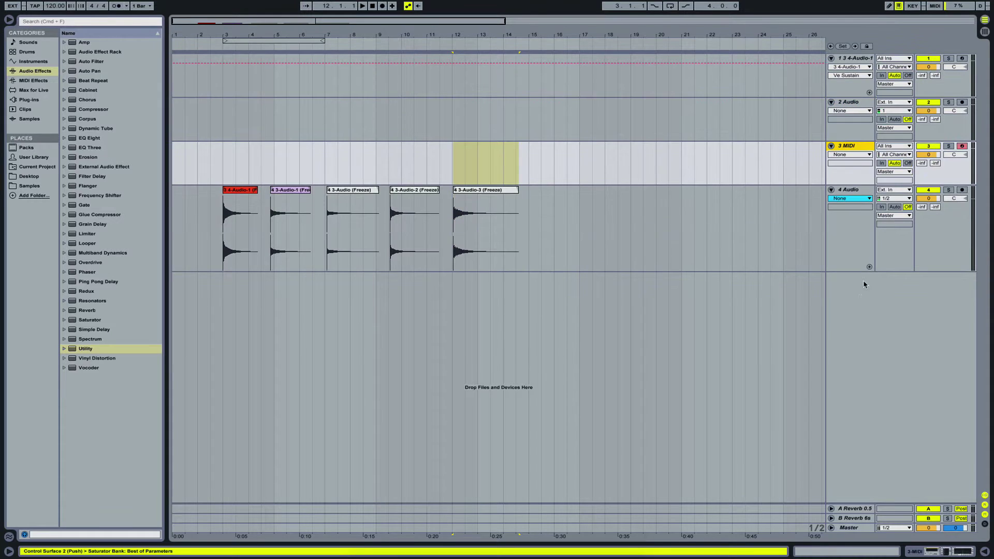
click(862, 155)
click(892, 429)
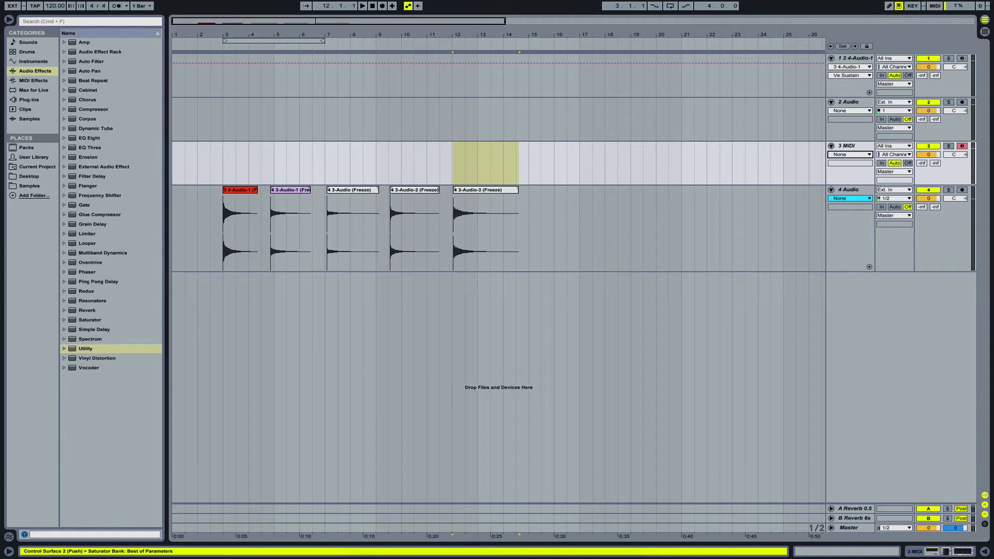
Step: Load the 3 4-Audio-1 (Freeze) clip as a Simpler on the new MIDI track and set its Release to 3.36 s
click(944, 551)
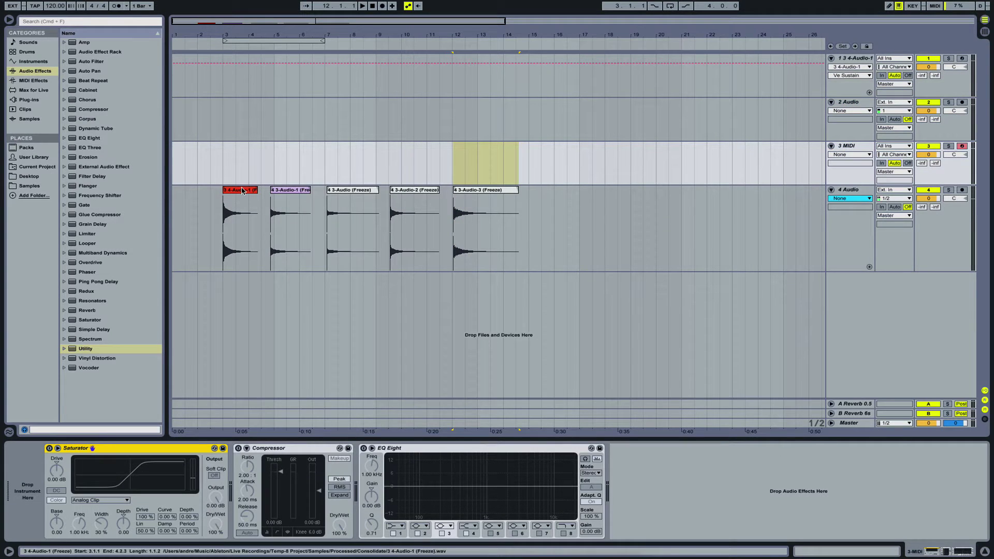
drag(242, 190, 28, 491)
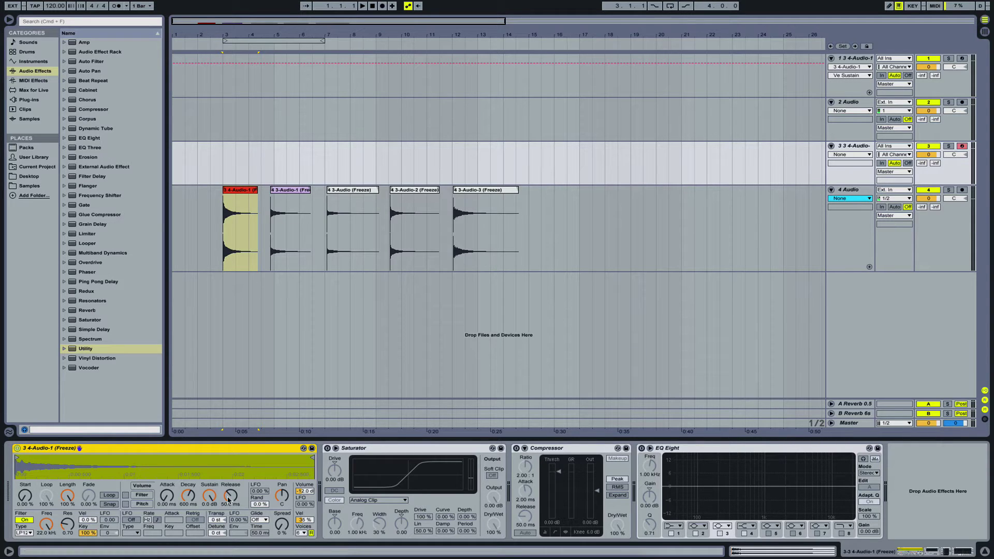
drag(231, 495, 221, 485)
Step: Compare the Simpler's transposition and detune settings on the 1 3 4-Audio-1 track with those of the new Simpler track
click(231, 191)
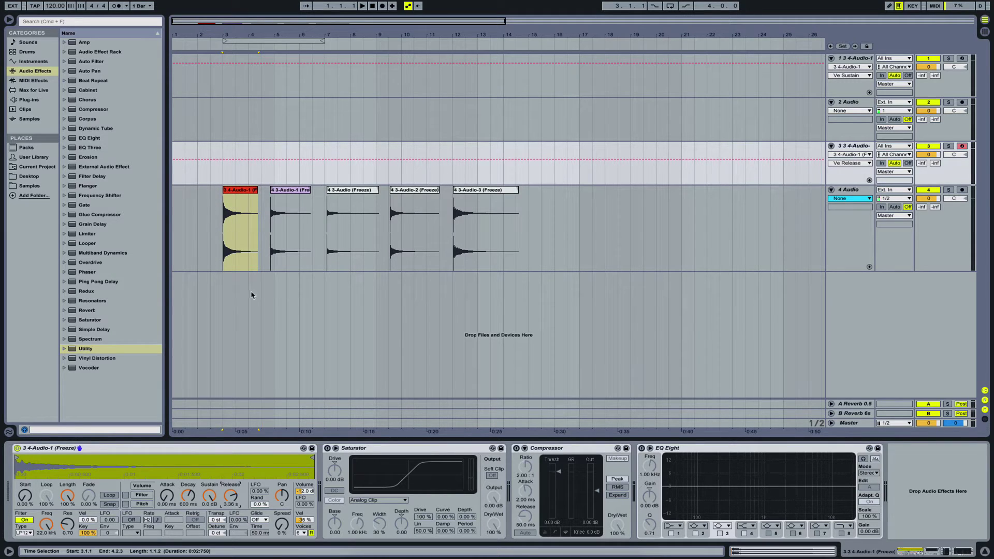
click(223, 208)
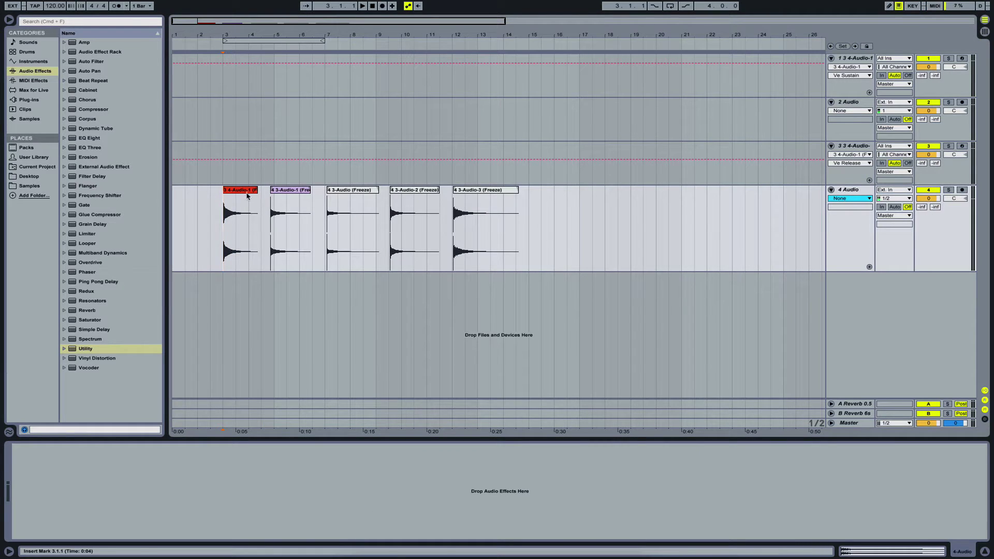
click(853, 59)
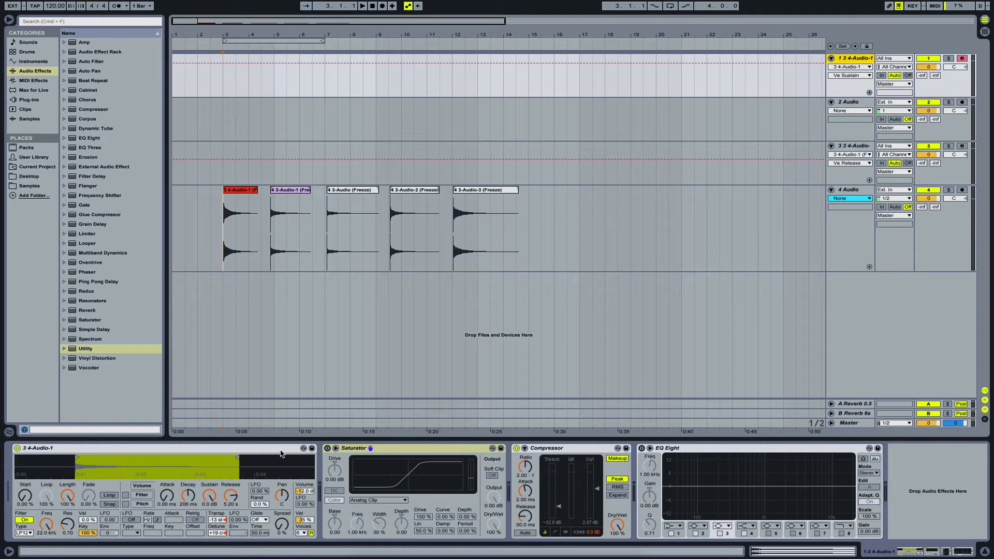
click(859, 102)
click(851, 150)
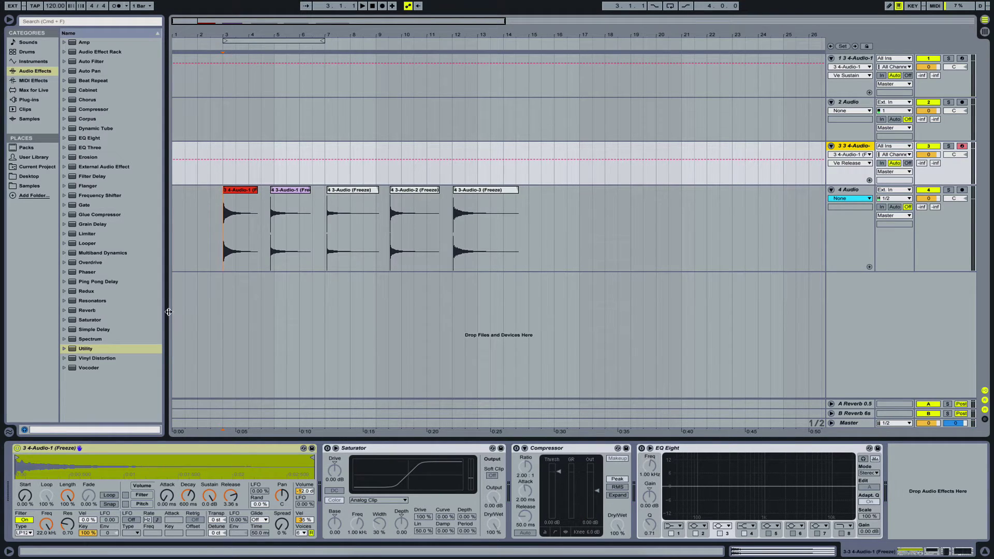
Step: Add a Spectrum to the 4 Audio track and enlarge its display with the track's clips still in view
click(849, 190)
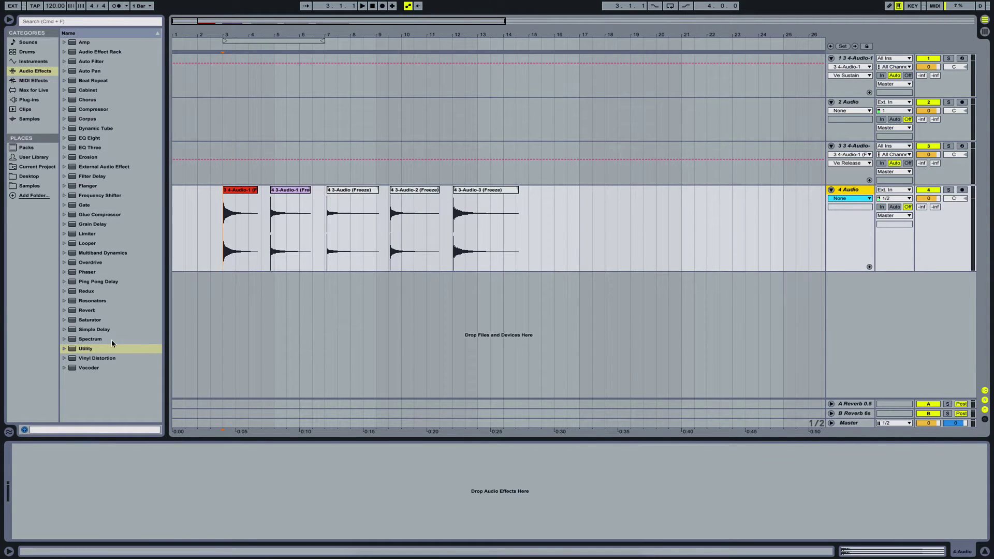
double_click(96, 339)
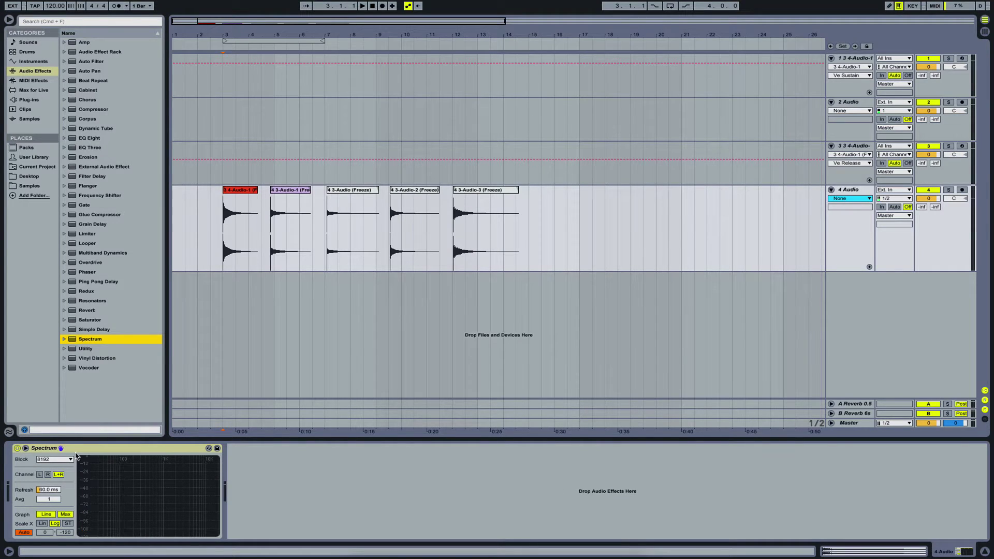
click(25, 449)
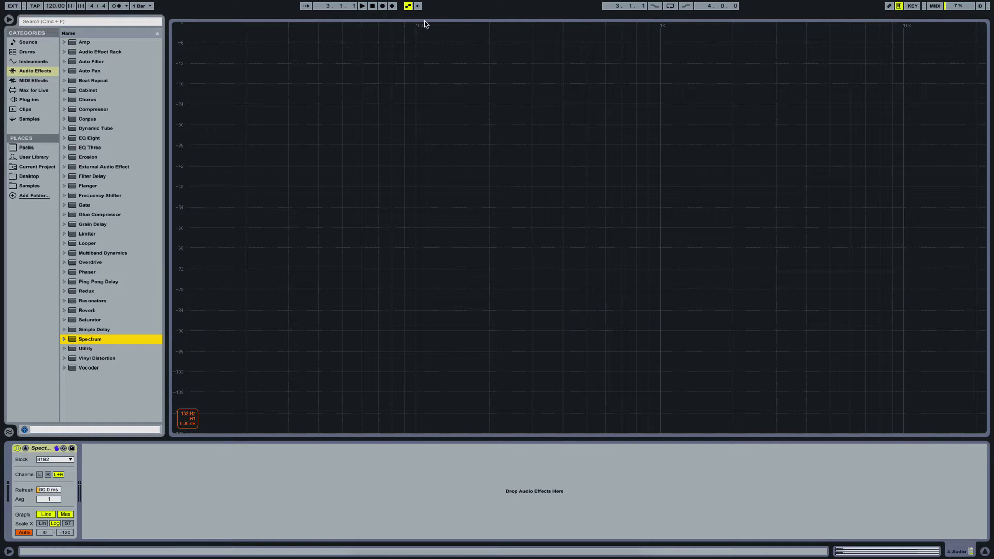
drag(406, 19, 386, 141)
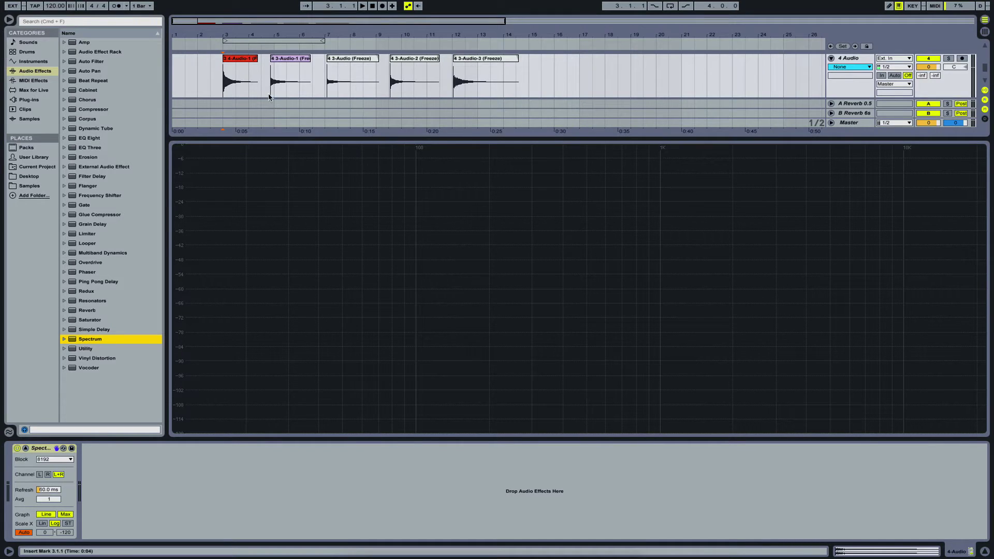
Step: Play the first clip of the 4 Audio track repeatedly and read the frequency and note of its strongest Spectrum peak
key(space)
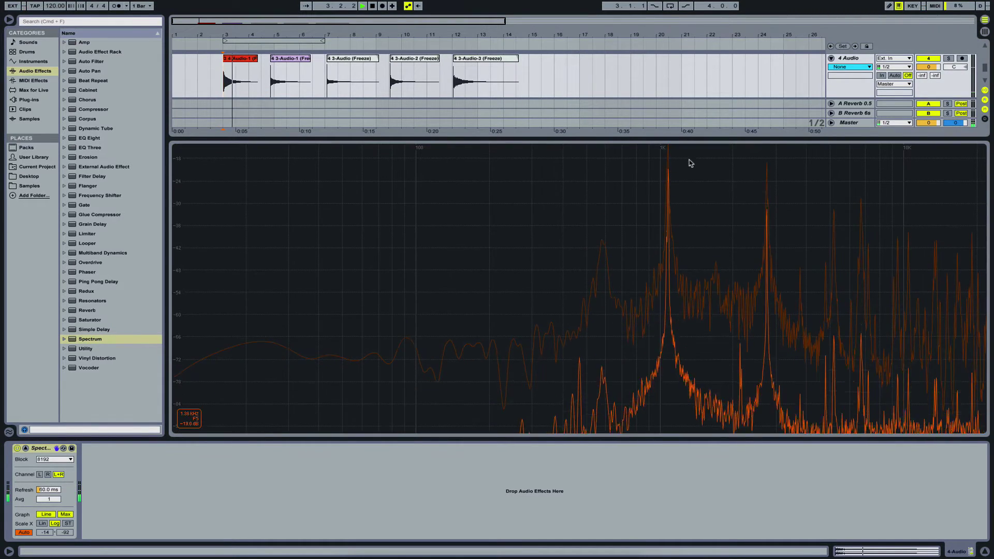
key(space)
key(space)
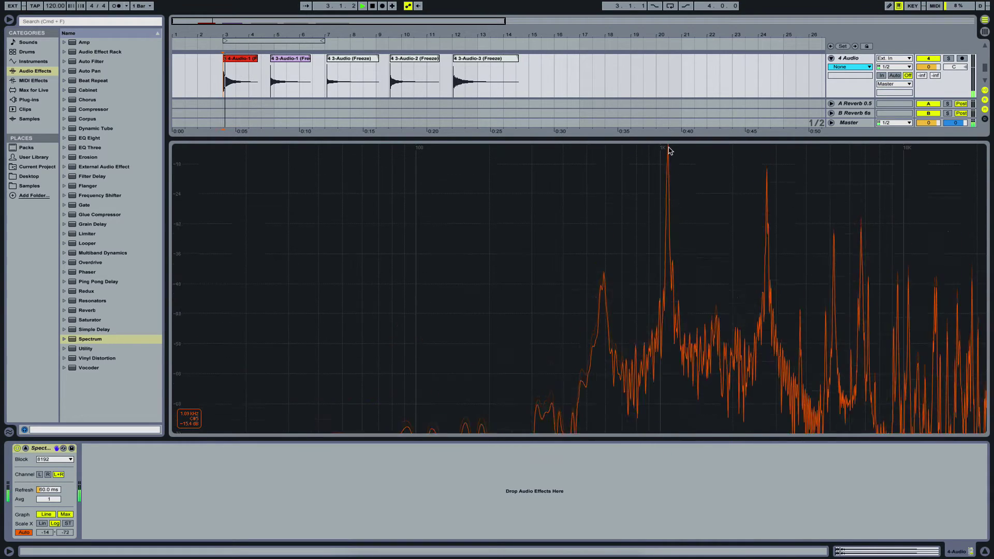
key(space)
key(space)
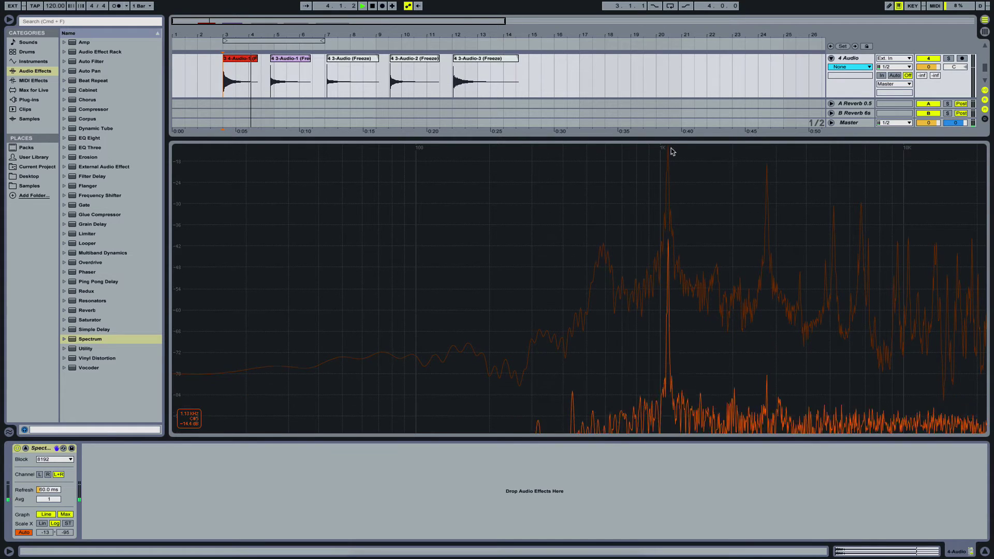
key(space)
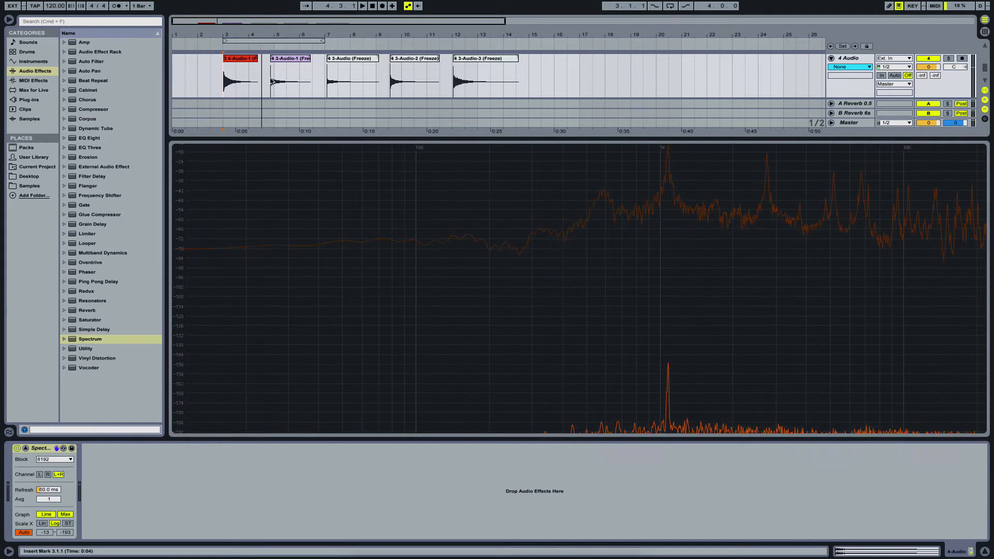
Step: Play the second and third clips of the 4 Audio track and check their strongest peaks in the Spectrum
key(space)
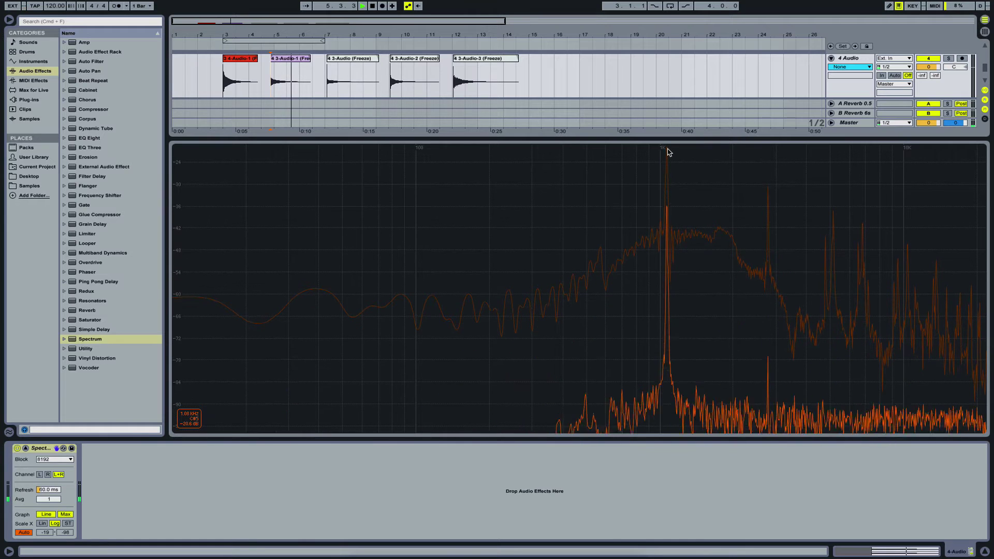
click(343, 59)
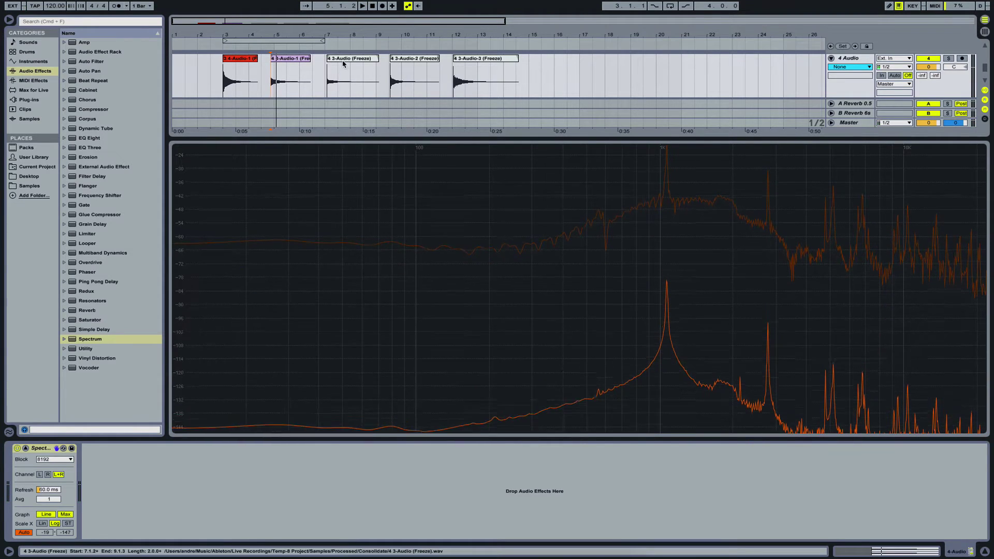
mouse_move(667, 148)
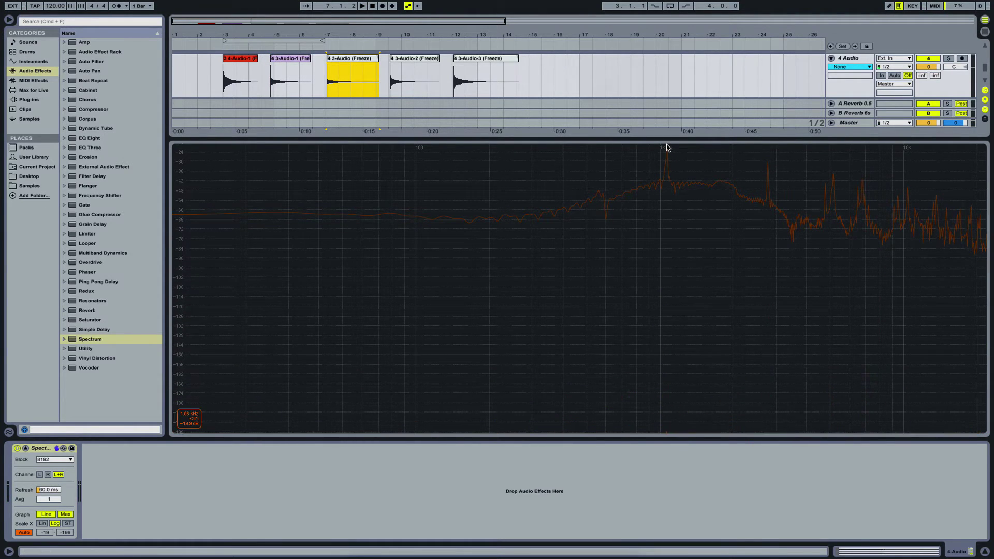
key(space)
key(space)
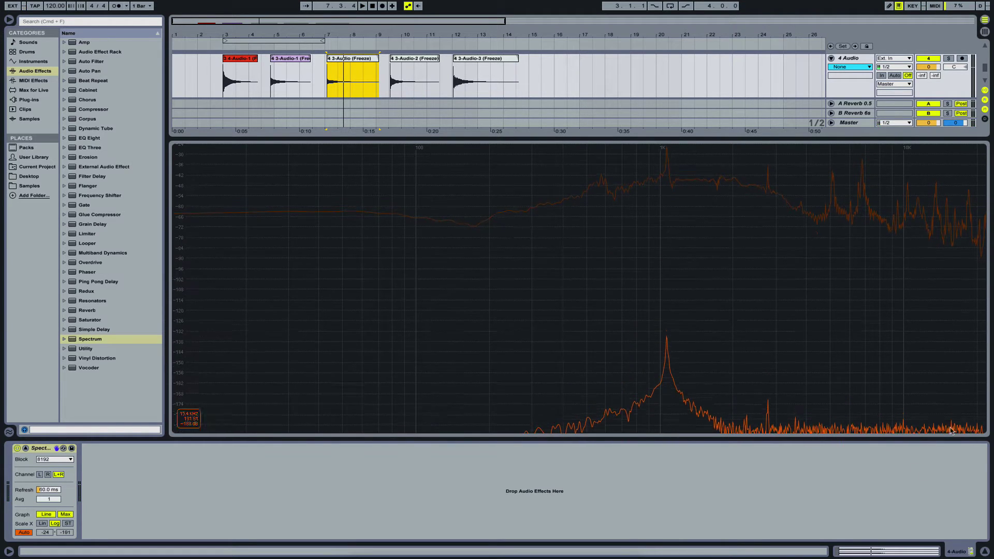
Step: Delete the Spectrum from the 4 Audio track
click(986, 552)
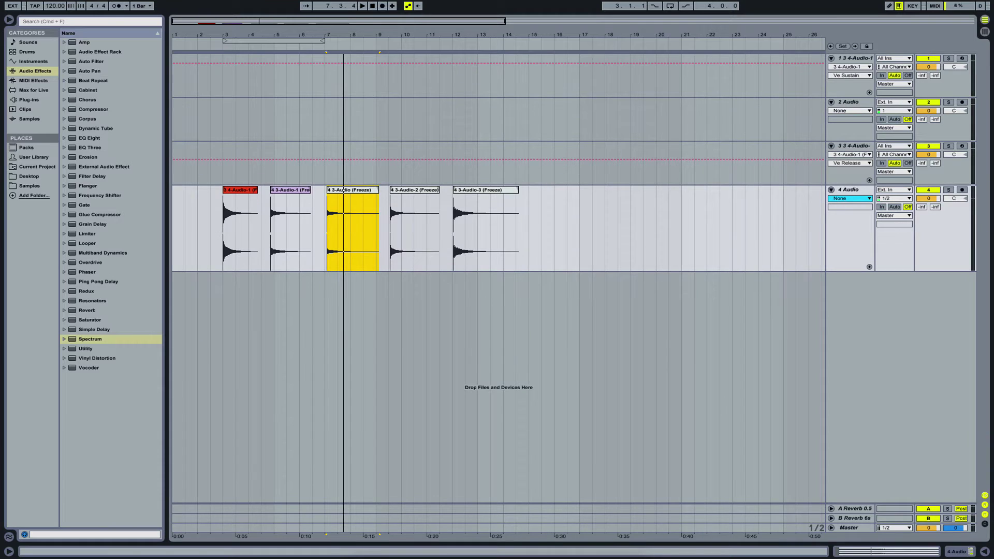
click(957, 551)
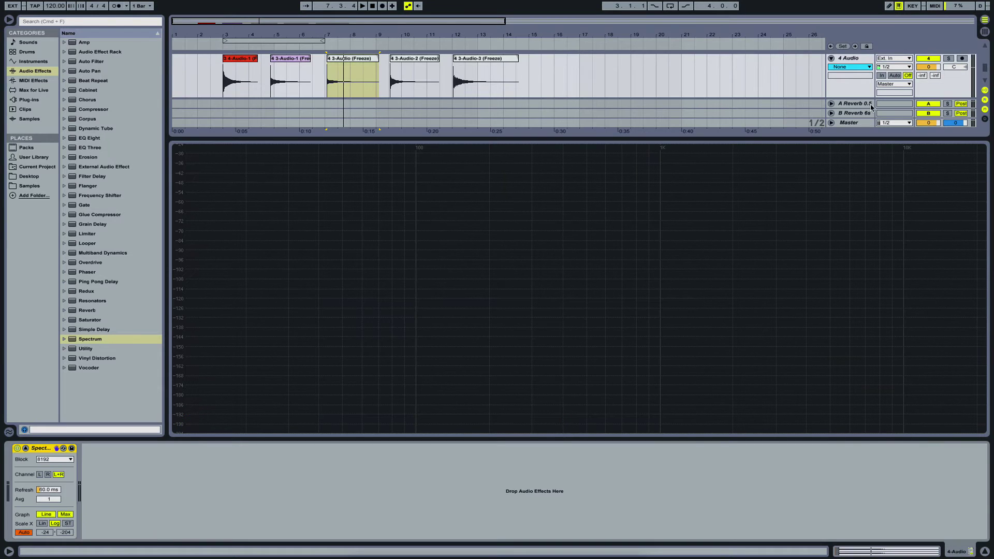
click(44, 452)
key(Delete)
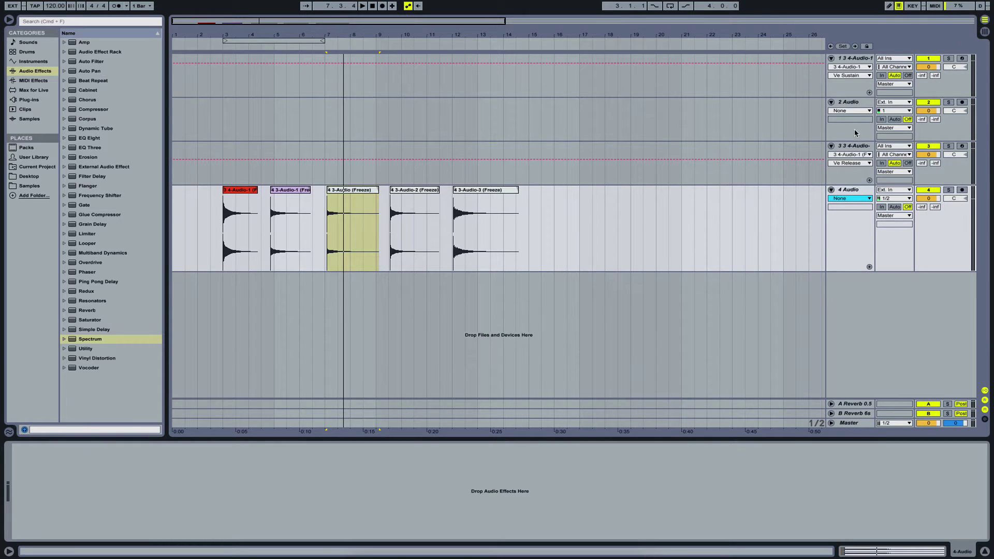
Step: Set the new Simpler's Detune to +12 ct and its Transpose to -13 st
click(854, 149)
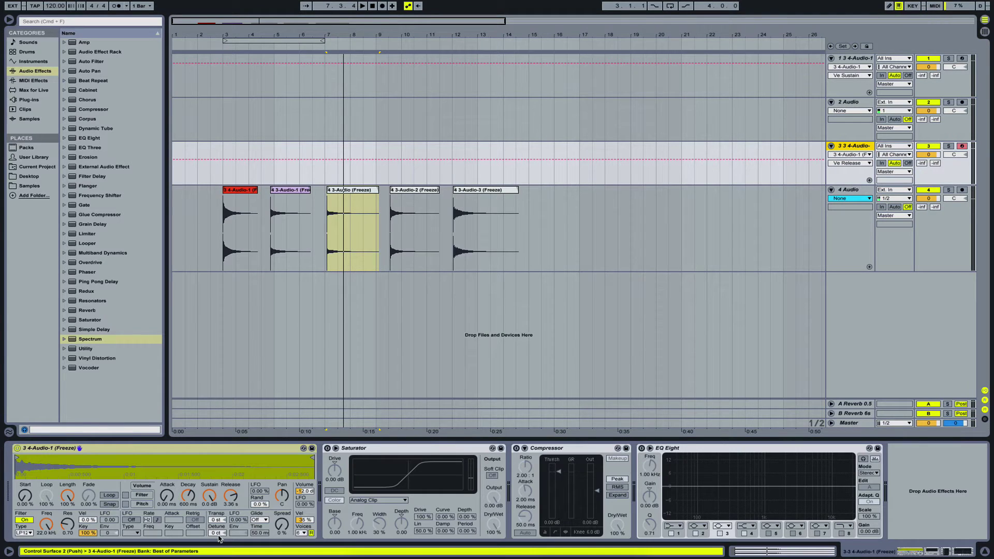
drag(217, 533, 217, 519)
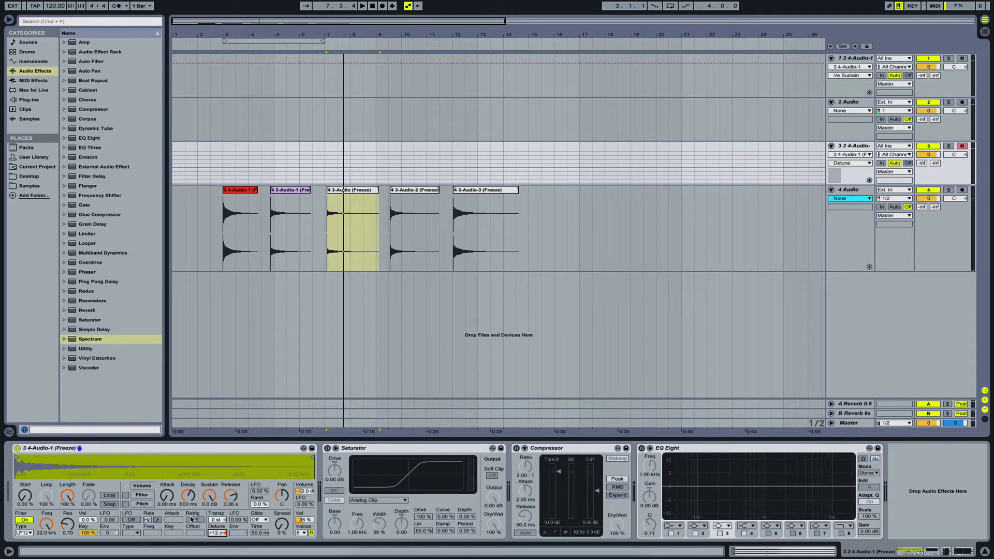
click(215, 522)
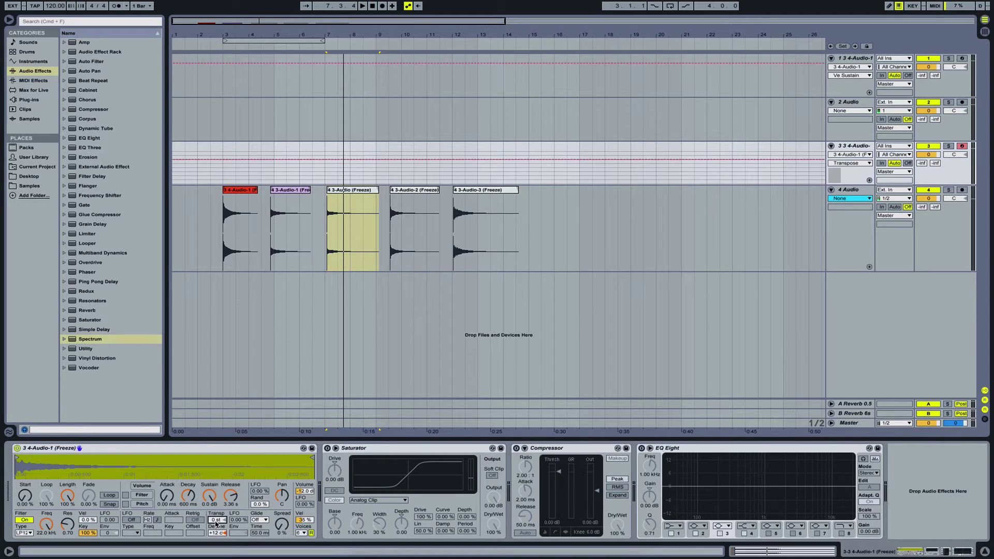
drag(216, 524, 216, 529)
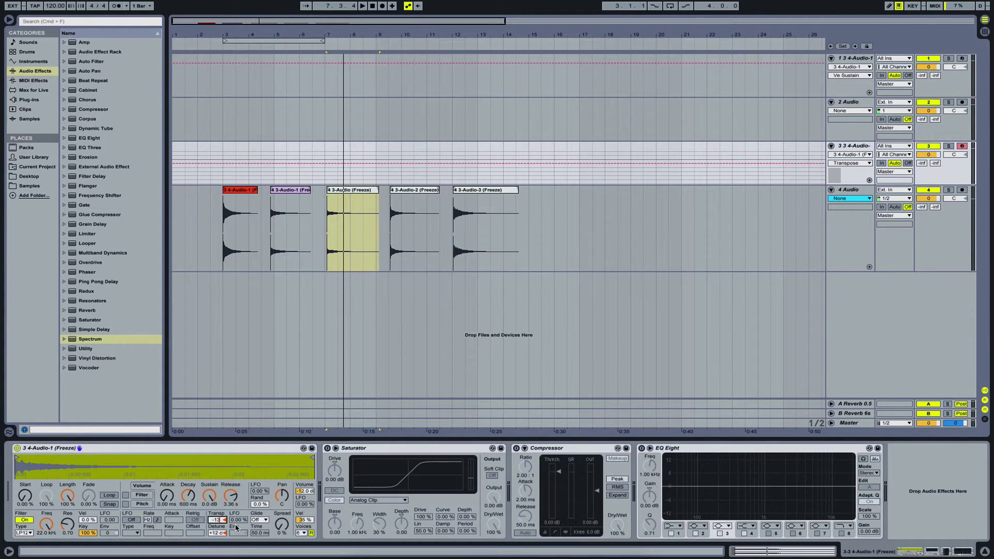
key(Return)
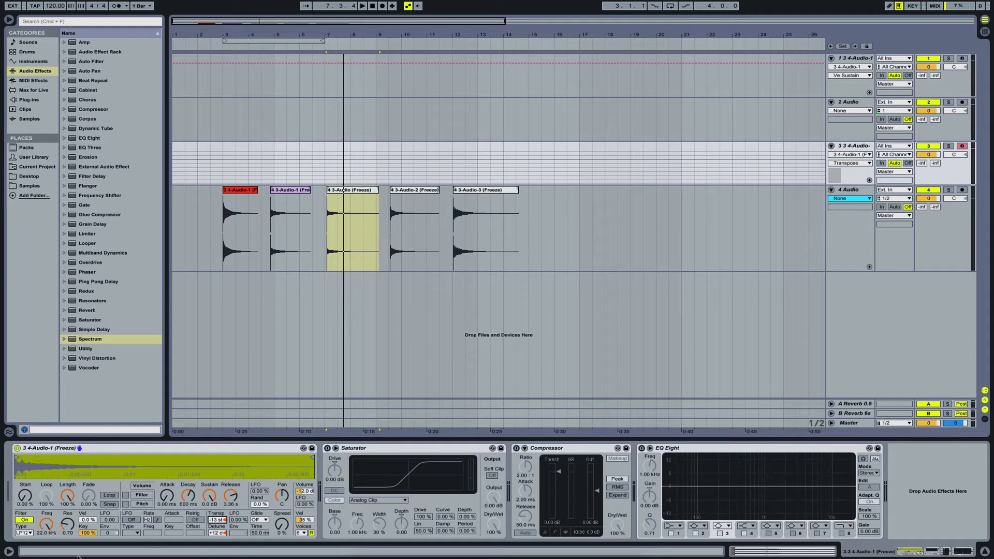
Step: Group the 3 4-Audio-1 (Freeze) Simpler into an Instrument Rack and show its chain list
click(96, 448)
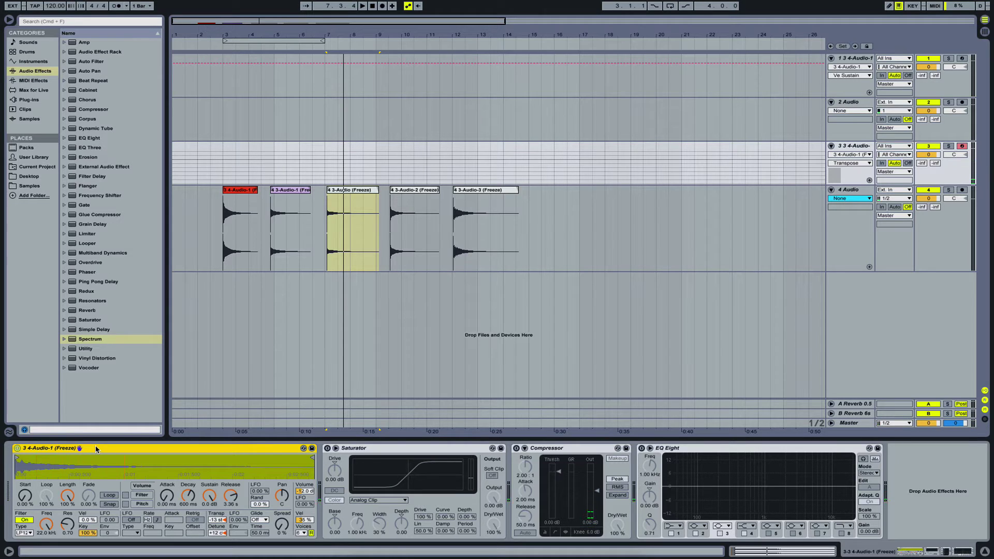
key(super+g)
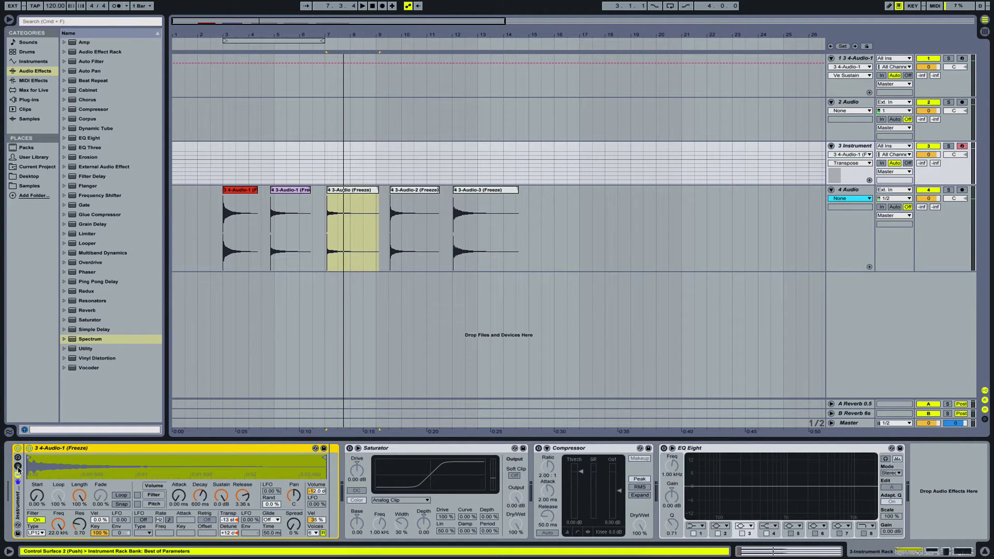
click(17, 467)
Step: Duplicate the rack's Simpler chain four times and select the second chain
click(71, 484)
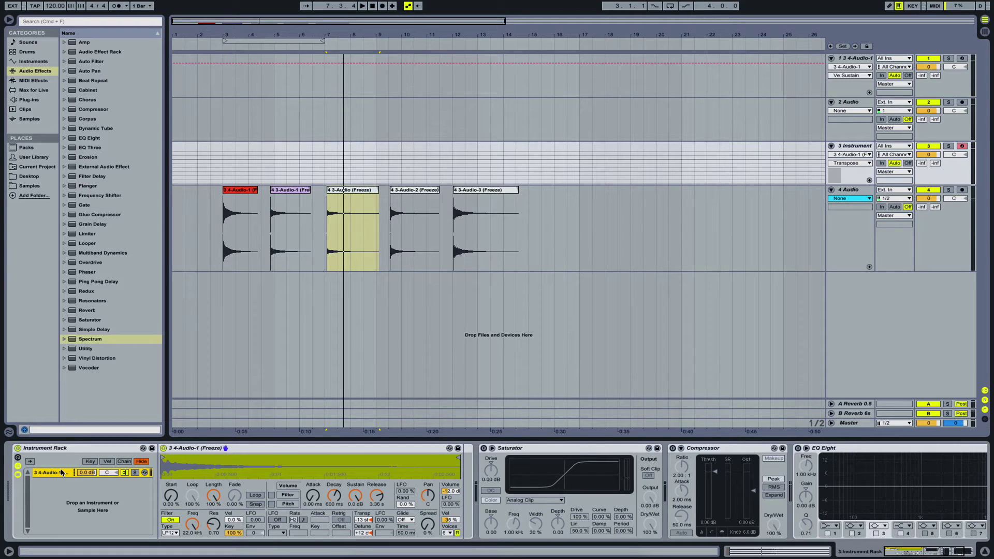
key(super+d)
key(super+d)
key(super+d)
key(super+d)
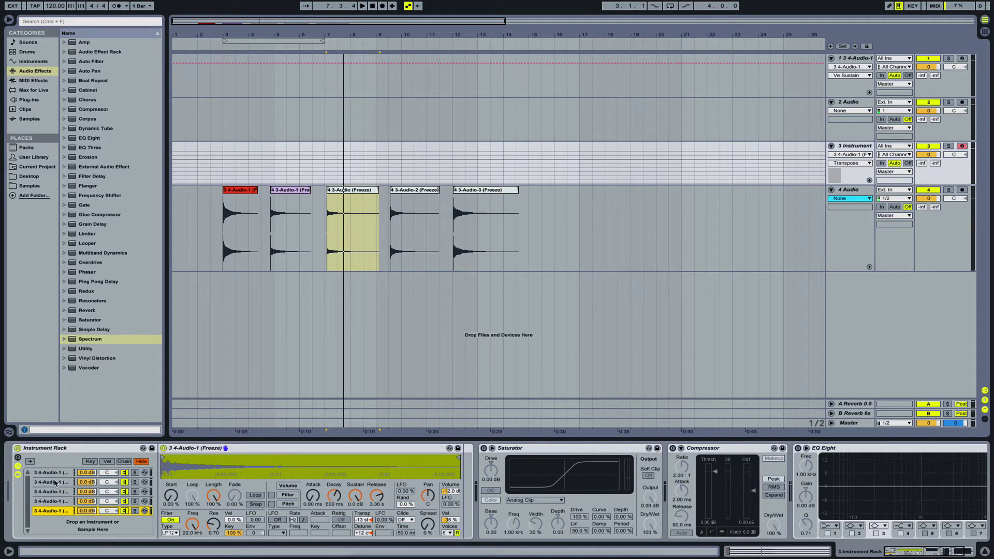
click(55, 482)
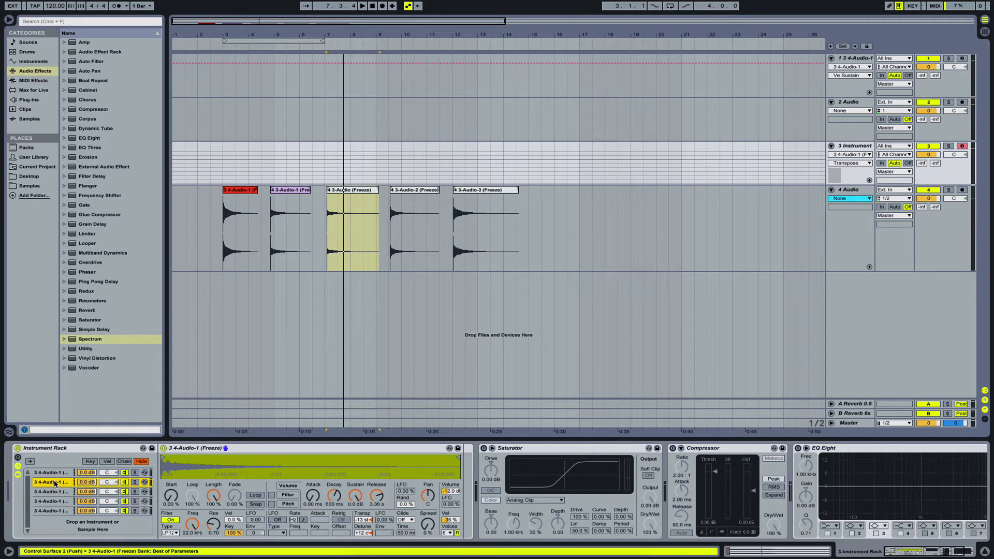
Step: Load the 4 3-Audio-1 (Freeze) clip into the second chain's Simpler and the 4 3-Audio (Freeze) clip into the third chain's
drag(301, 191, 269, 466)
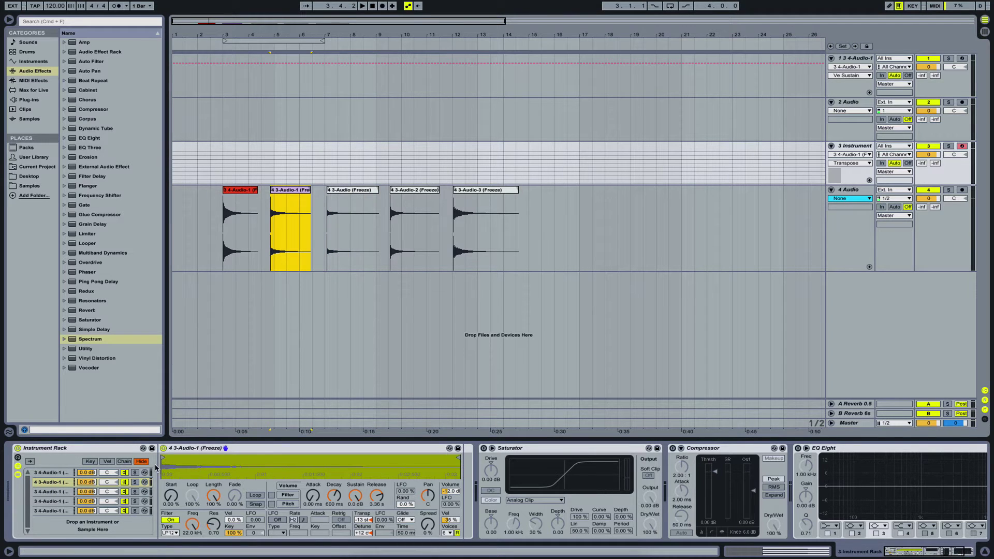
click(51, 493)
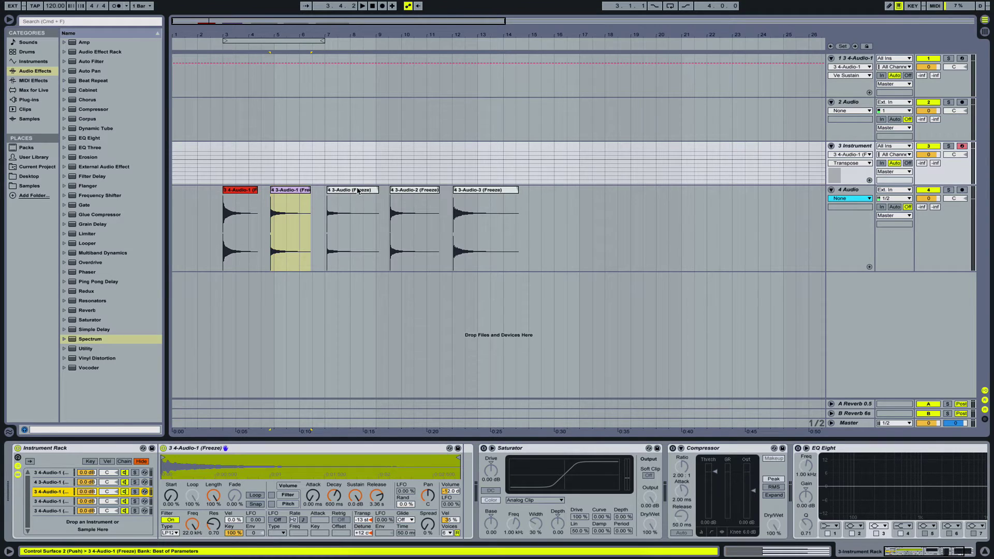
drag(357, 190, 289, 453)
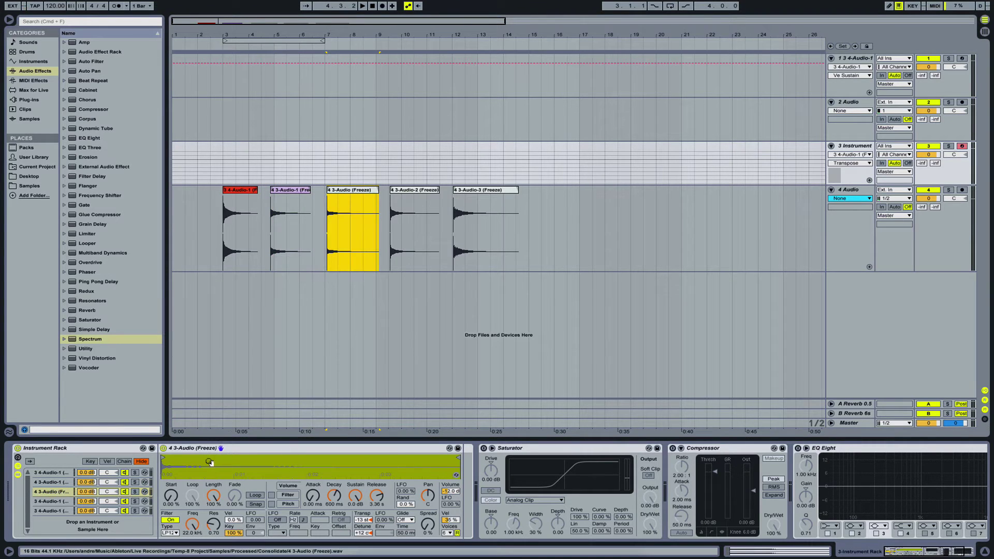
Step: Move the sample start of the third chain's Simpler up to the onset of the hit
drag(209, 462, 331, 462)
drag(167, 473, 168, 525)
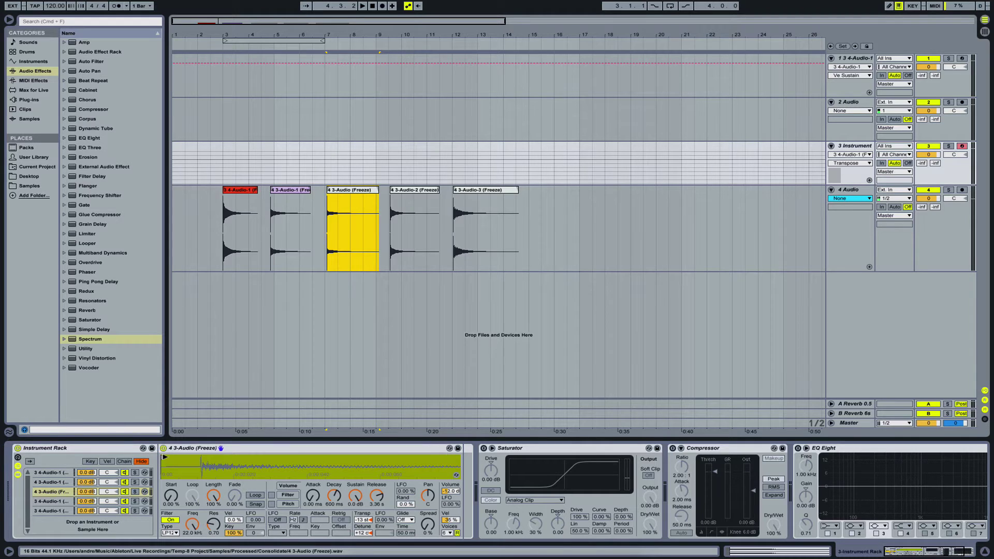
drag(165, 457, 201, 458)
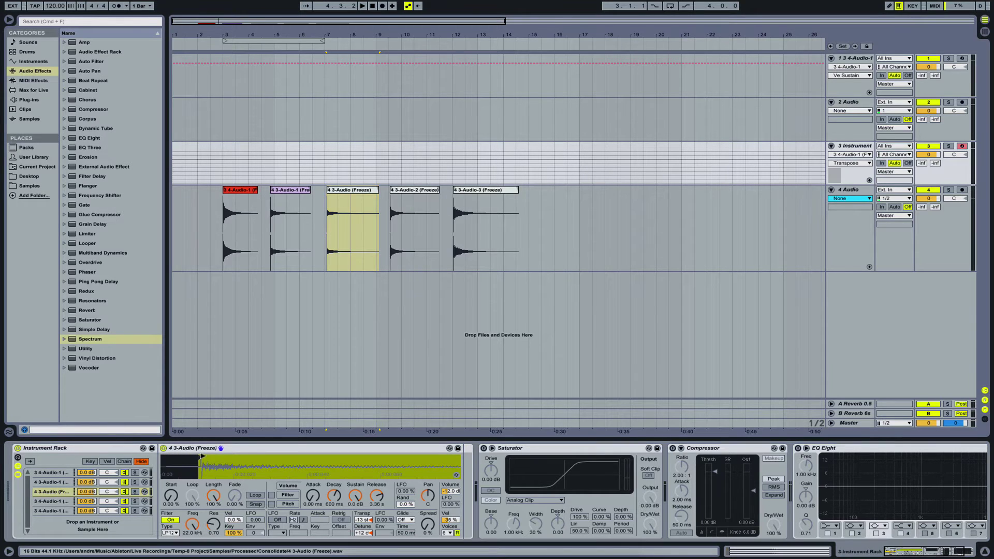
Step: Move the second chain's sample start up to the onset of the hit and check the first and third chains
click(52, 482)
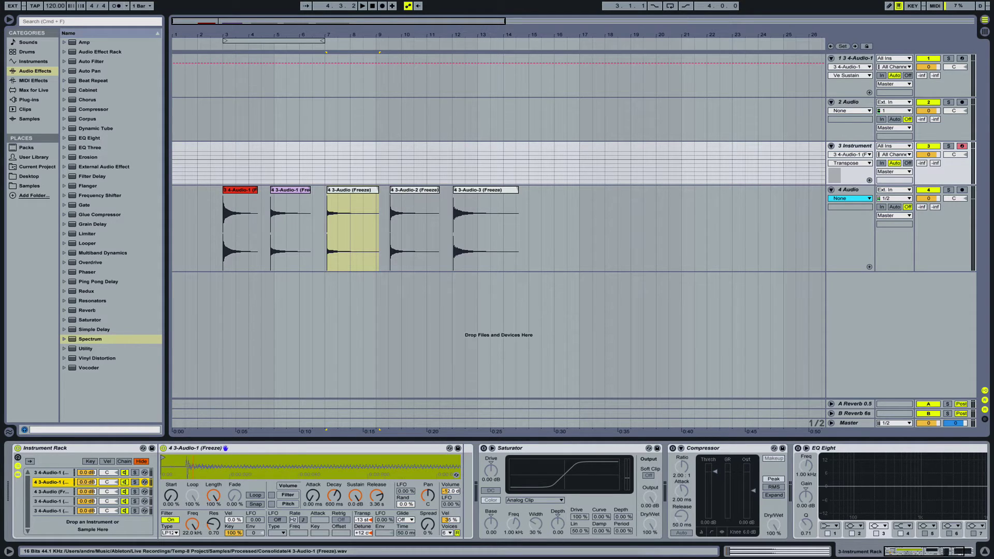
drag(162, 457, 523, 492)
click(63, 472)
click(52, 492)
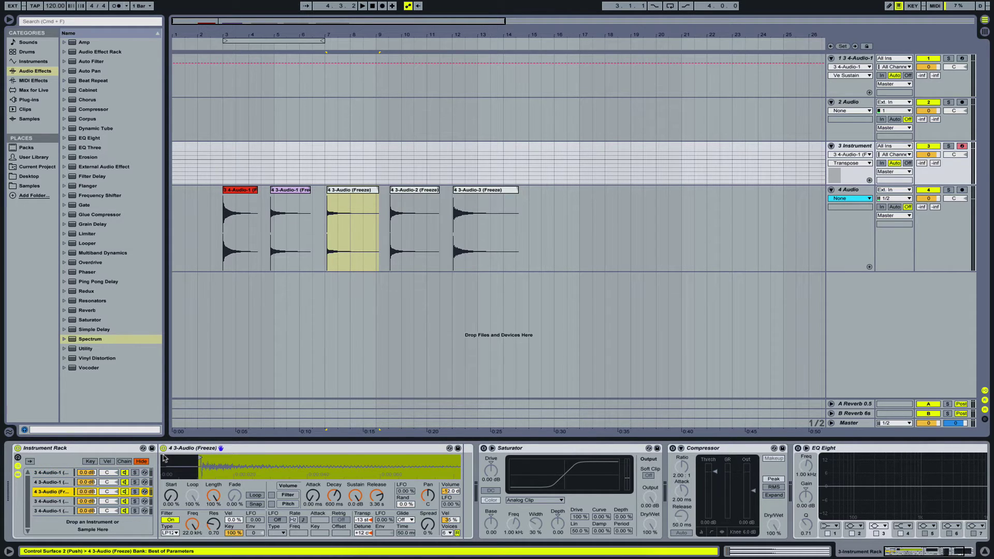
Step: Load the 4 3-Audio-2 (Freeze) clip into the fourth chain's Simpler and move its sample start to the onset of the hit
click(58, 501)
click(412, 194)
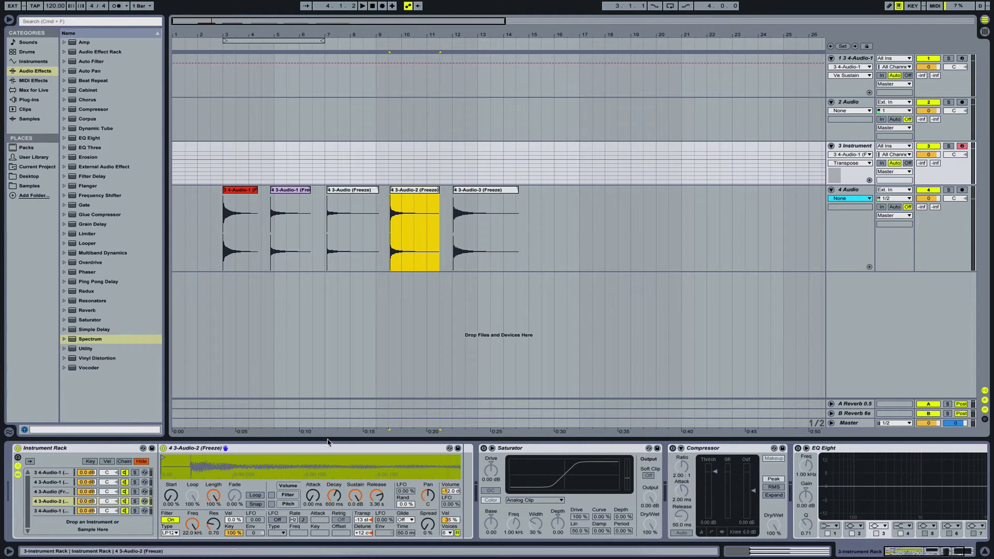
drag(164, 456, 191, 457)
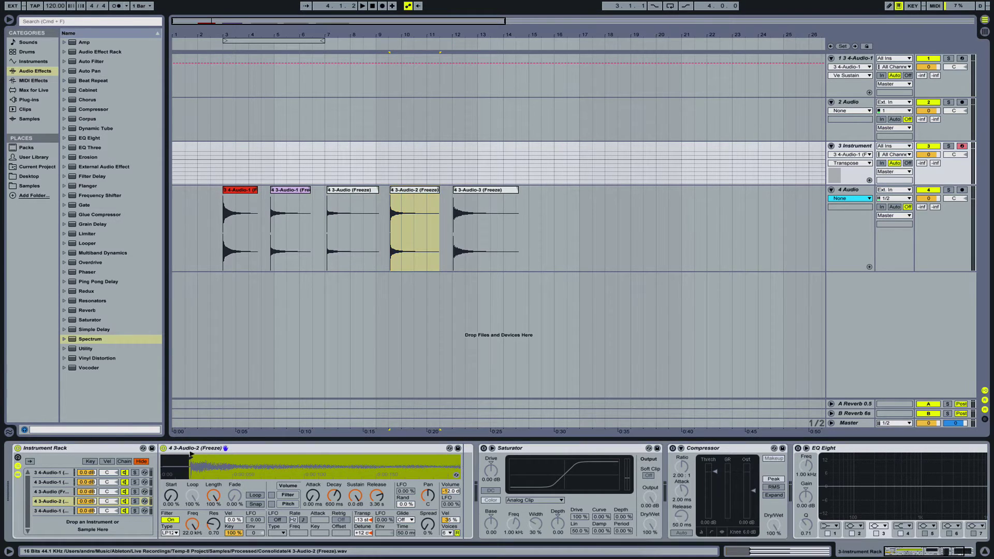
Step: Load the 4 3-Audio-3 (Freeze) clip into the fifth chain's Simpler and adjust its sample start to the onset of the hit
click(54, 511)
drag(461, 223, 243, 462)
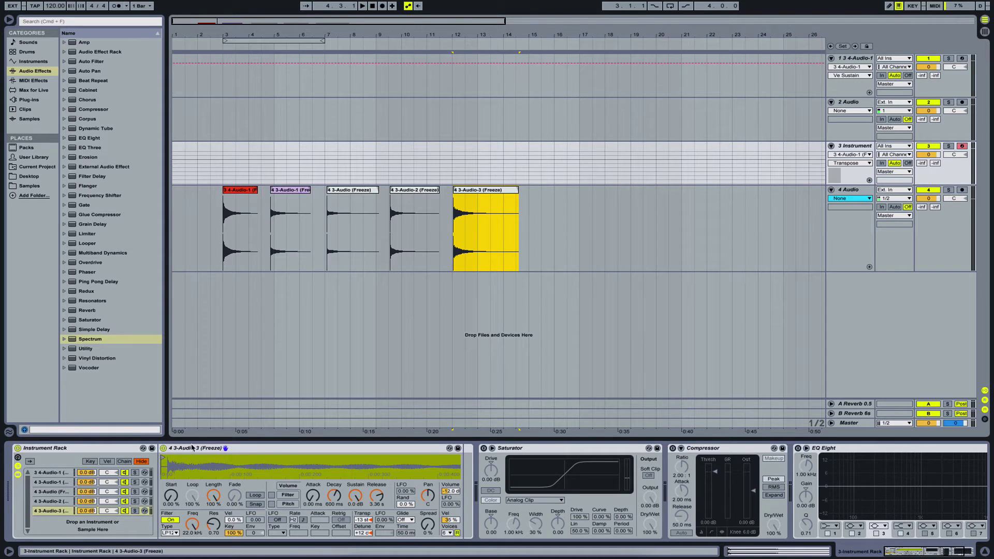
drag(164, 456, 187, 433)
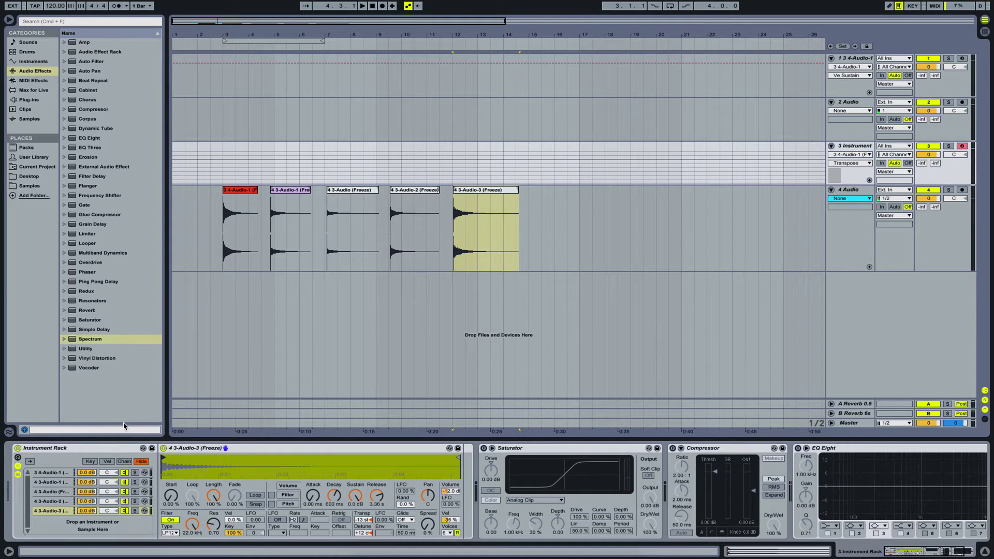
Step: Show the velocity zones of the Instrument Rack's chains
click(107, 461)
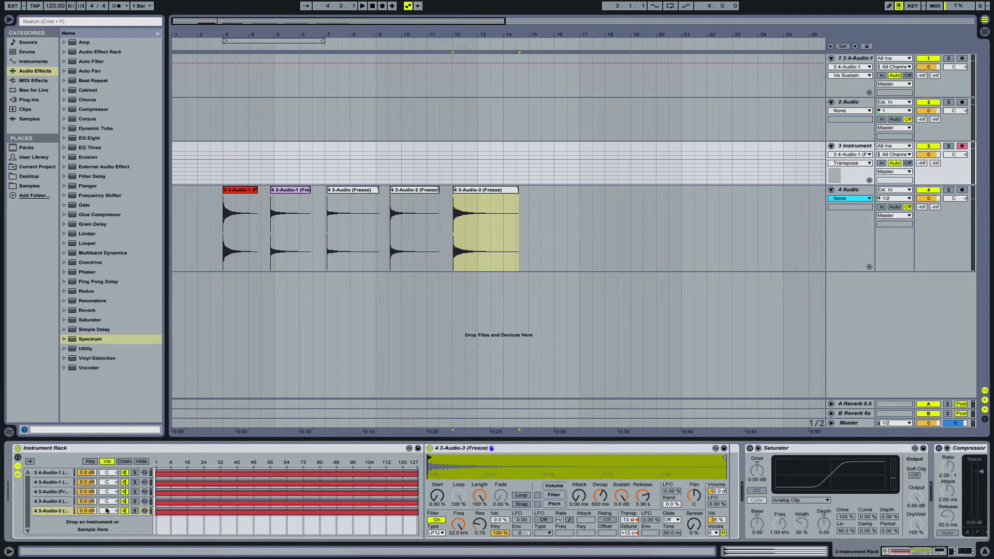
Step: Distribute the velocity ranges of all five chains equally
click(56, 502)
key(Down)
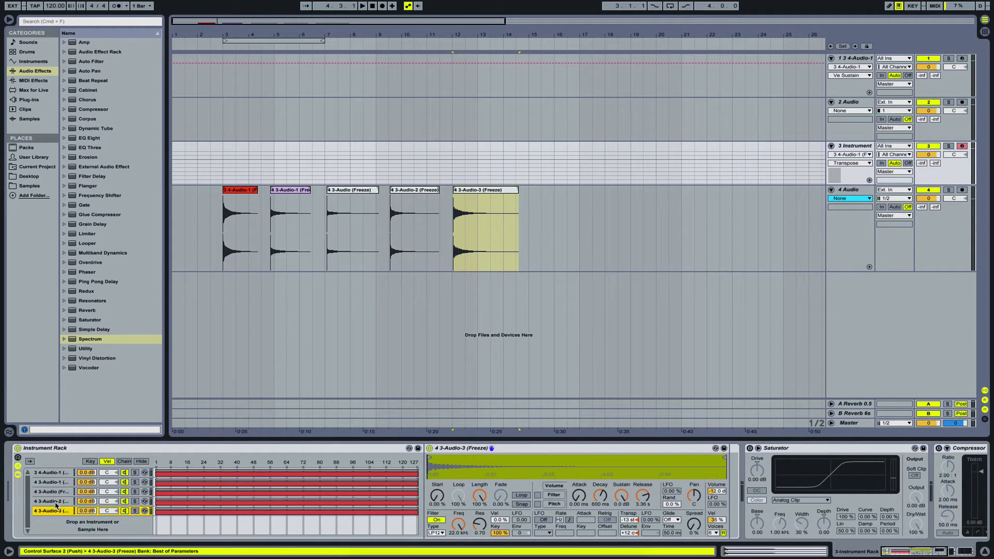
key(shift+Up)
key(shift+Up)
key(shift+Up)
key(shift+Up)
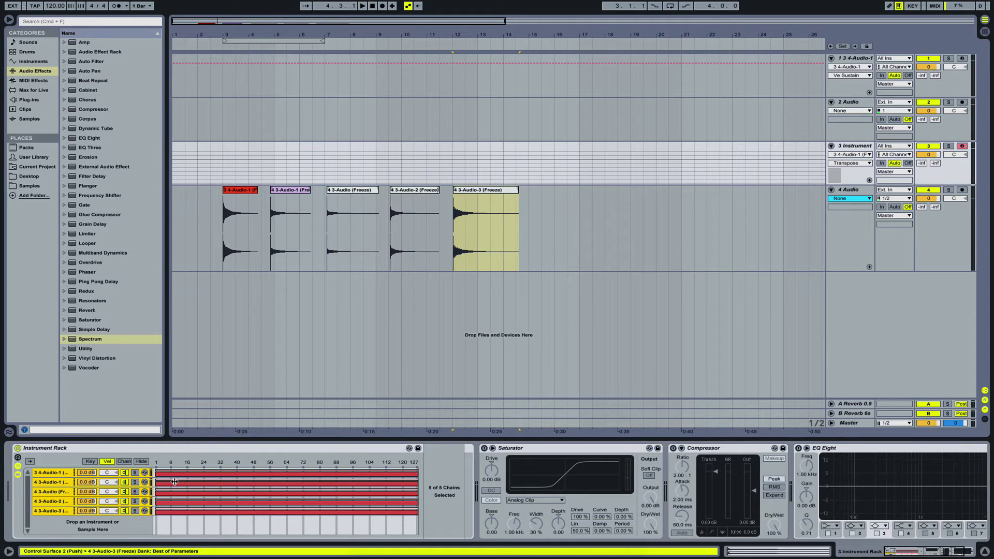
right_click(176, 484)
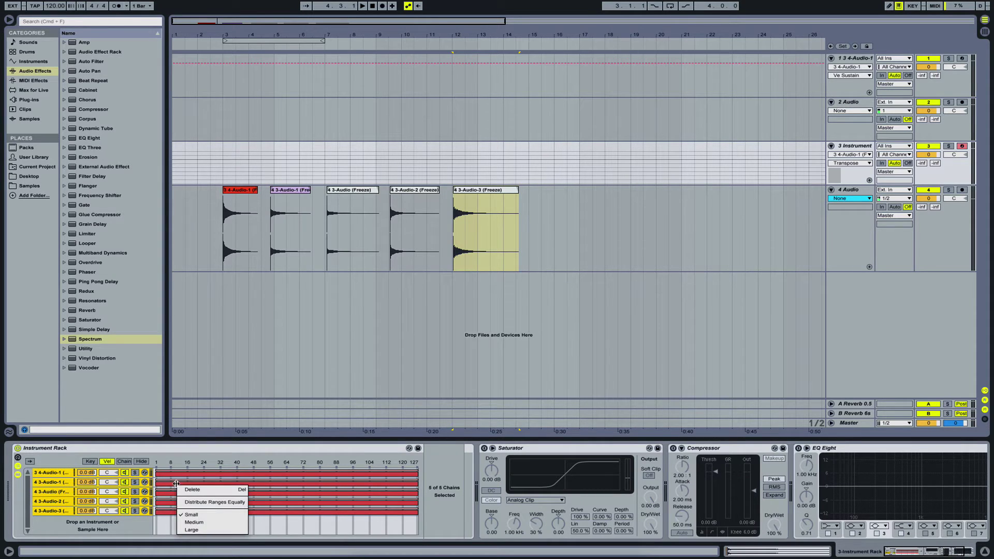
click(193, 502)
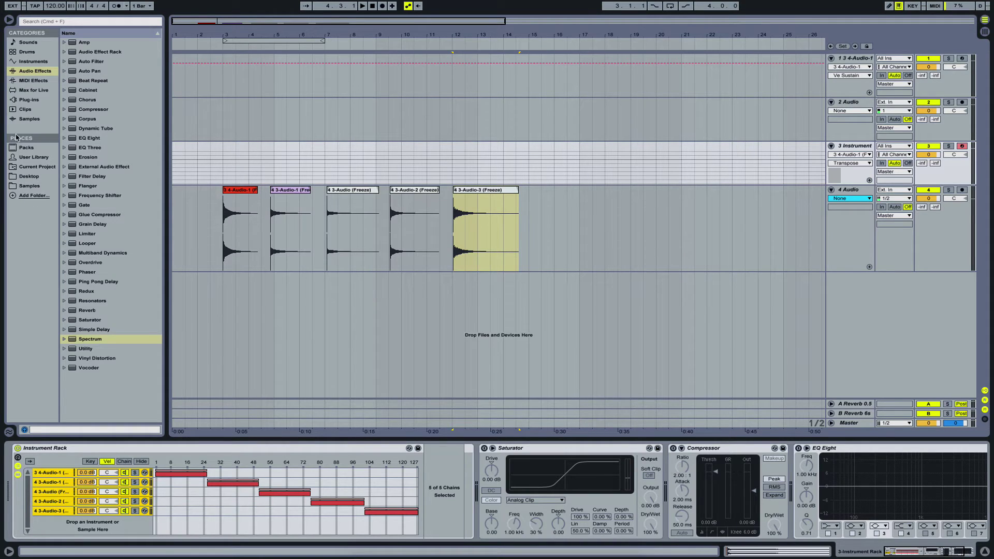
Step: Add a Velocity MIDI effect in front of the Instrument Rack
click(29, 83)
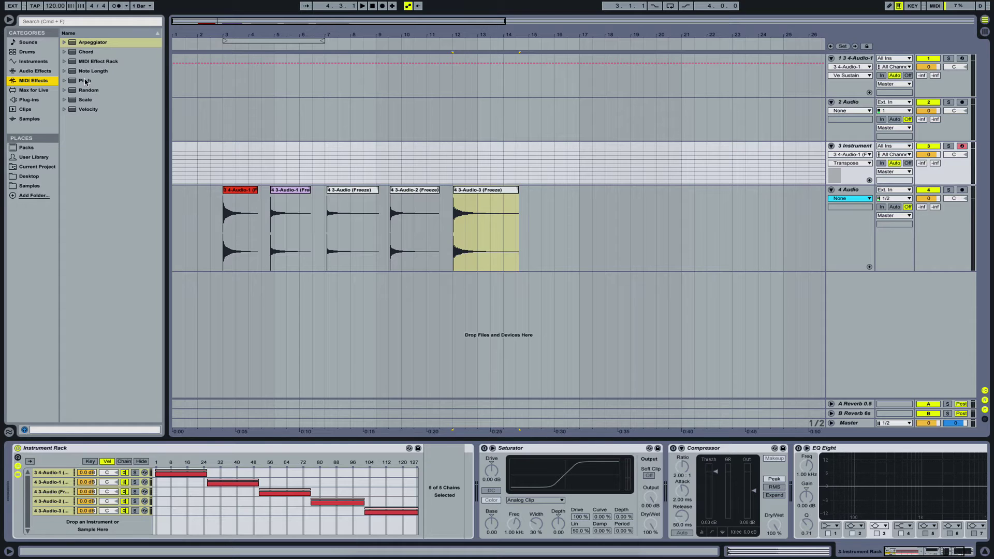
click(88, 110)
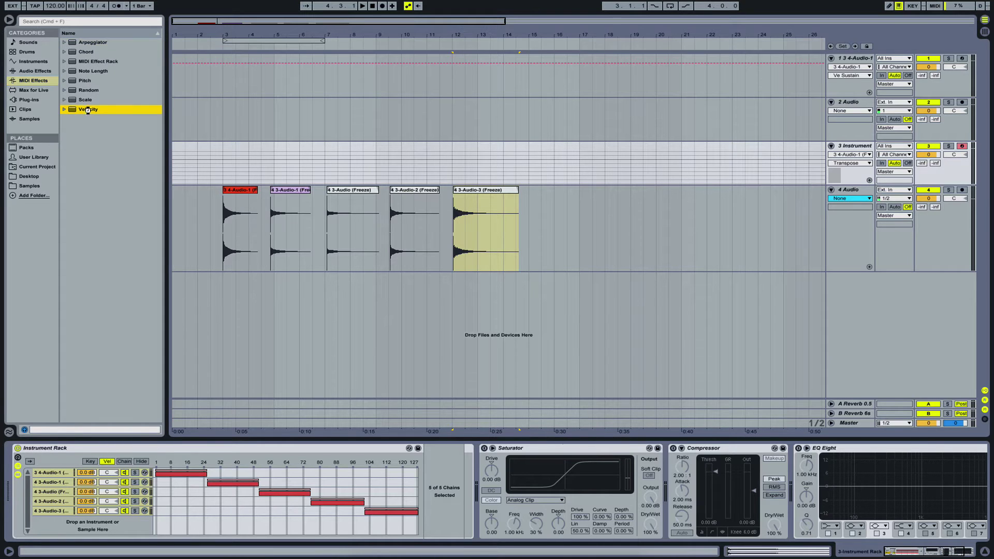
double_click(88, 109)
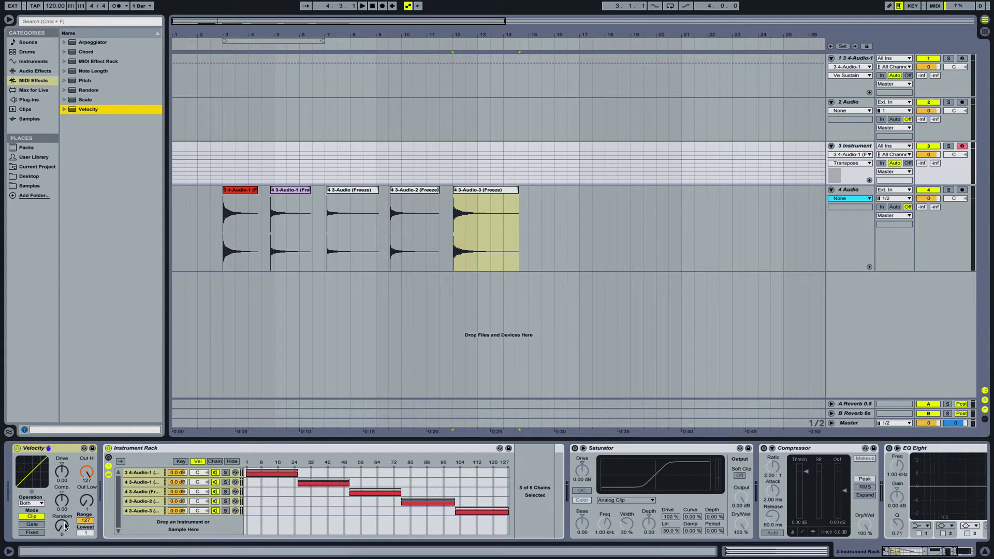
Step: Set the Velocity effect's Out Hi to 64, Out Low to 63 and Random to 64
click(88, 476)
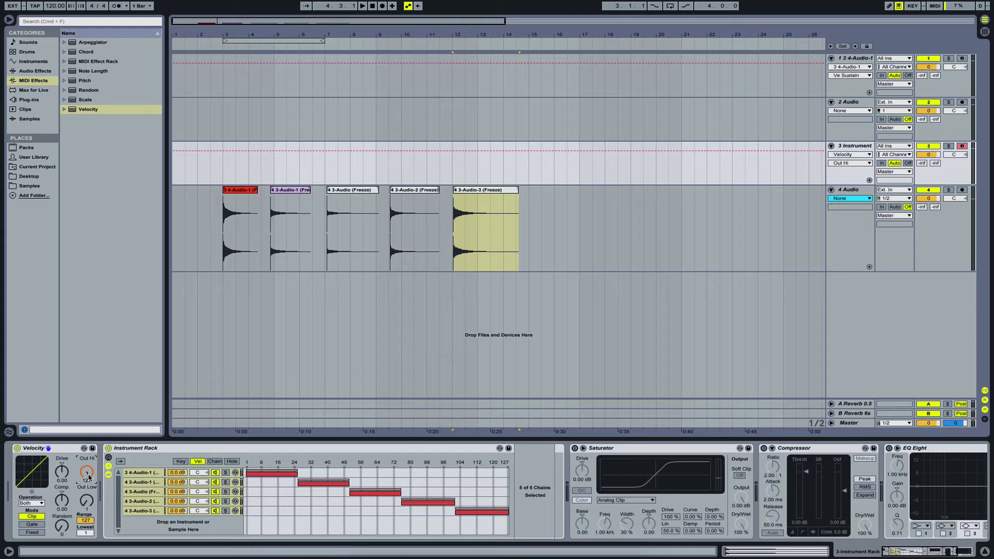
text(64)
key(Return)
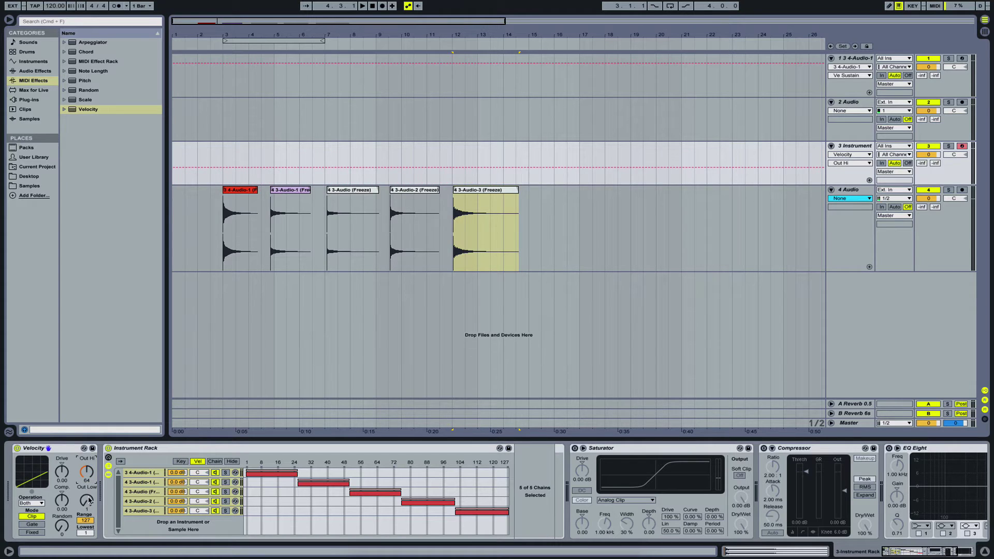
click(88, 500)
text(63)
key(Return)
click(62, 530)
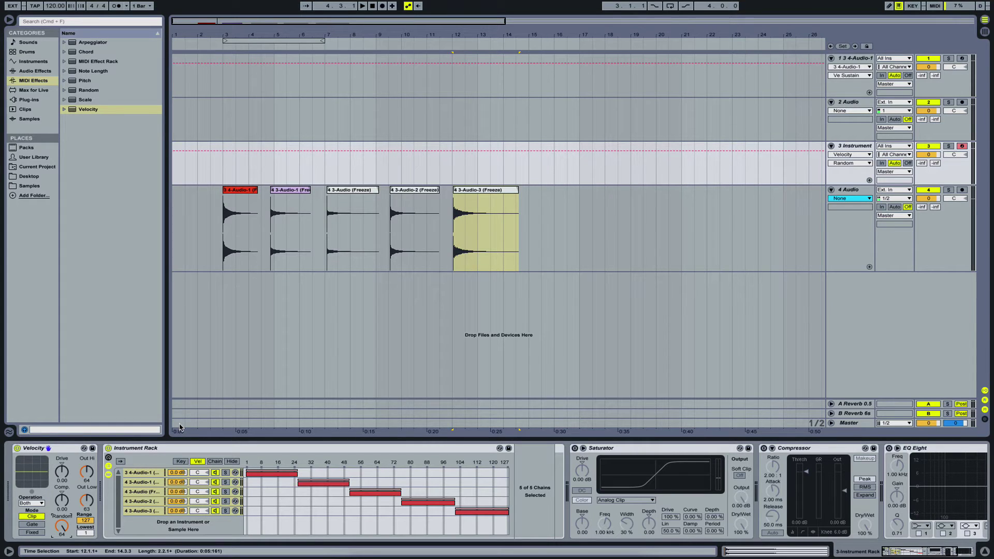
Step: Bypass the Velocity effect and solo the rack's first chain
click(18, 449)
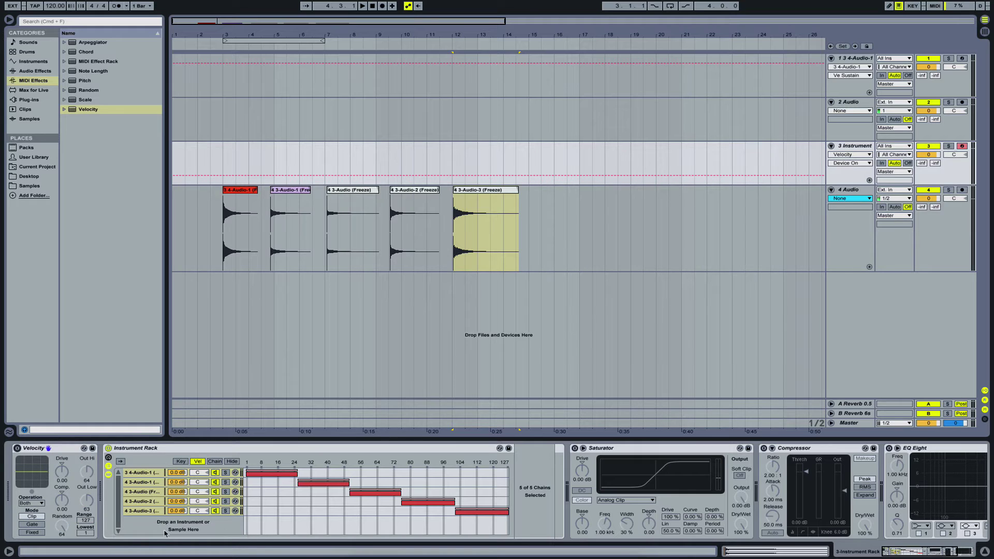
click(162, 474)
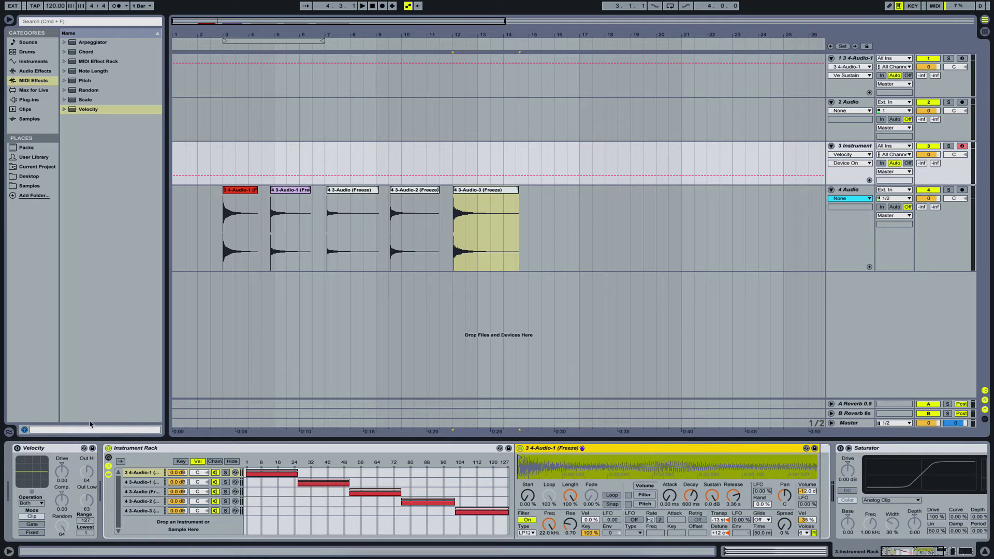
click(225, 472)
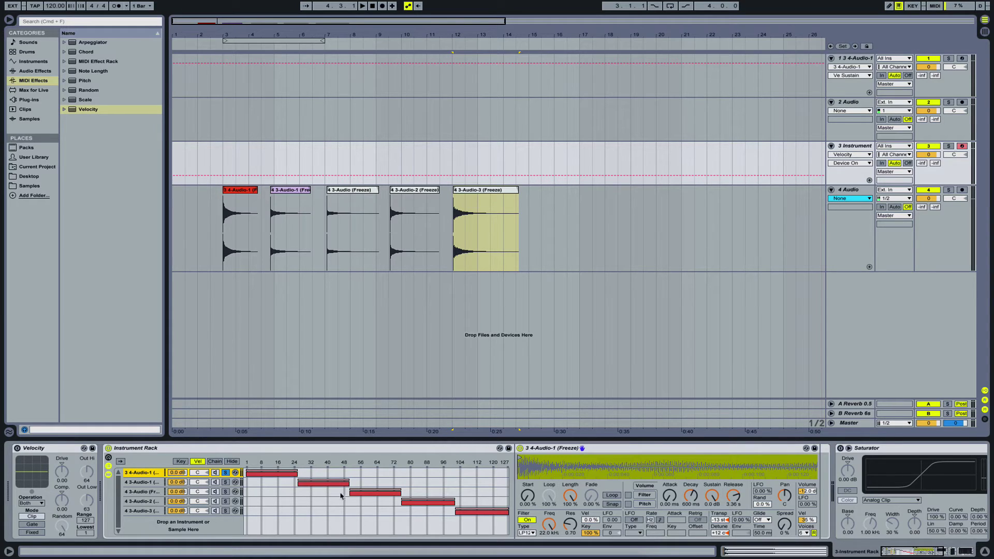
Step: Undo the Velocity effect with its settings and the equal distribution of the chains' velocity ranges
key(super+z)
key(super+z)
key(super+z)
key(super+z)
key(super+z)
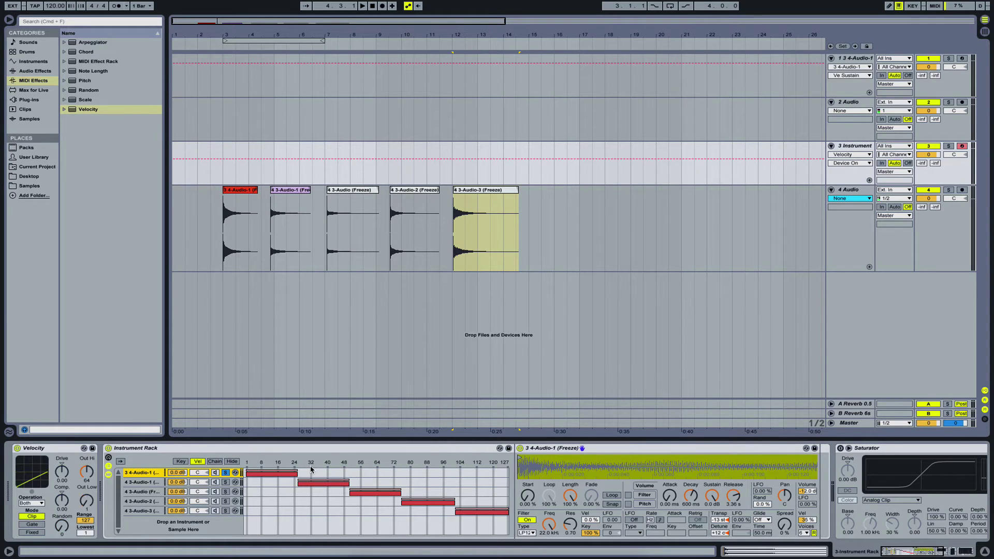
key(super+z)
key(super+z)
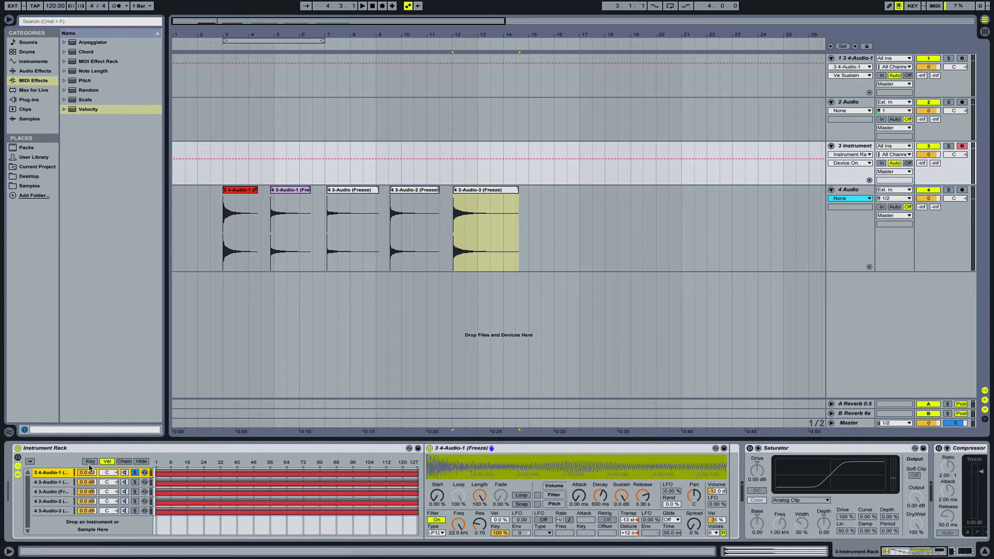
Step: Compare the first two chains by soloing each in turn and lower the first chain's volume to match
click(138, 486)
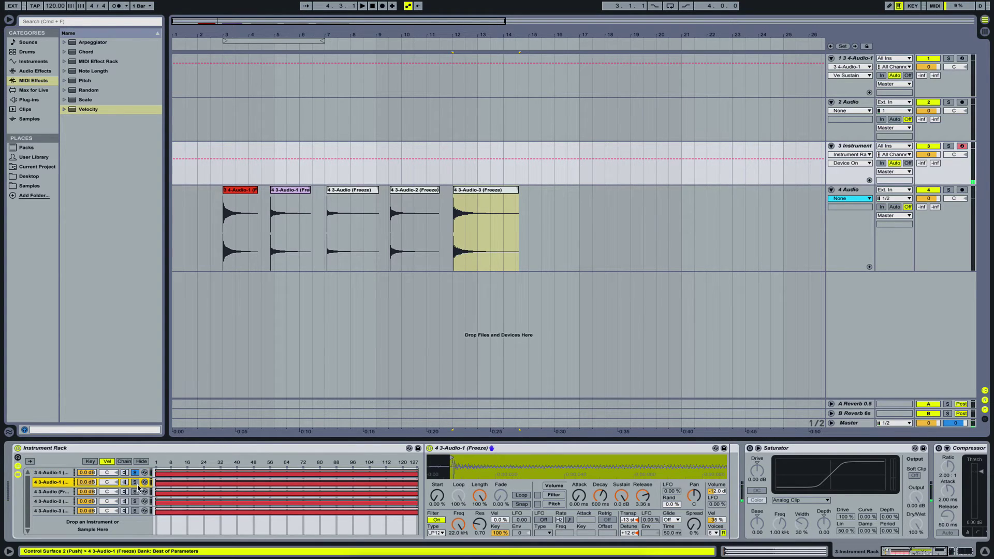
click(134, 481)
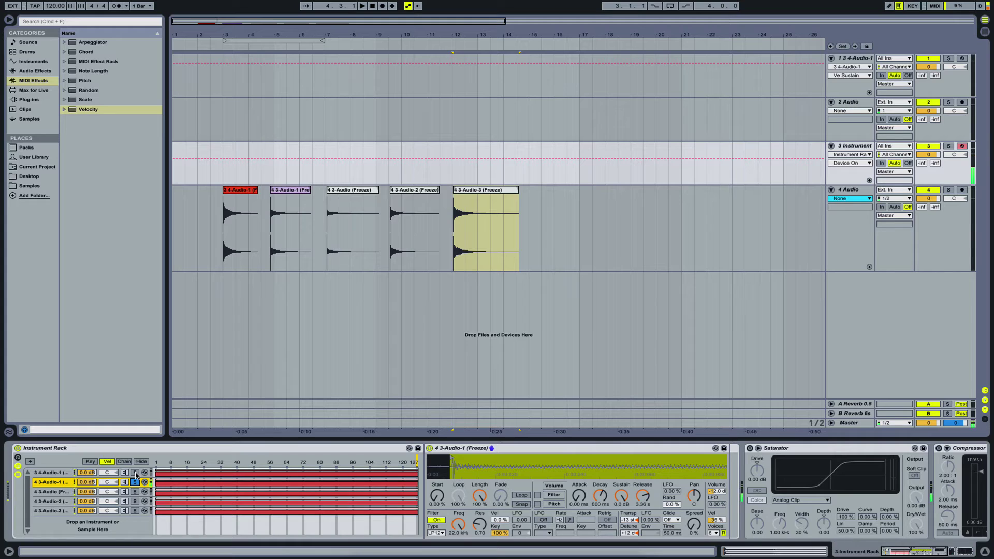
click(135, 472)
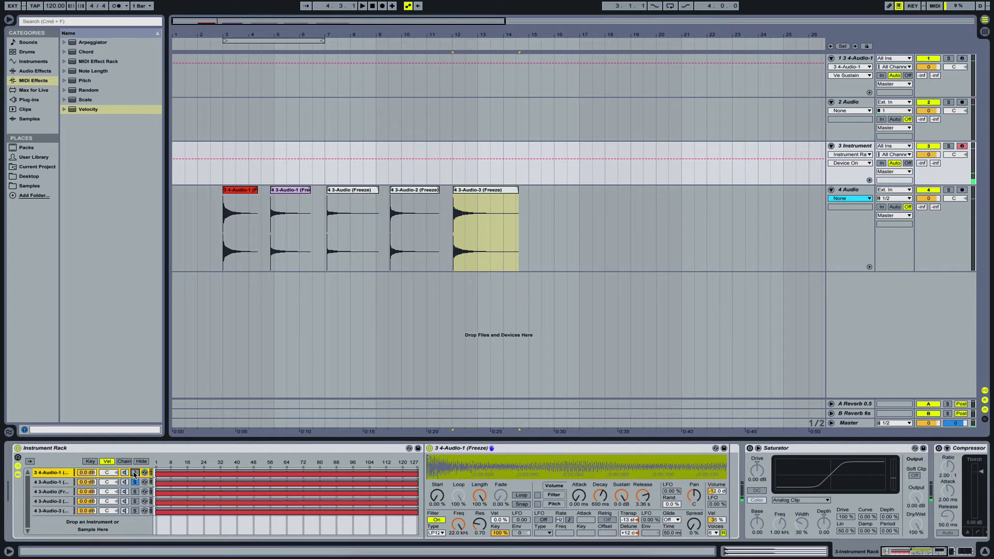
drag(87, 473, 87, 485)
Step: Solo the second and third chains in turn and raise the third chain's volume to 5.0 dB
click(135, 482)
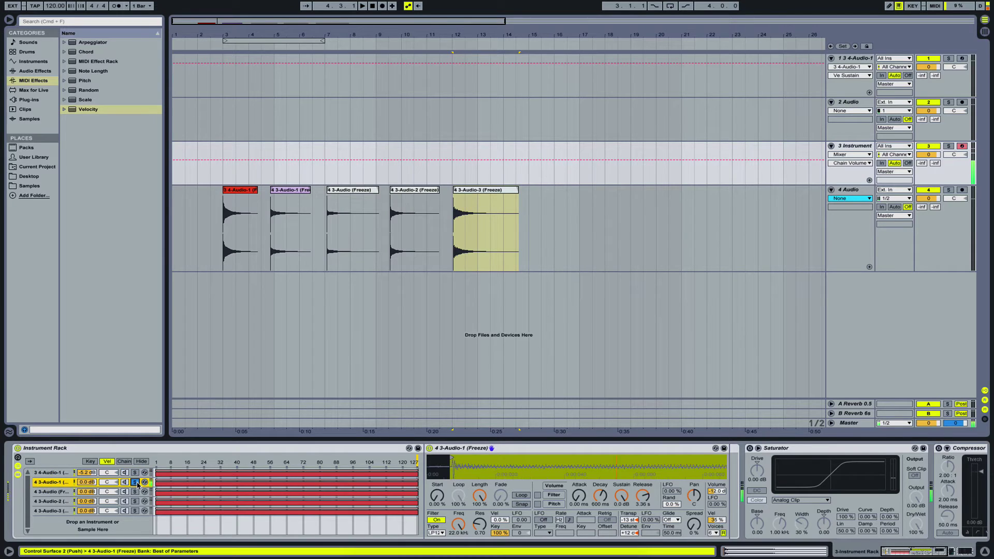
click(134, 491)
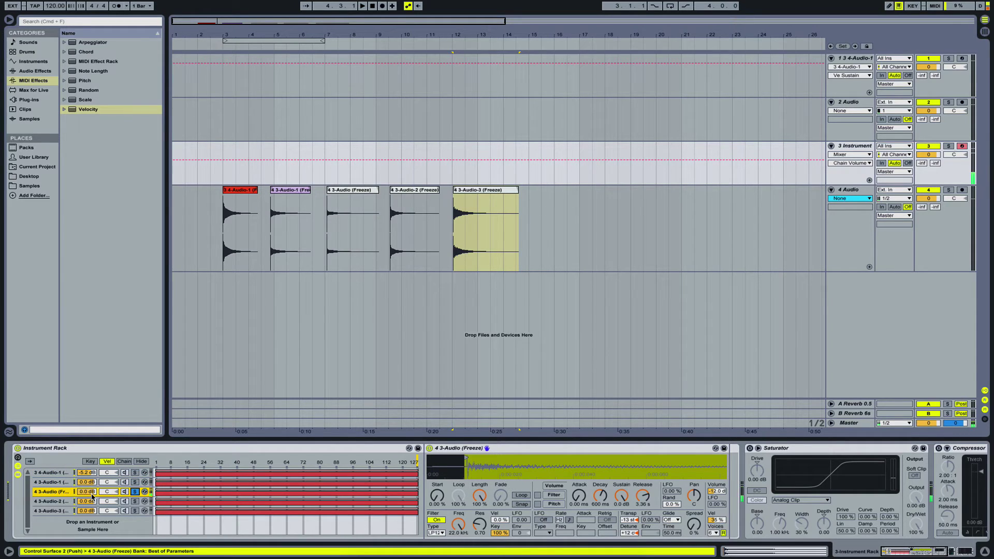
drag(98, 496, 97, 483)
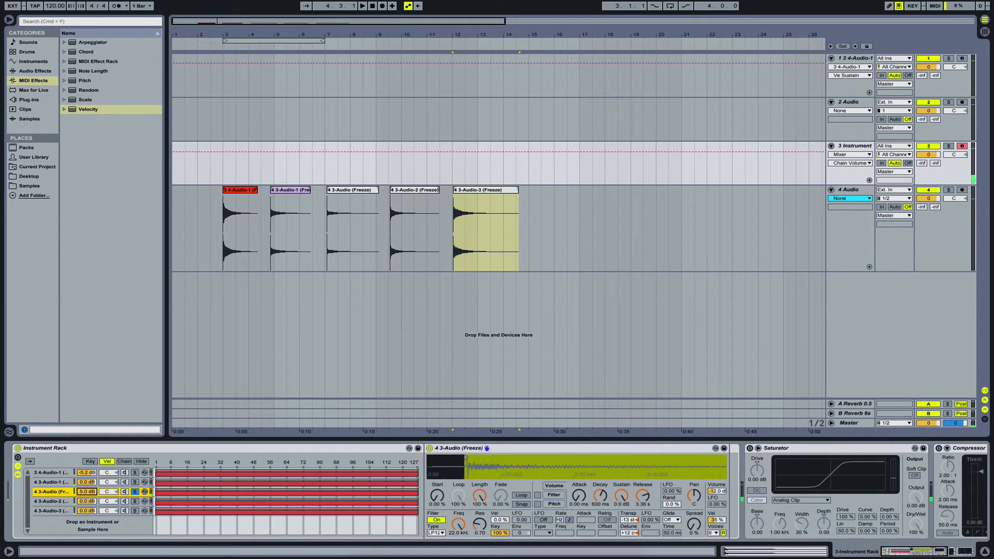
Step: Solo the fourth and fifth chains in turn and lower their volumes to -3.4 dB and -2.7 dB
click(134, 502)
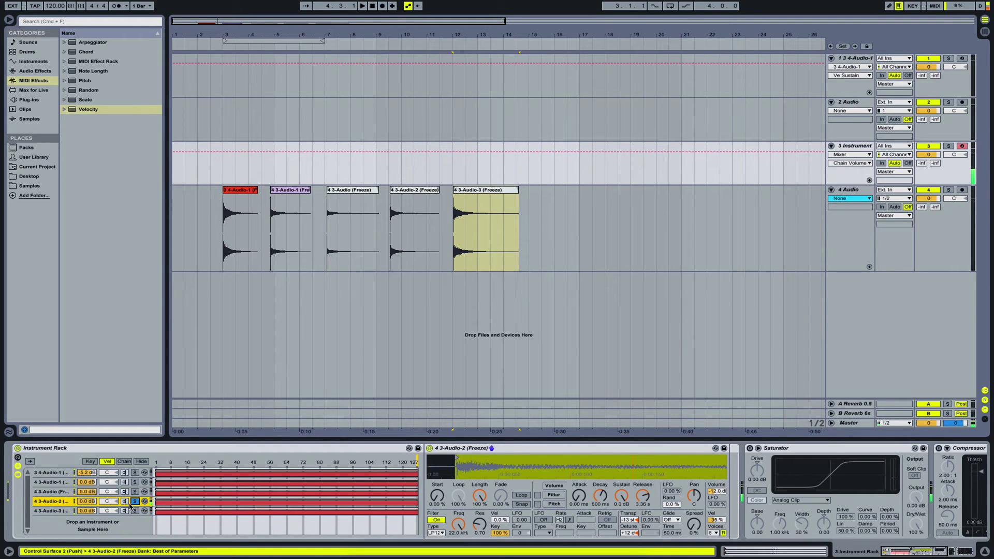
drag(87, 501, 87, 505)
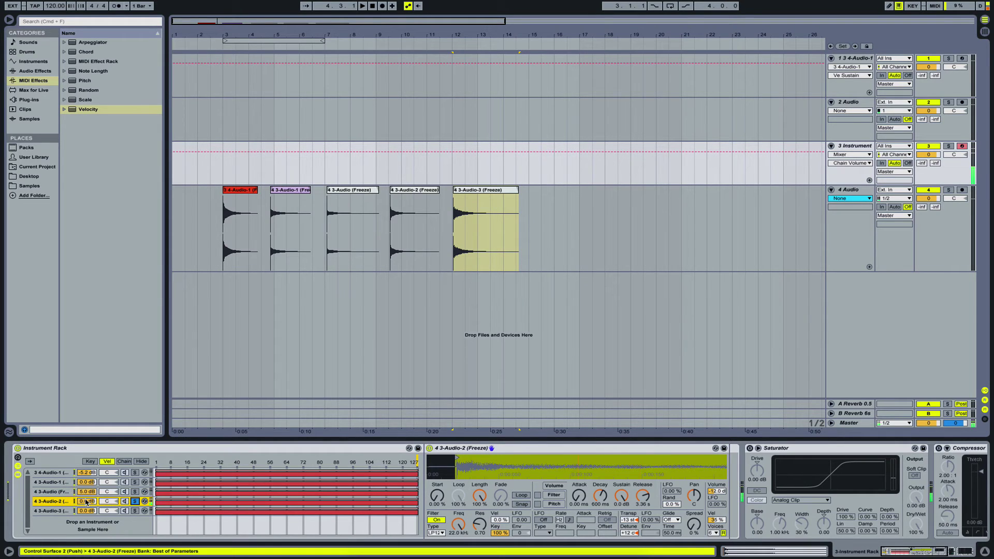
click(135, 511)
drag(89, 513, 89, 516)
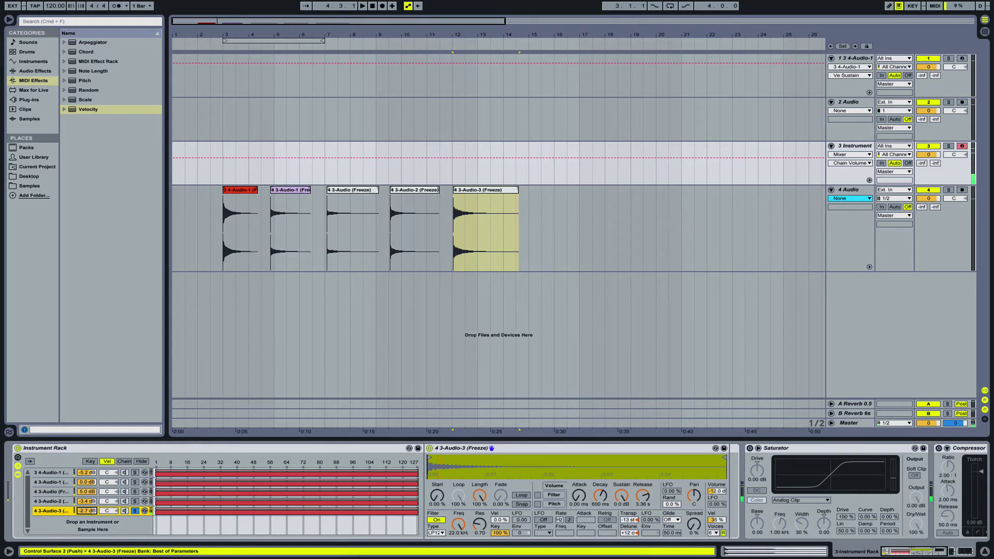
Step: Compare the chains by soloing them from the fourth back to the first, lowering the third chain's volume to 3.2 dB
click(135, 501)
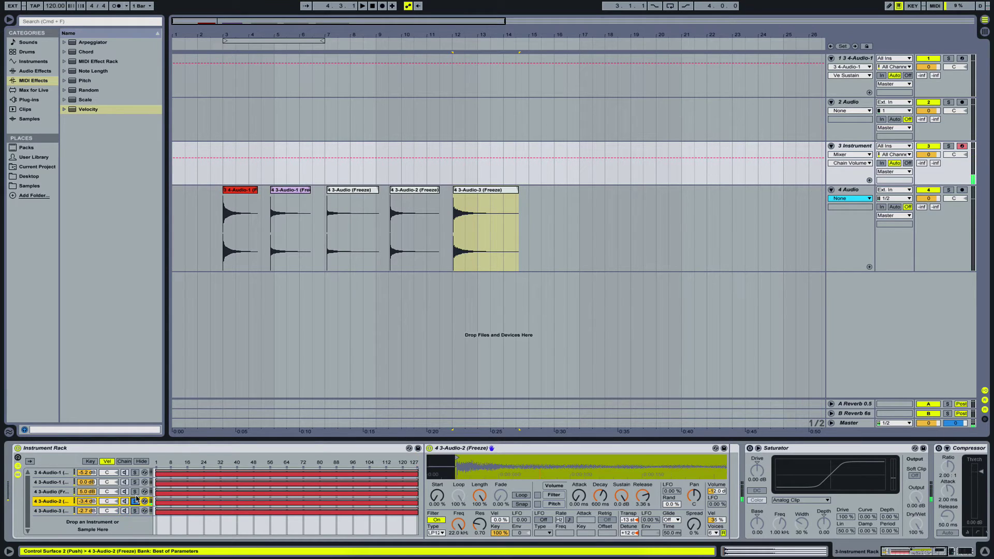
click(135, 492)
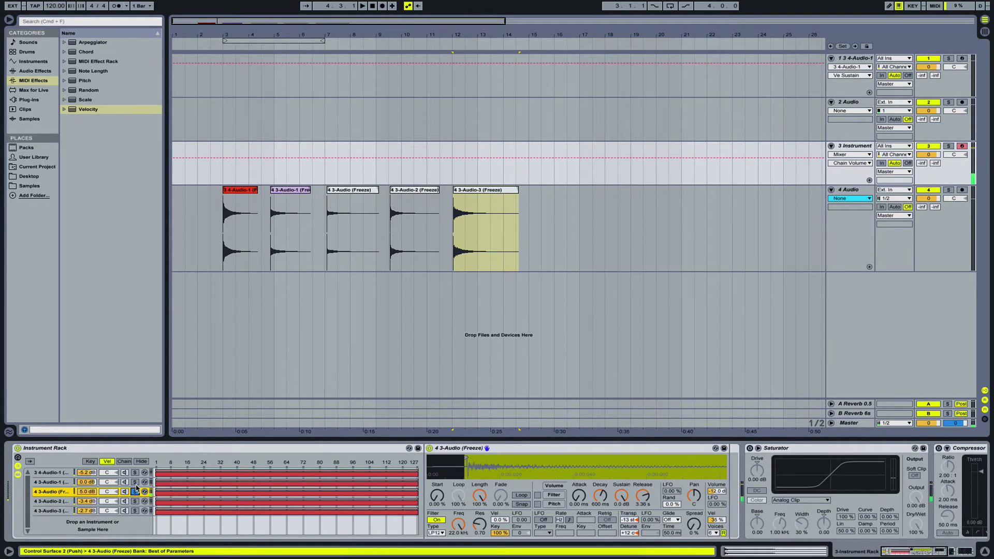
drag(89, 494, 89, 496)
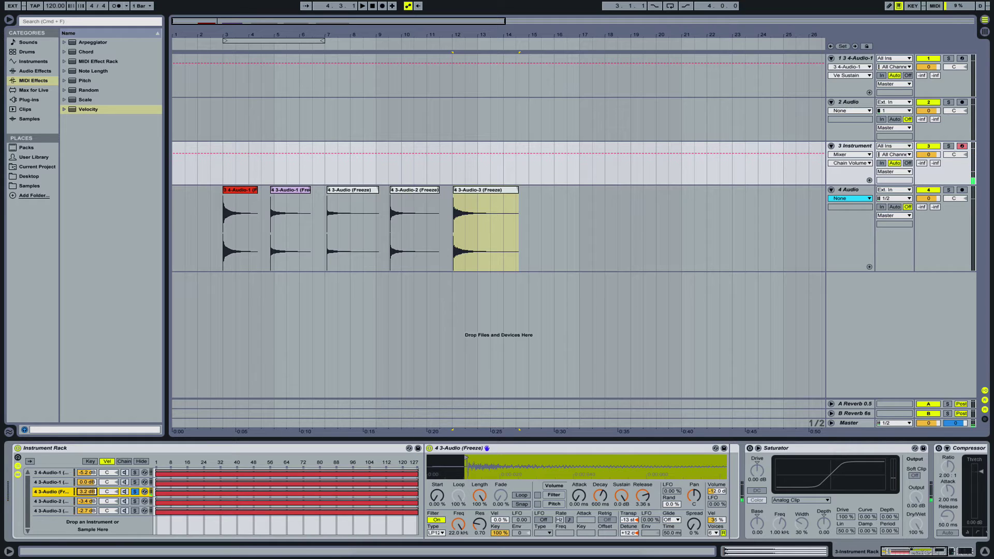
click(135, 482)
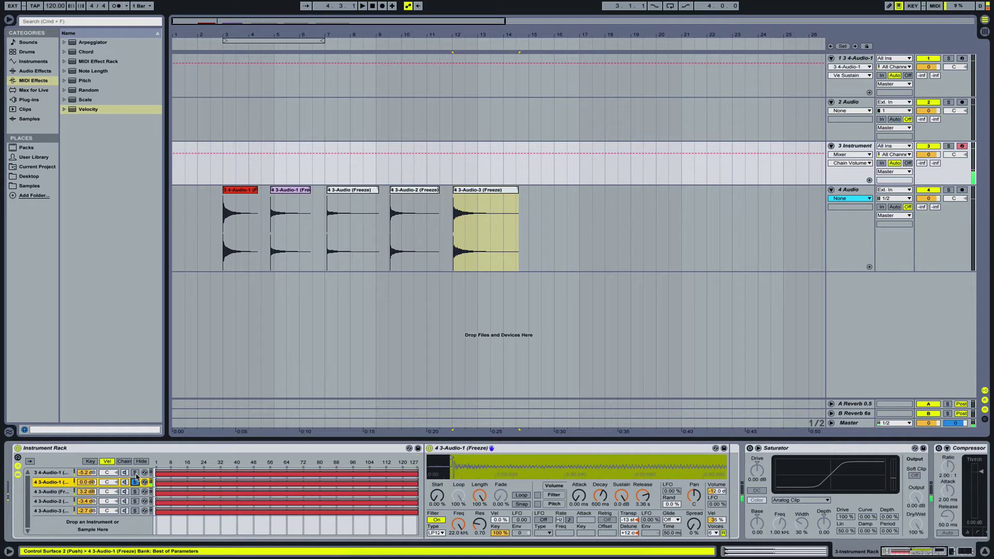
click(135, 472)
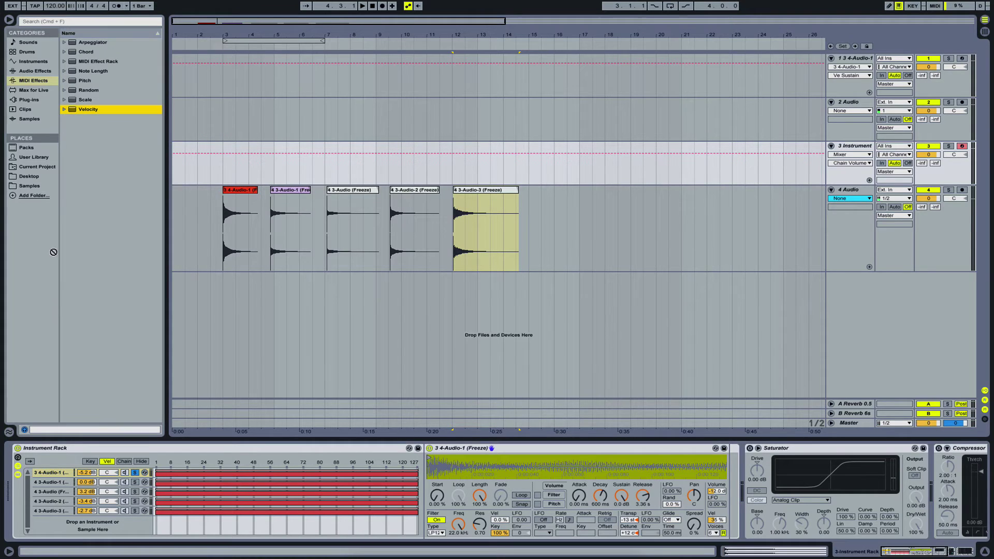
Step: Insert a Velocity effect before the Instrument Rack and distribute the velocity ranges of all five chains equally
click(75, 109)
key(Return)
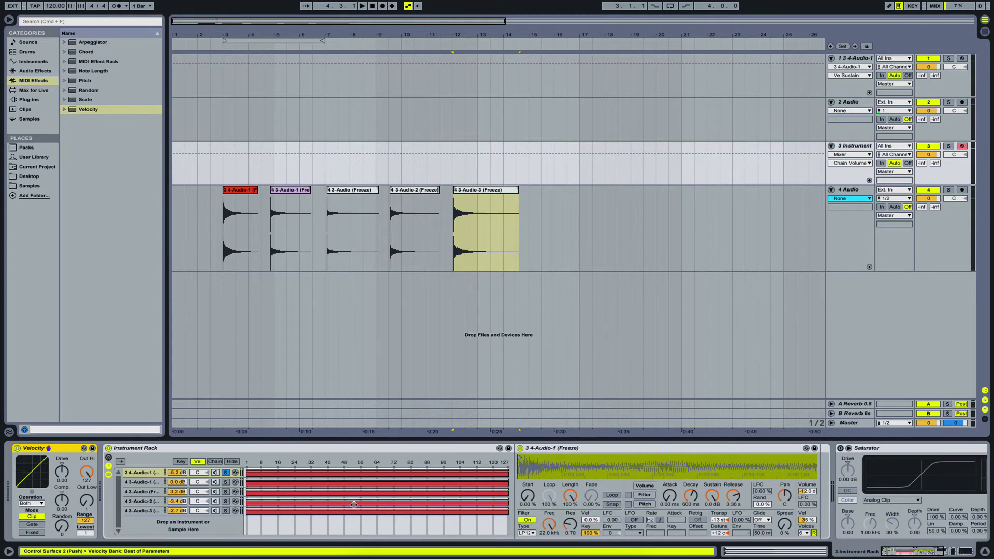
click(307, 512)
shift+click(210, 487)
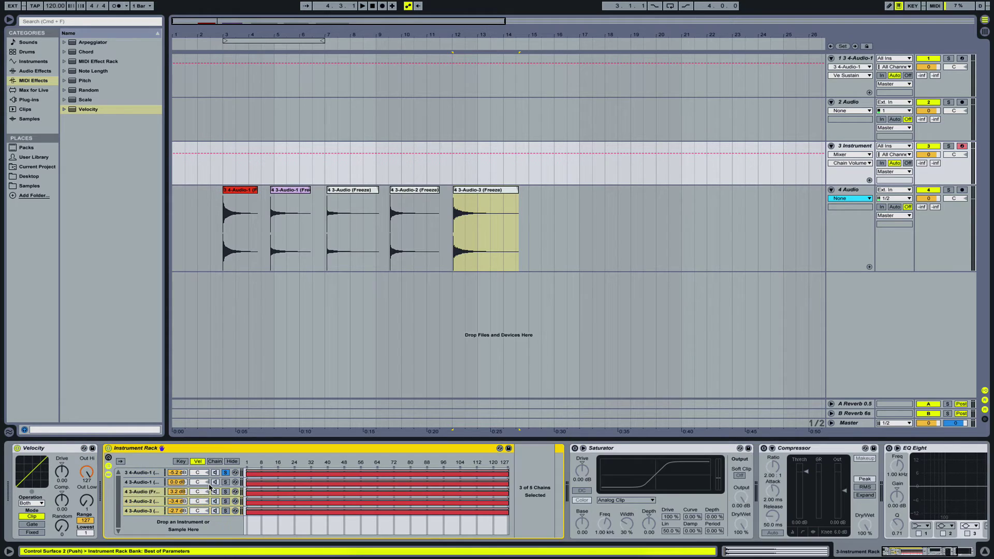
click(138, 475)
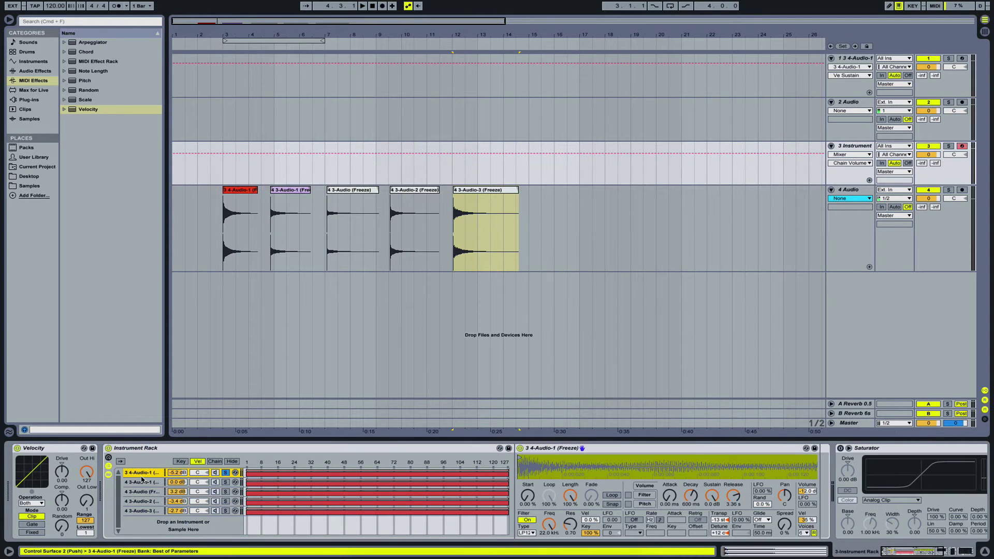
key(shift+Down)
key(shift+Down)
key(shift+Down)
key(shift+Down)
right_click(288, 489)
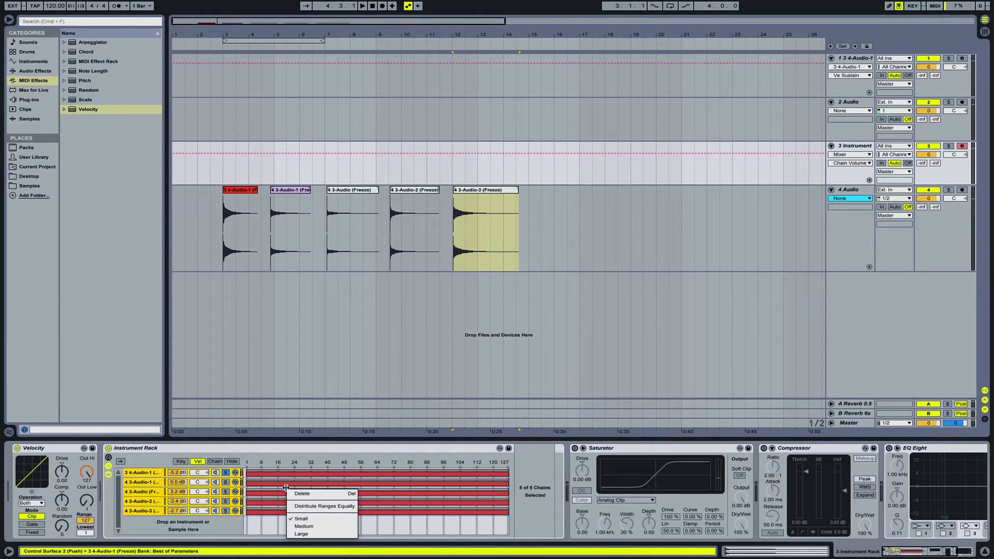
click(305, 505)
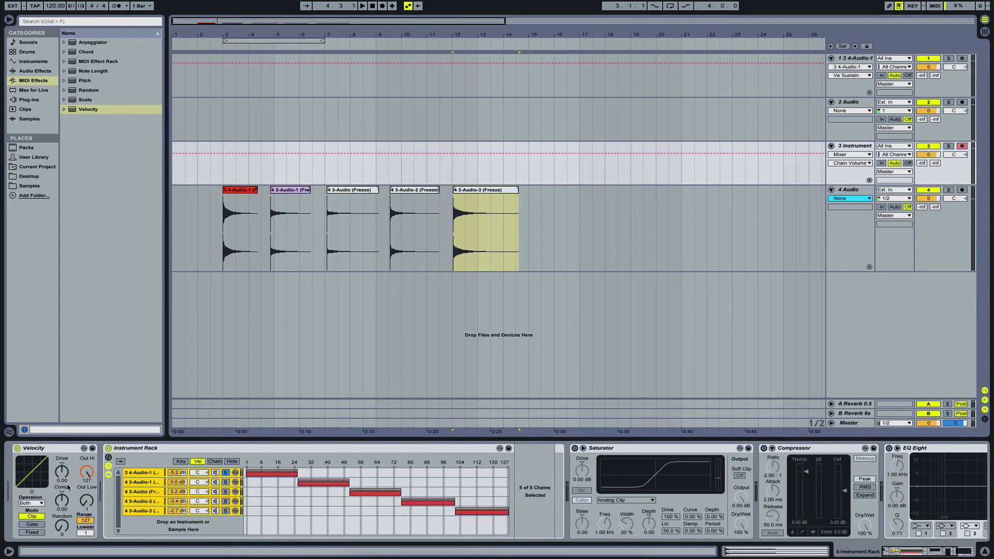
Step: Set the Velocity effect's Out Hi to 64, Out Low to 63 and Random to 64
click(85, 473)
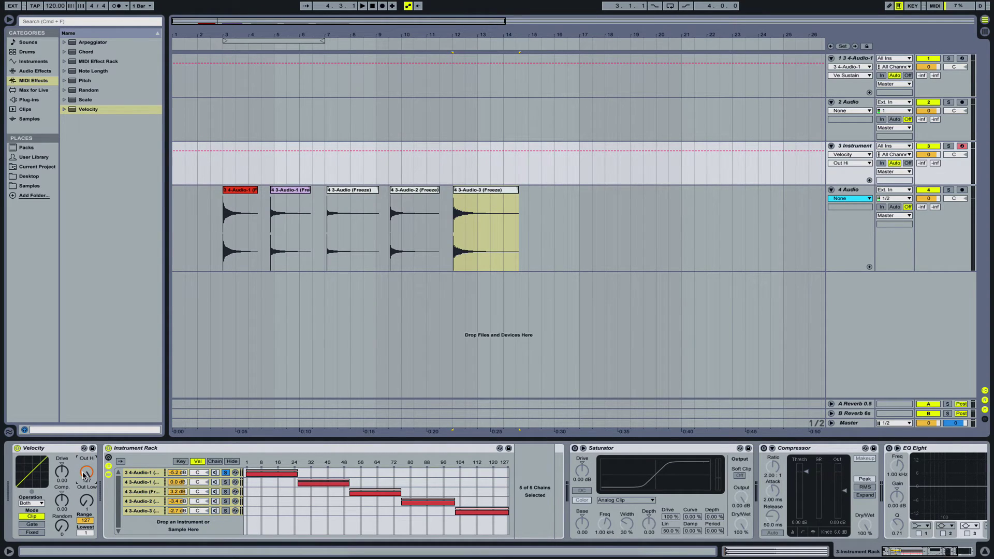
mouse_move(83, 475)
mouse_down()
mouse_move(83, 516)
mouse_move(87, 467)
mouse_up()
click(88, 508)
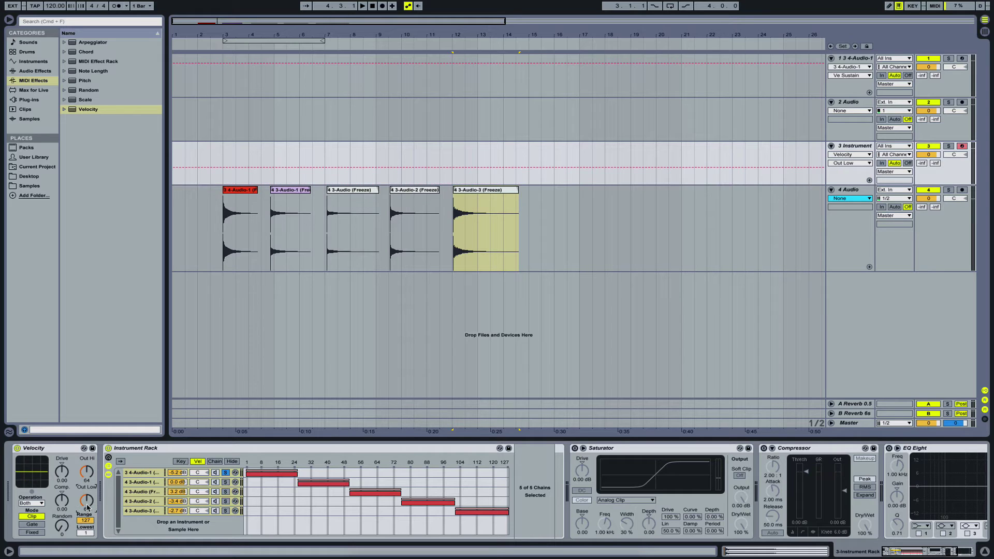
drag(63, 527, 62, 488)
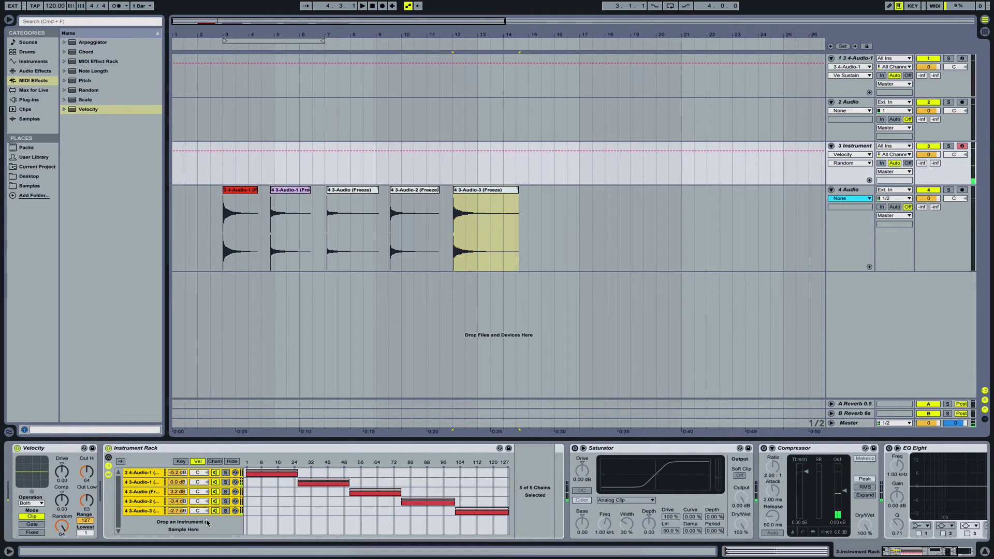
Step: Convert the fourth chain's Simpler to a Sampler and set its Vol<Vel amount to 0.0 %
click(145, 505)
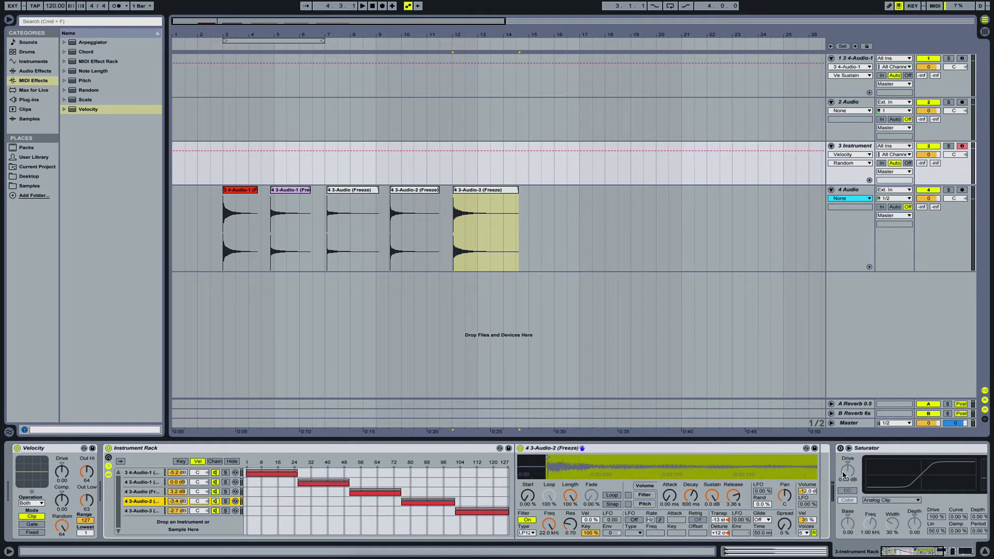
right_click(730, 447)
click(769, 553)
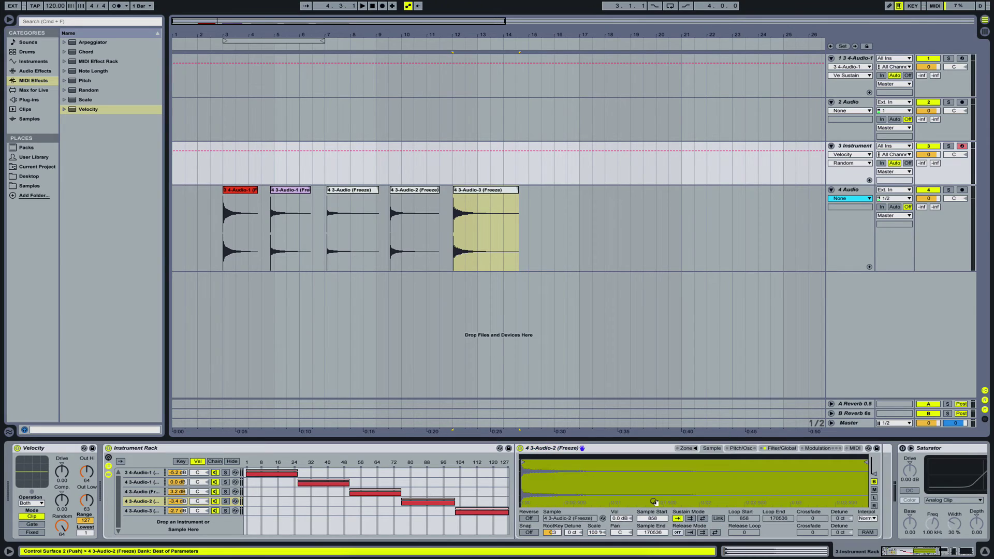
click(776, 449)
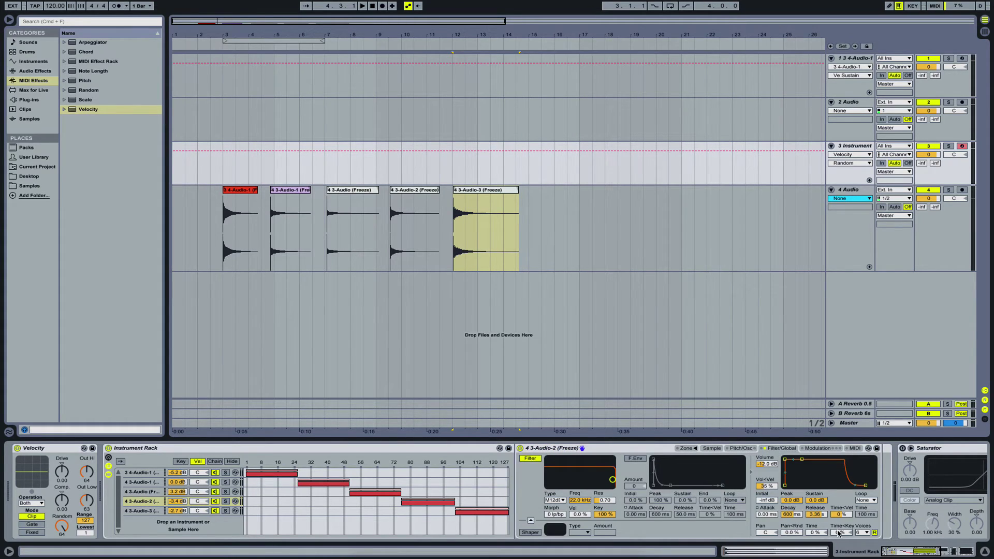
click(764, 487)
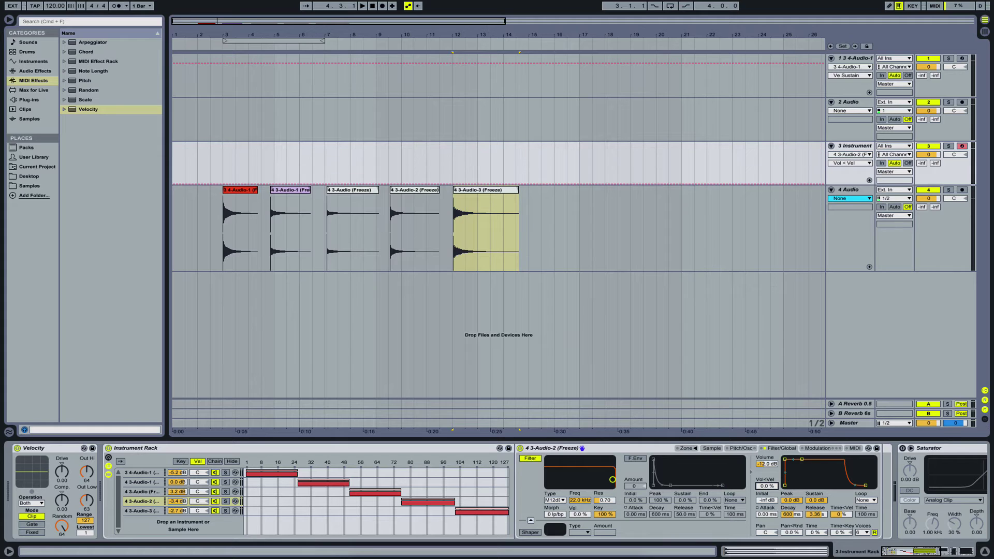
Step: Convert the third chain's Simpler to a Sampler and set its Vol<Vel amount to 0.0 %
click(152, 495)
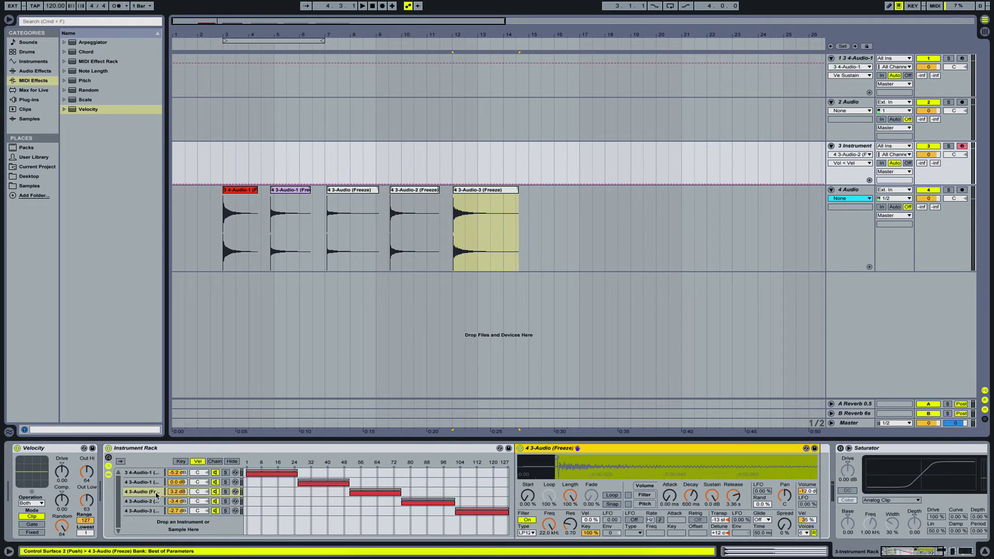
right_click(629, 454)
click(655, 446)
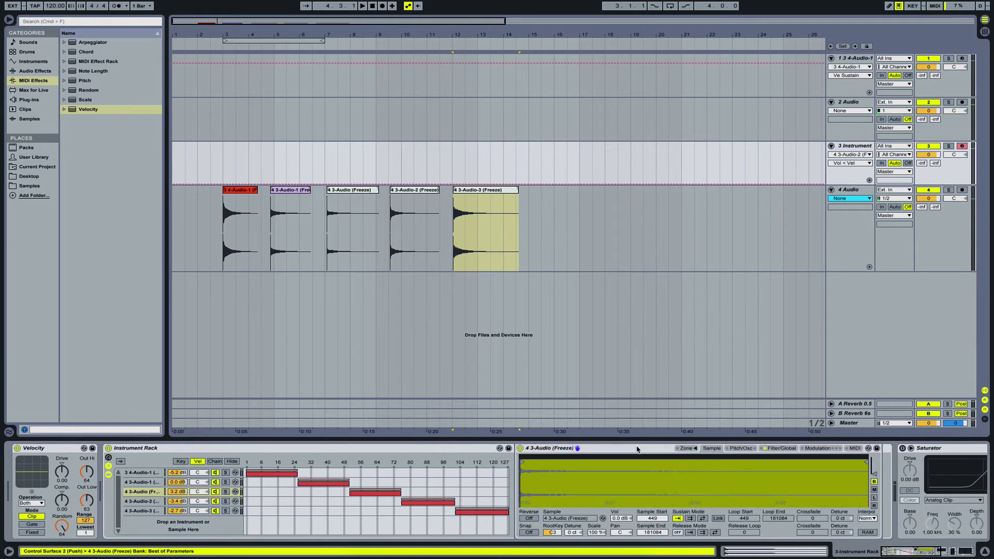
click(778, 449)
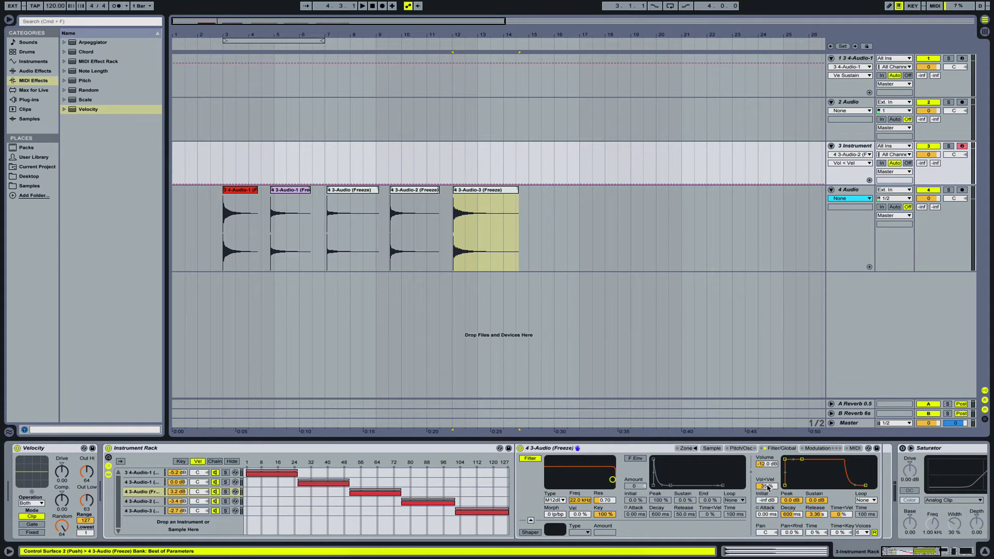
drag(764, 490, 764, 518)
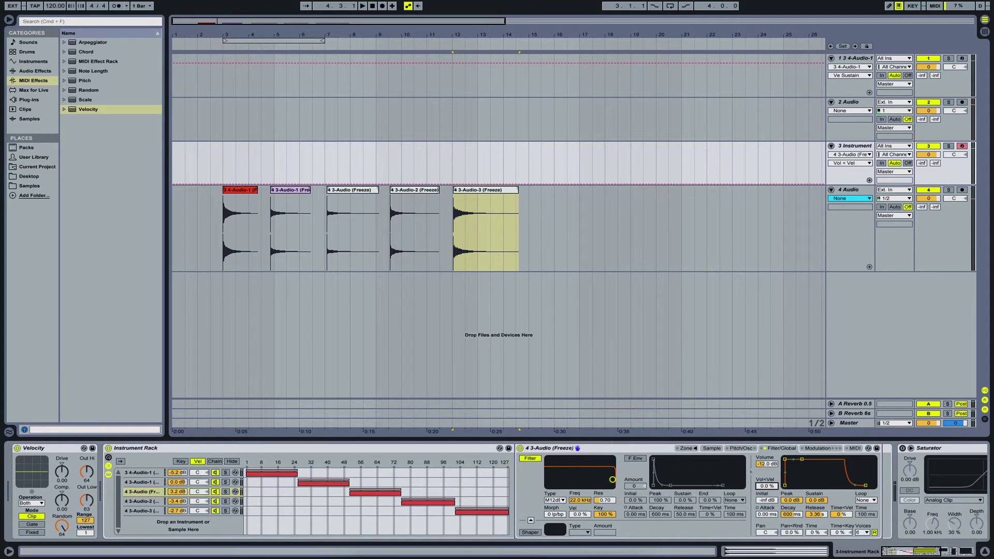
Step: Convert the second chain's Simpler to a Sampler and set its Vol<Vel amount to 0.0 %
click(149, 483)
right_click(728, 452)
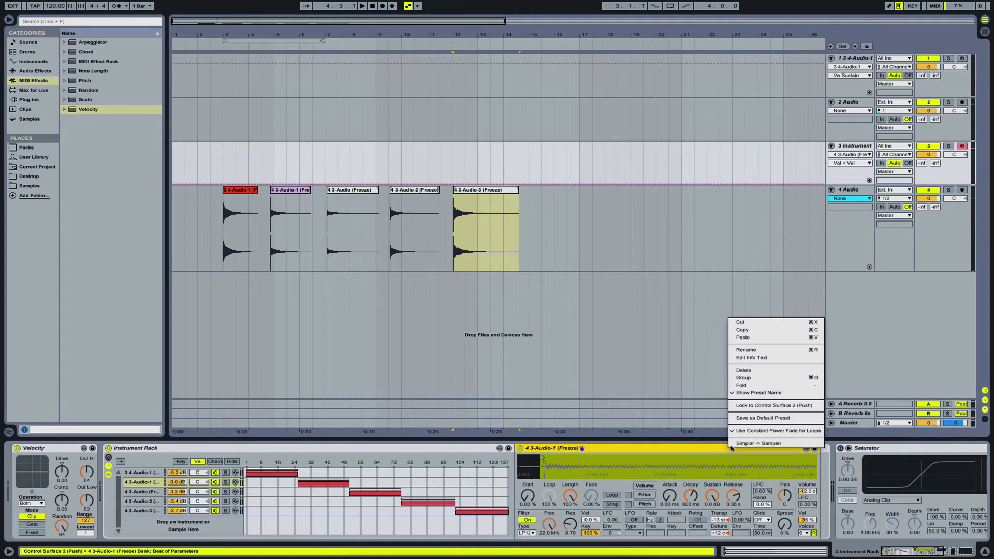
click(737, 446)
click(788, 450)
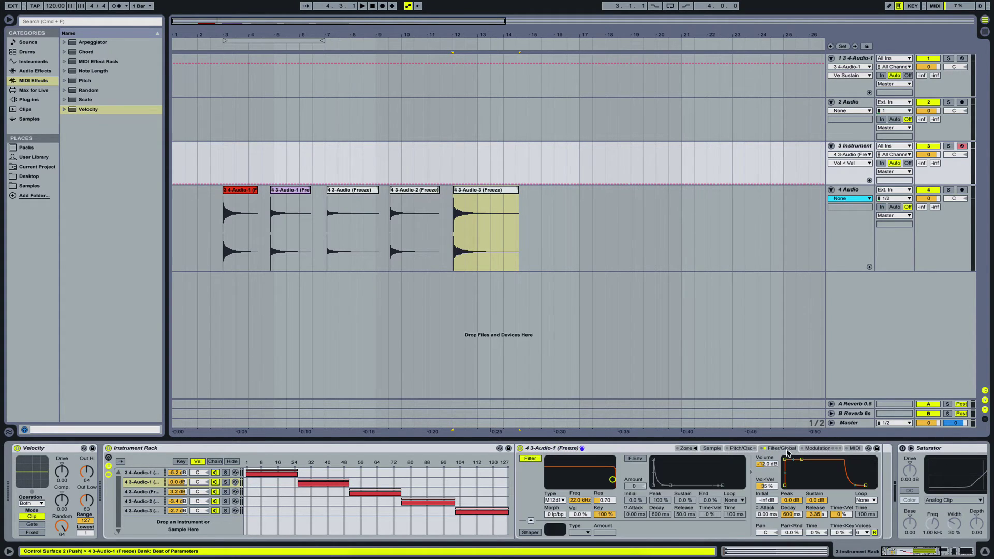
drag(774, 485, 774, 516)
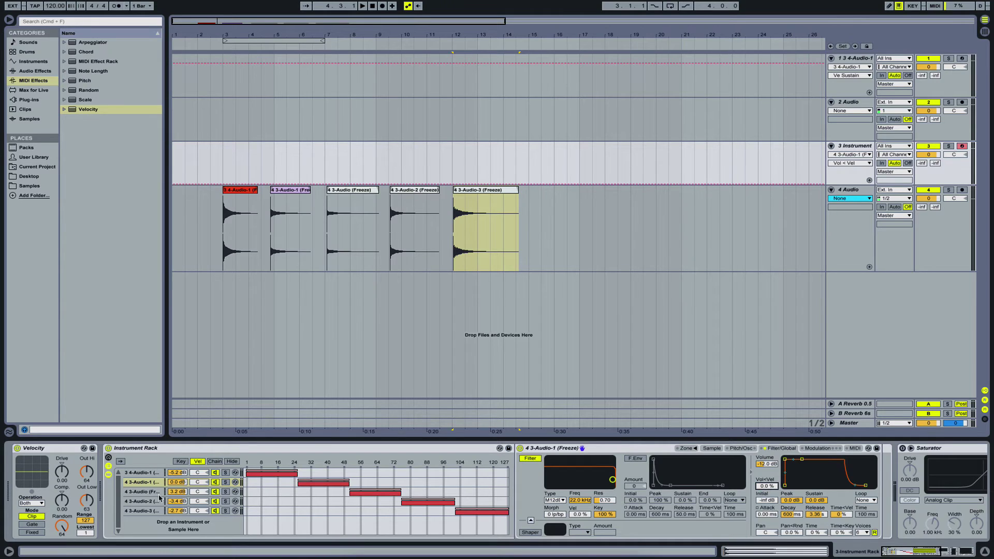
Step: Convert the first chain's Simpler to a Sampler and set its Vol<Vel amount to 0.0 %
click(151, 475)
right_click(702, 448)
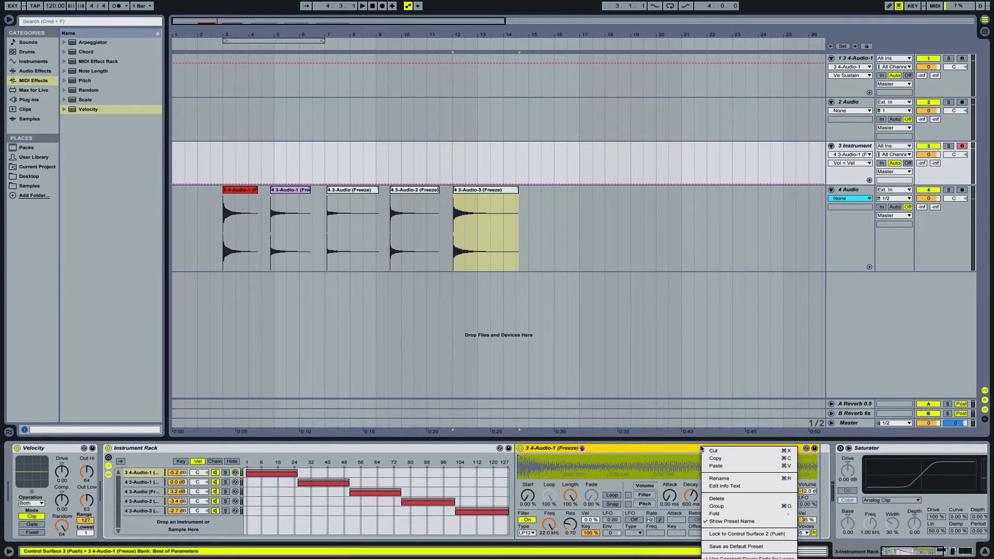
click(736, 558)
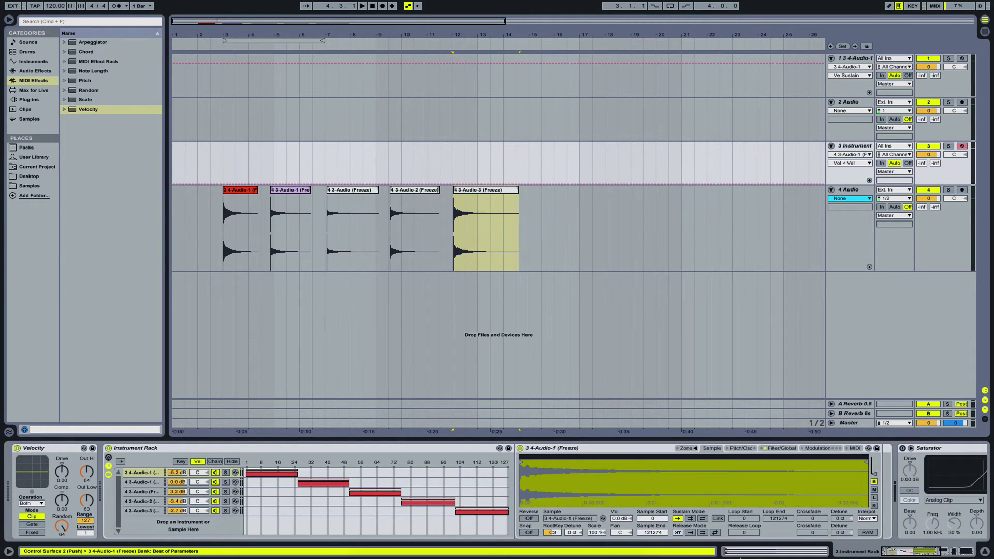
click(772, 449)
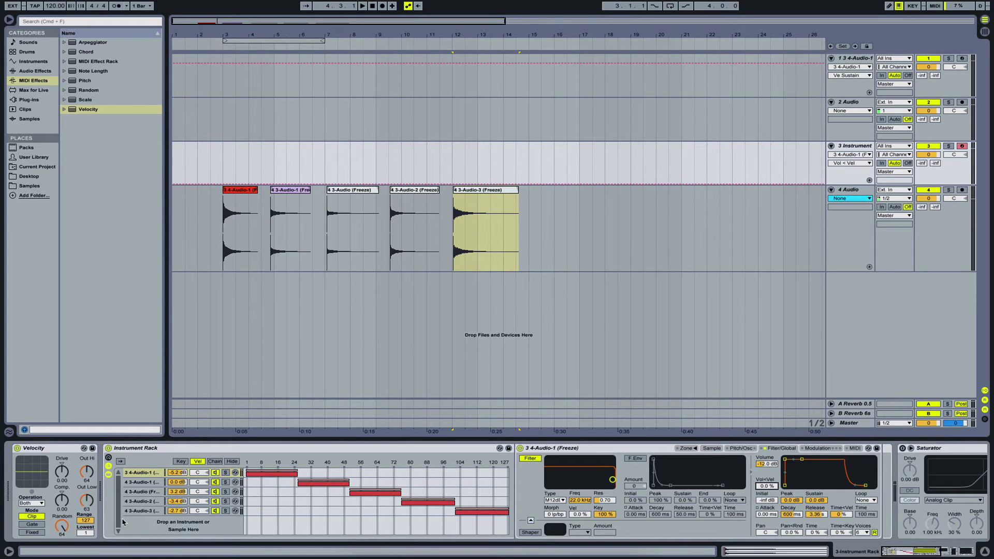
Step: Convert the fifth chain's Simpler to a Sampler and set its Vol<Vel amount to 0.0 %
click(136, 511)
right_click(718, 449)
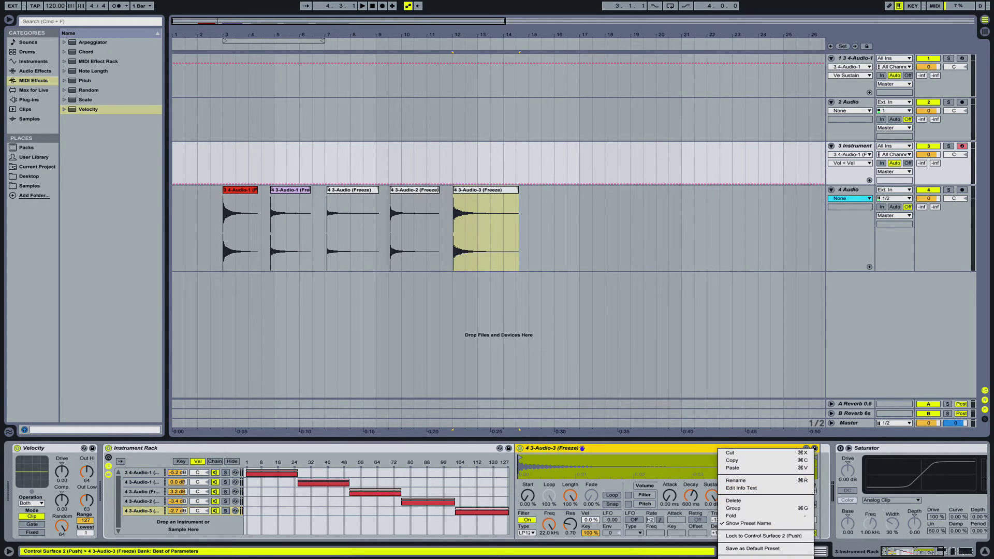
click(735, 557)
click(779, 448)
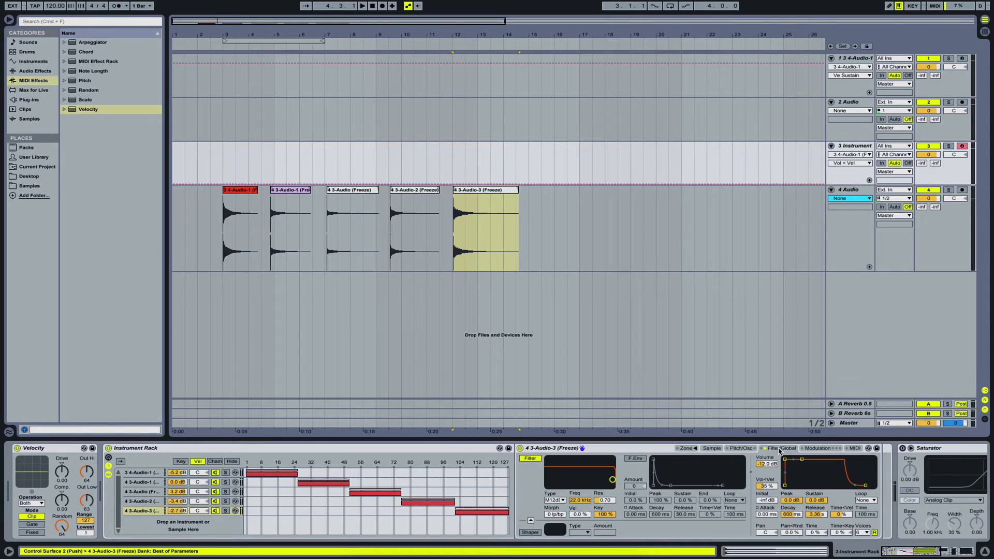
drag(770, 486, 770, 512)
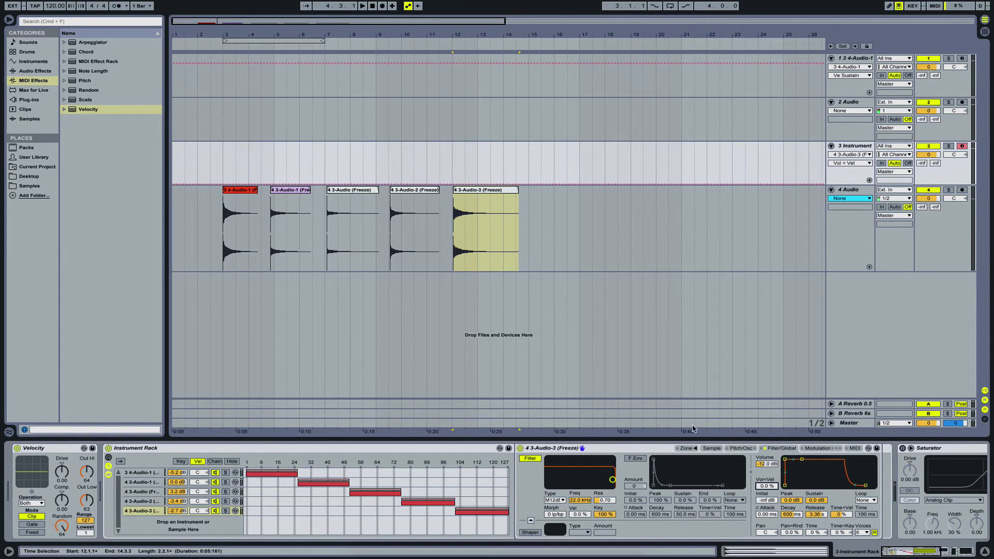
Step: Move the Compressor ahead of the Saturator in the track's effect chain
scroll(583, 458, right, 10)
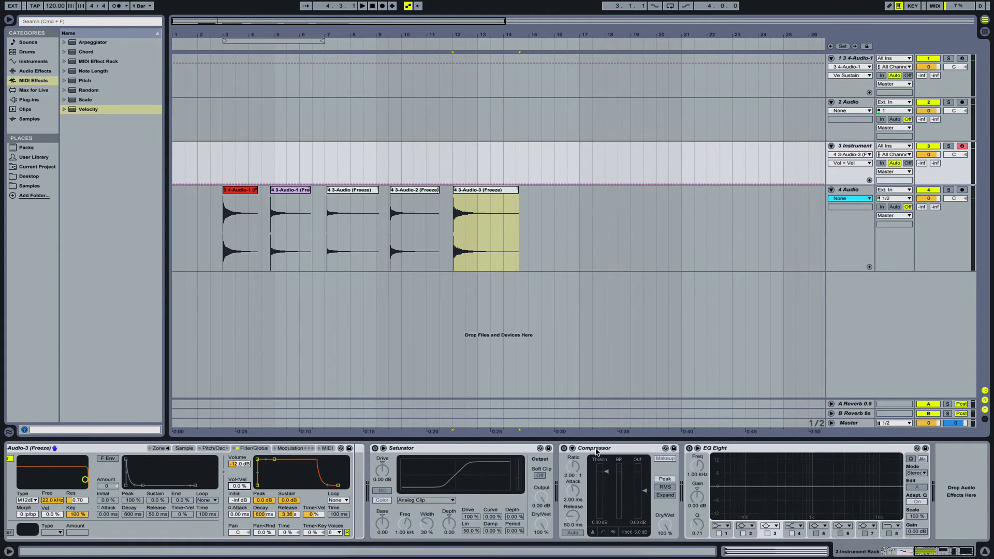
drag(594, 448, 384, 456)
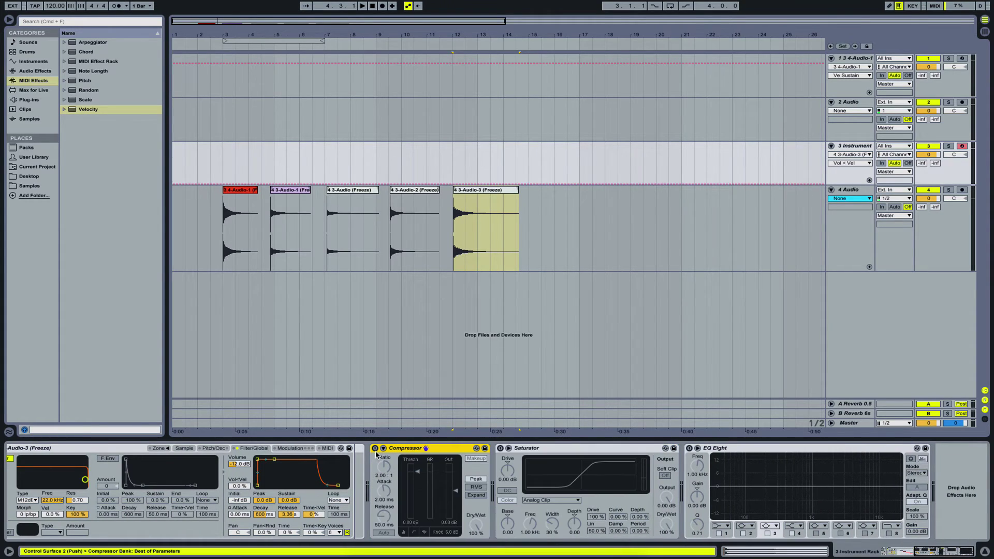
Step: Enable the Compressor, turn off its Makeup option, lower the threshold to about -29 dB and adjust its output level
click(375, 448)
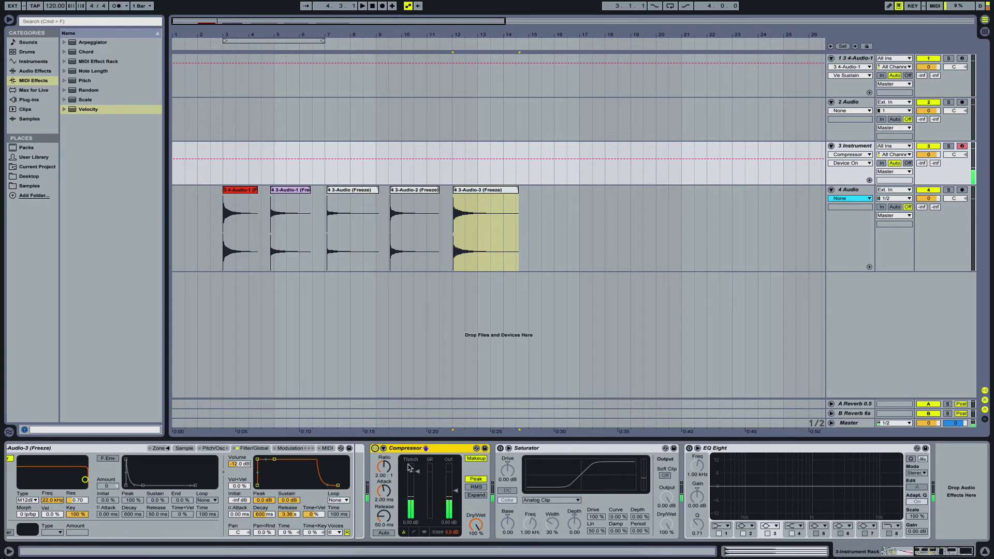
drag(420, 474, 420, 503)
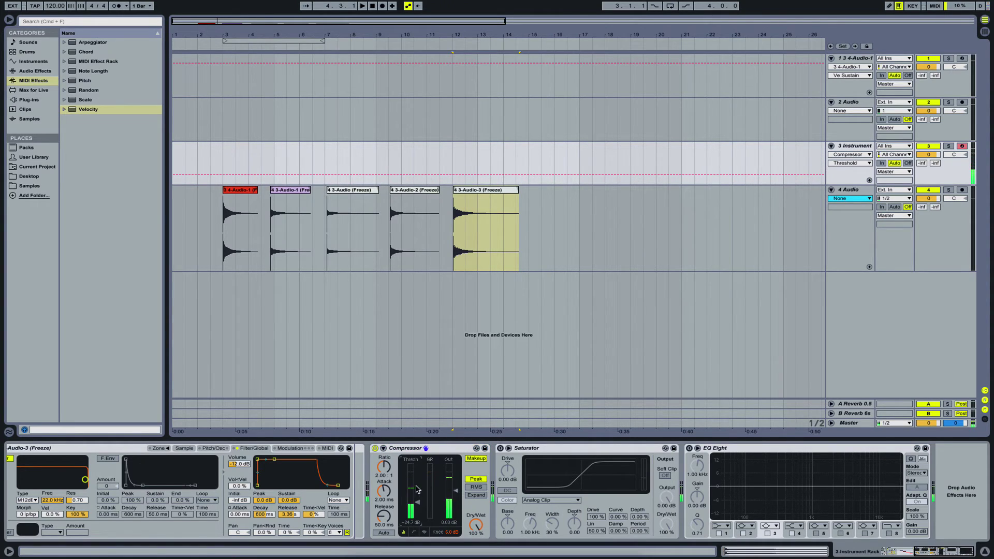
click(474, 459)
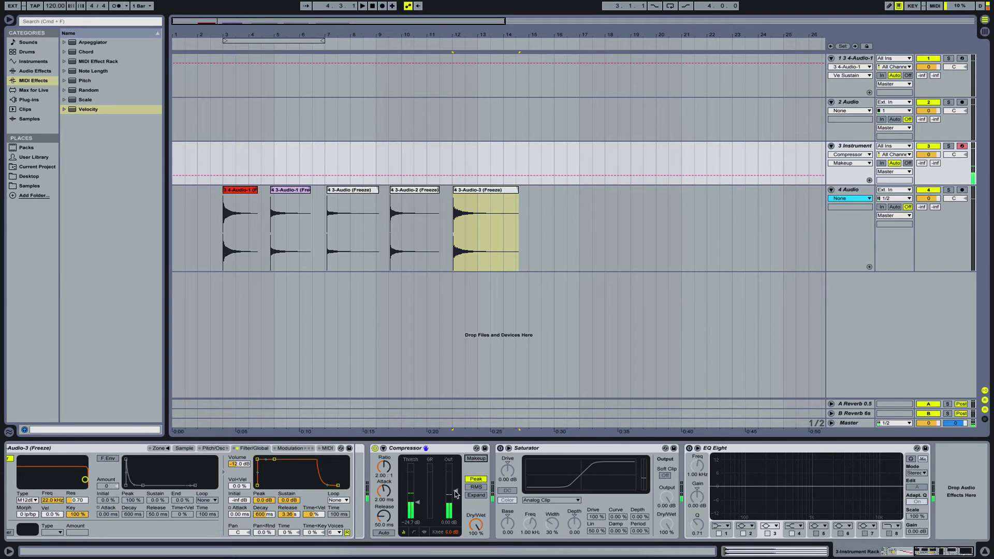
drag(455, 493, 418, 507)
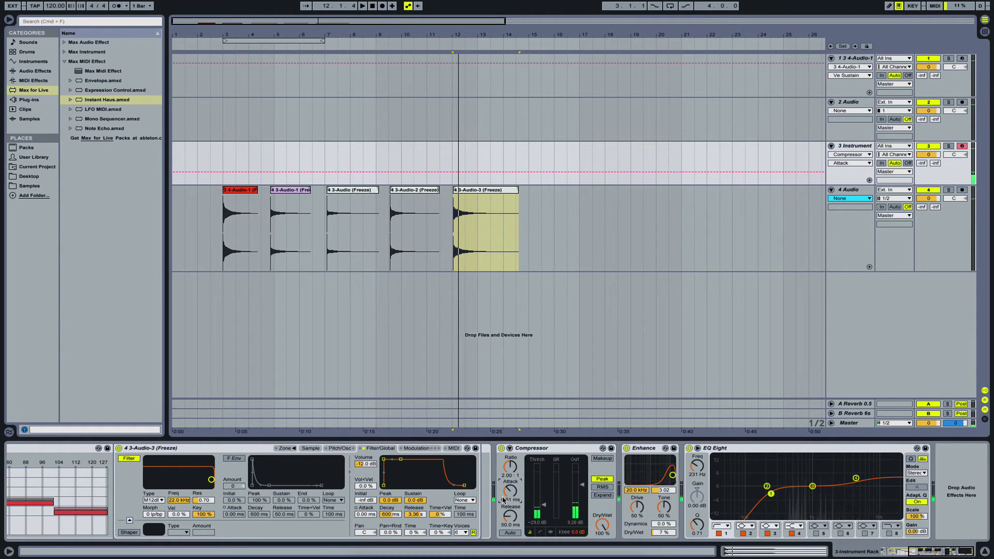
Step: Group the Velocity device and the Instrument Rack together into a new outer Instrument Rack
scroll(389, 479, left, 8)
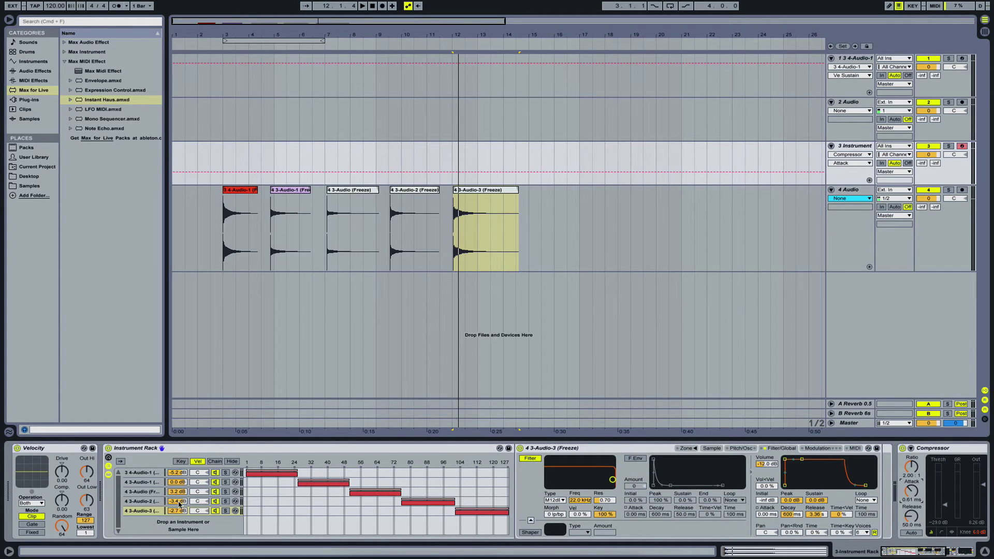
scroll(673, 472, right, 8)
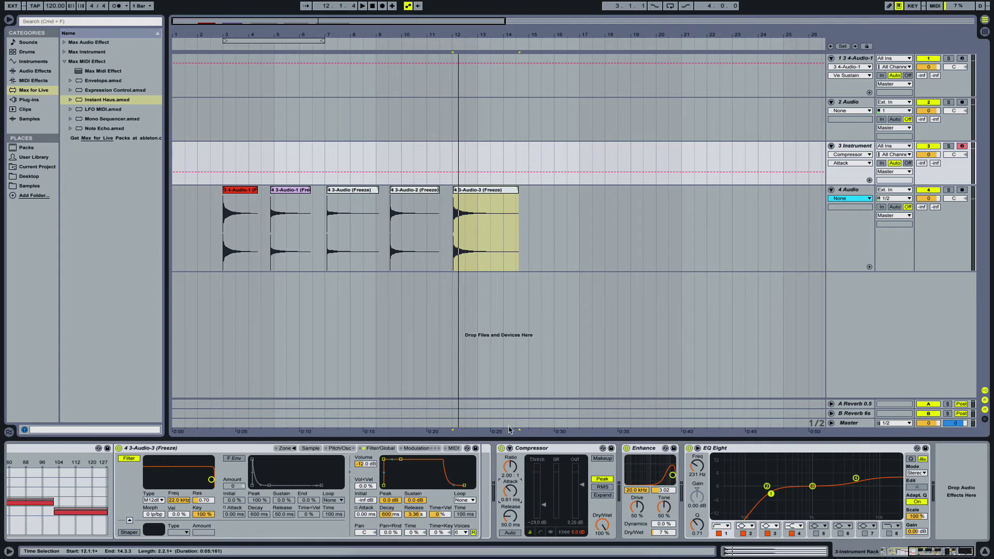
scroll(472, 477, left, 8)
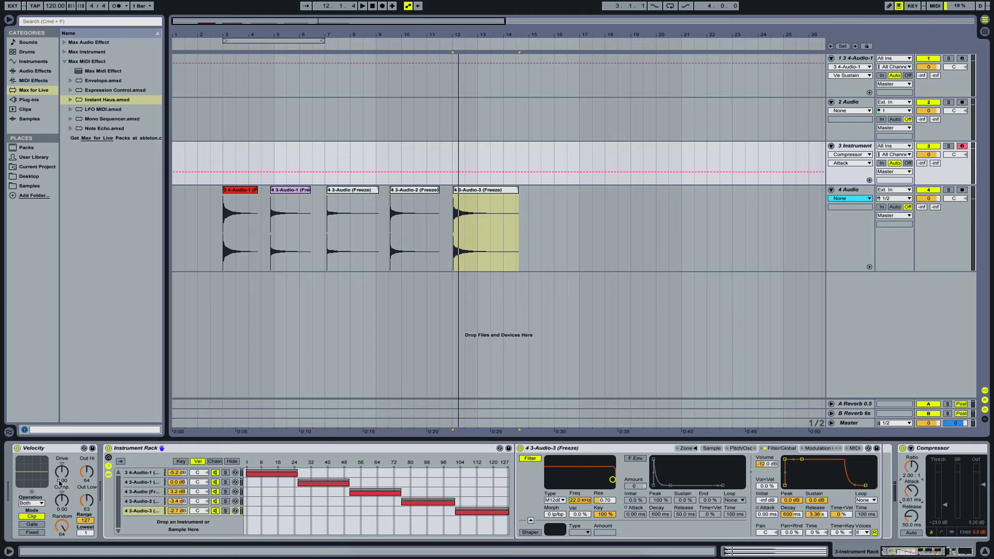
click(53, 456)
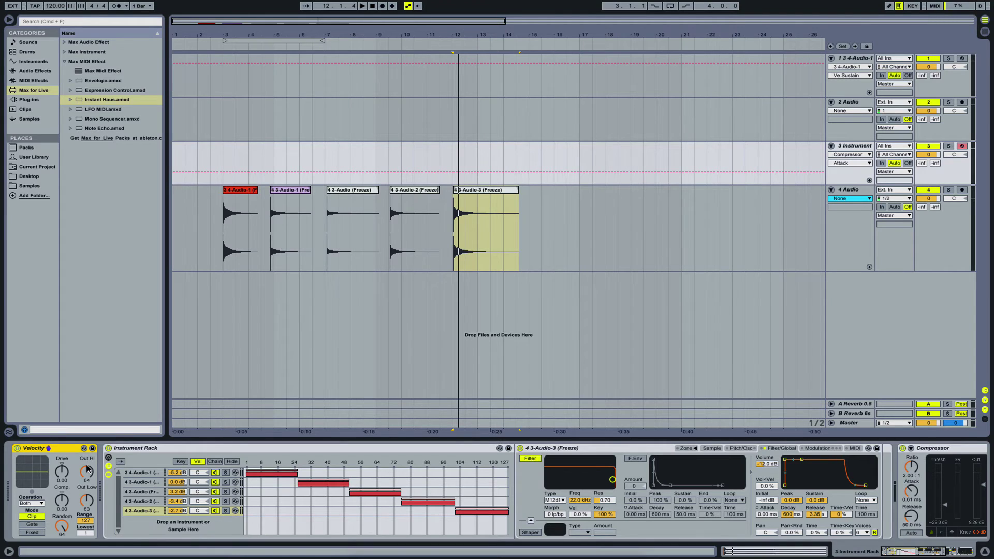
click(142, 450)
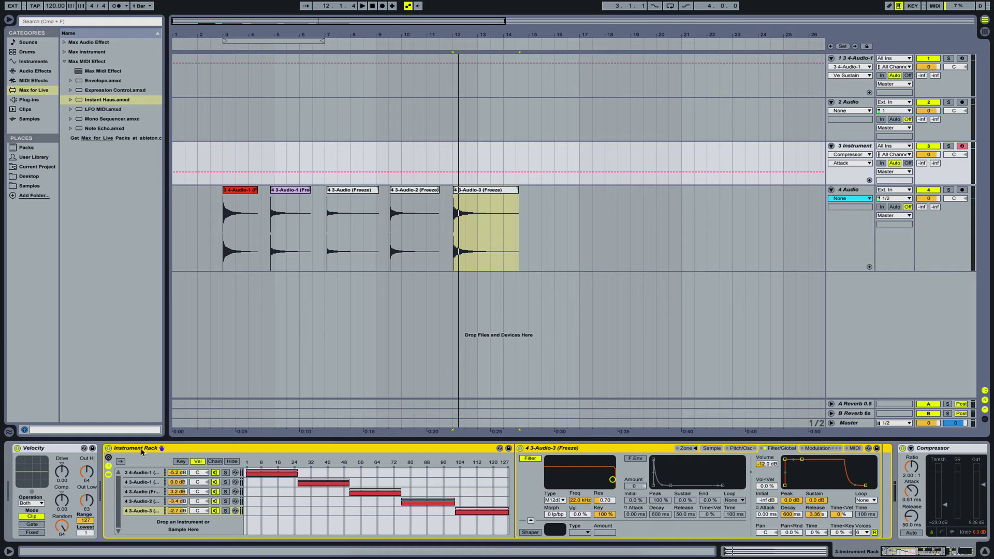
key(Left)
key(Right)
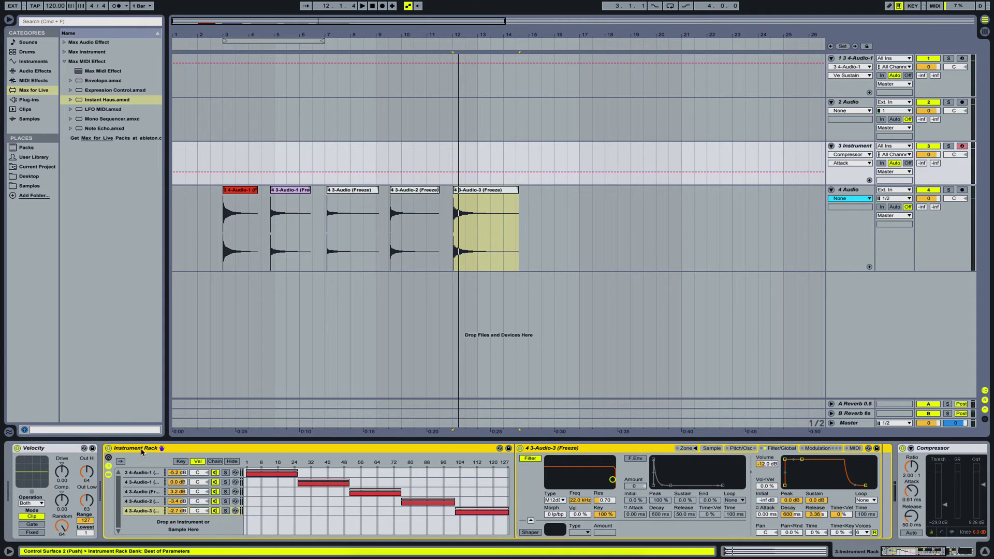
key(Left)
key(shift+Right)
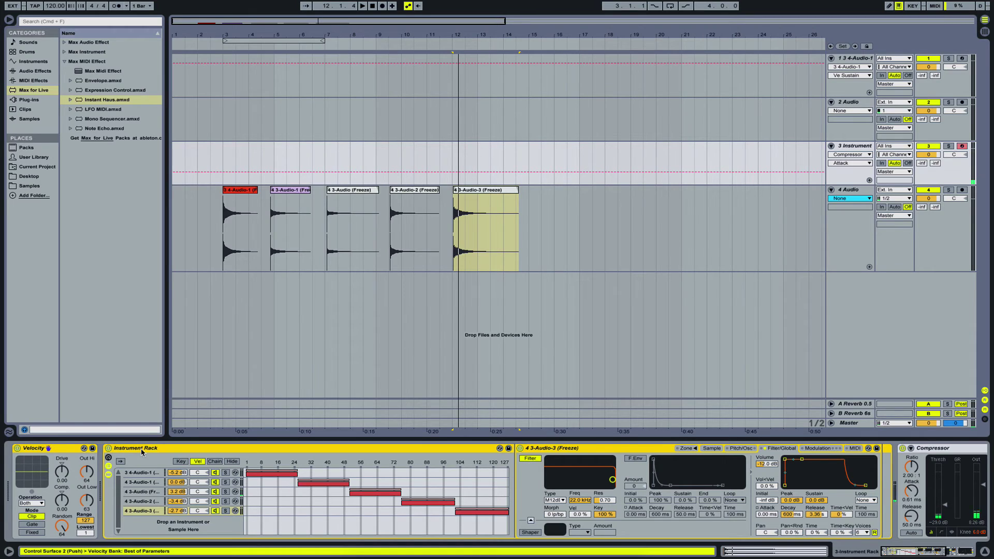
key(super+g)
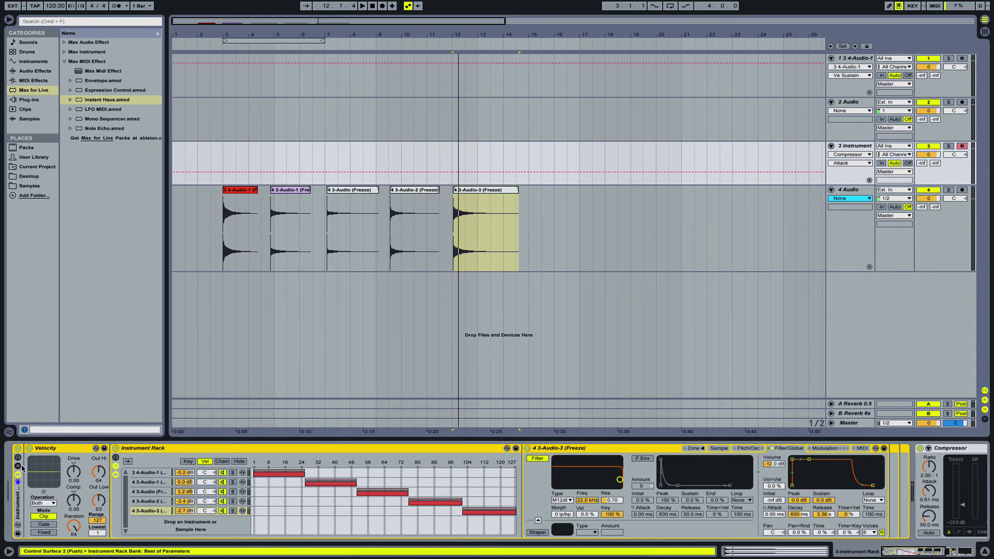
Step: Show the outer rack's chain list and duplicate its chain until there are eight identical chains
click(56, 474)
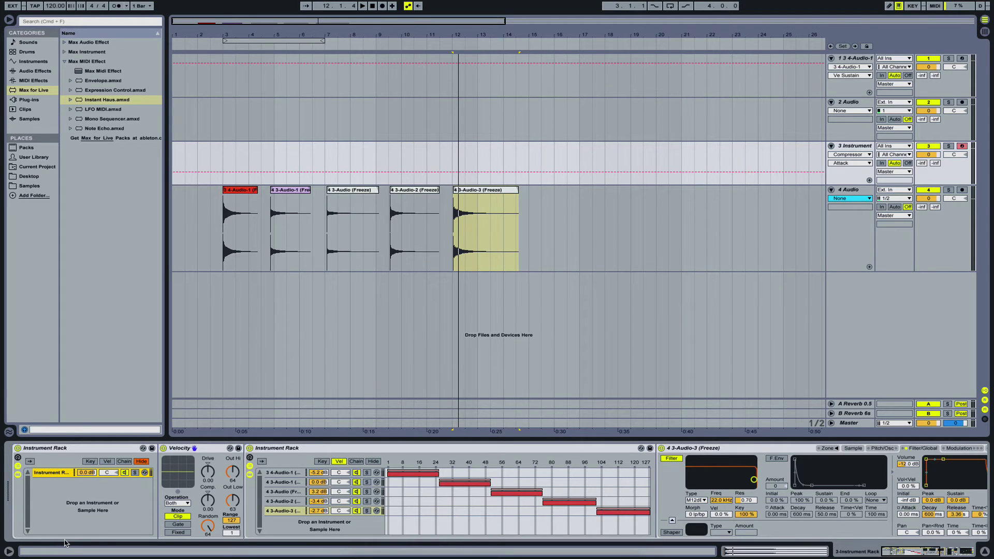
key(super+d)
key(super+d)
key(super+d)
key(super+d)
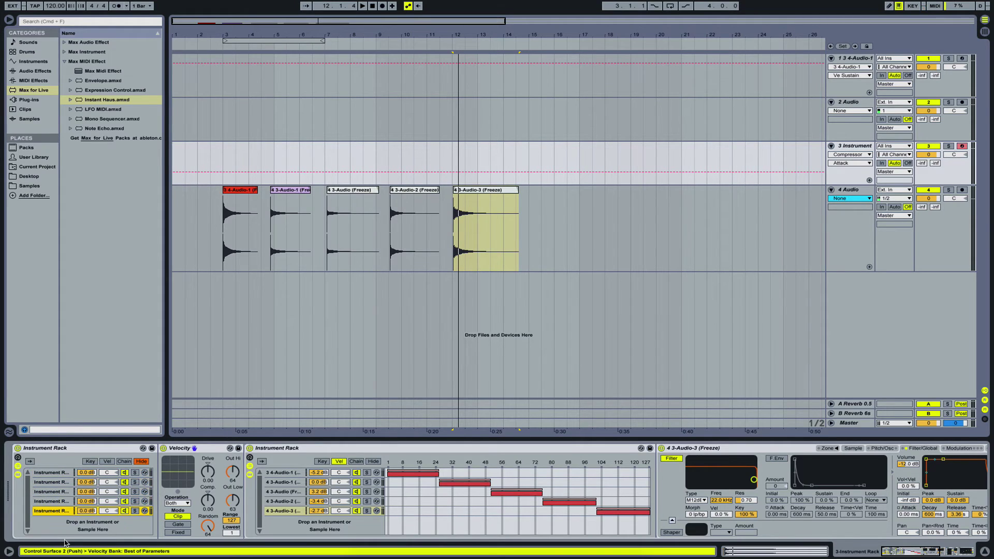
key(super+d)
key(super+d)
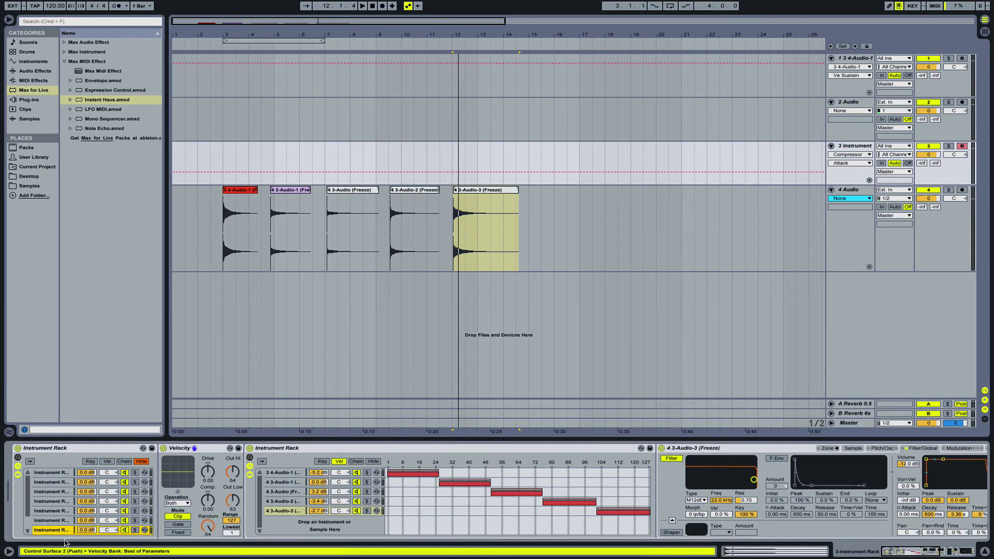
scroll(69, 492, right, 1)
scroll(69, 491, left, 1)
scroll(68, 492, down, 2)
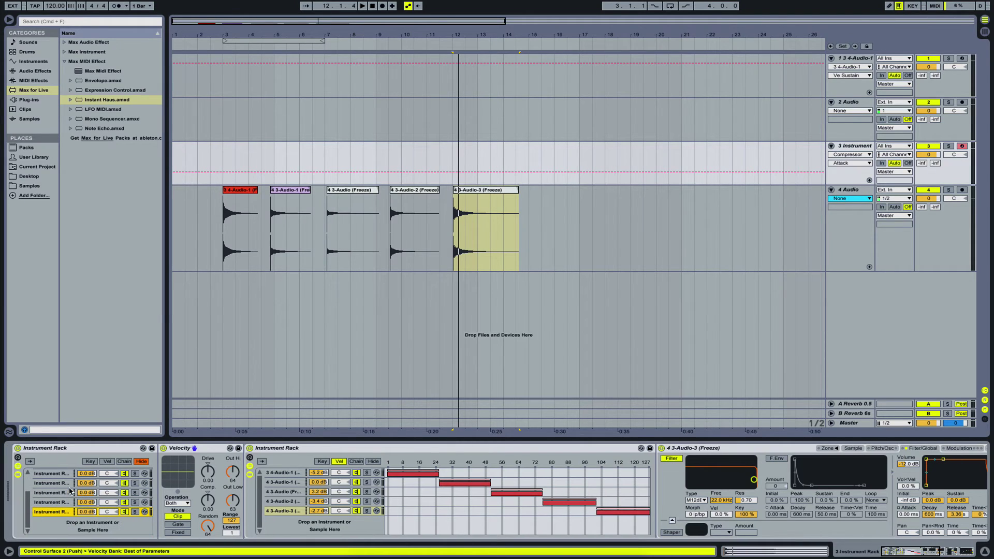
Step: Step through the outer rack's duplicated chains from first to last and back to review them
key(Home)
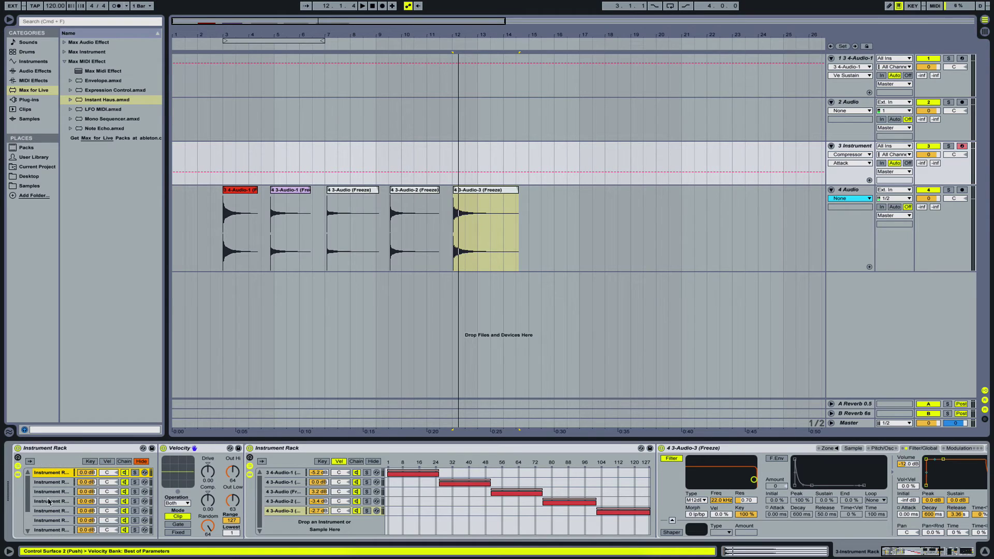
key(Down)
key(Up)
key(Down)
key(Down)
key(Down)
key(Down)
key(Down)
key(Down)
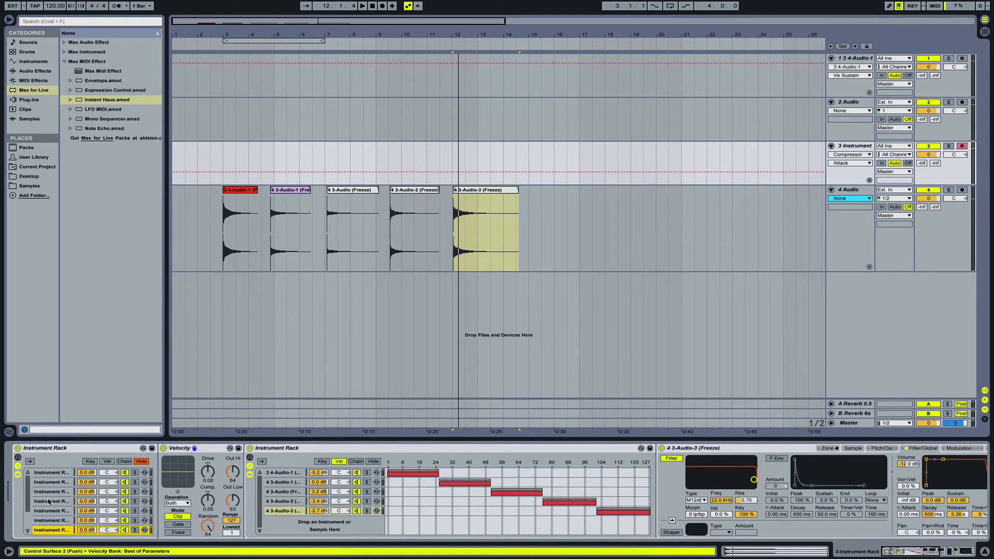
key(Down)
key(Up)
key(Down)
key(Up)
key(Up)
key(Up)
key(Up)
key(Up)
key(Up)
key(Up)
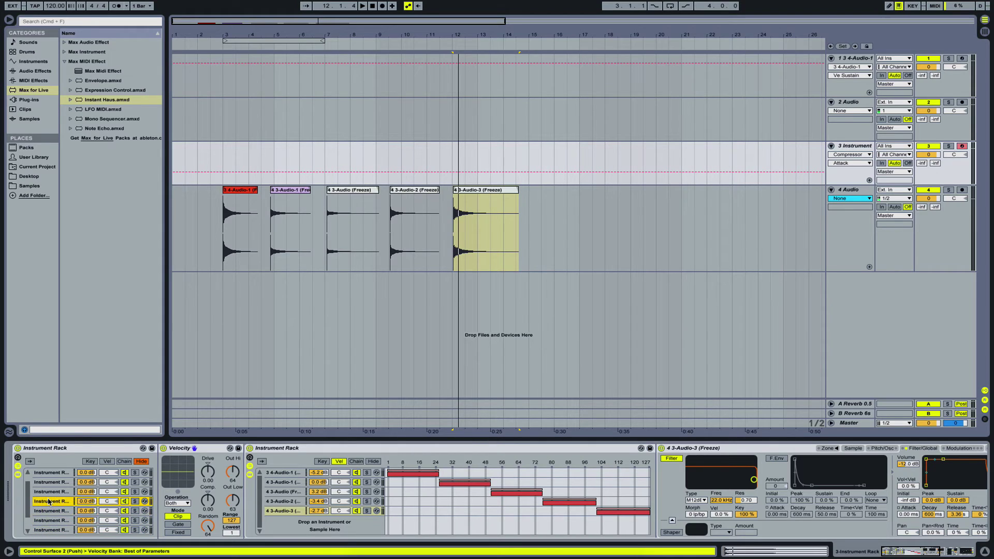
key(Up)
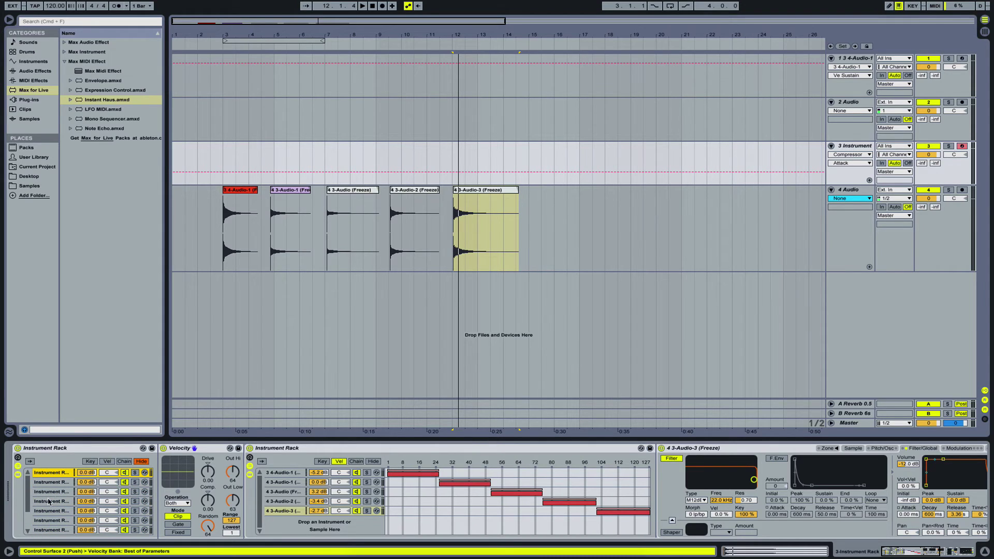
Step: Set the volumes of the outer rack's first three chains to -8, -7 and -6 dB respectively
click(87, 473)
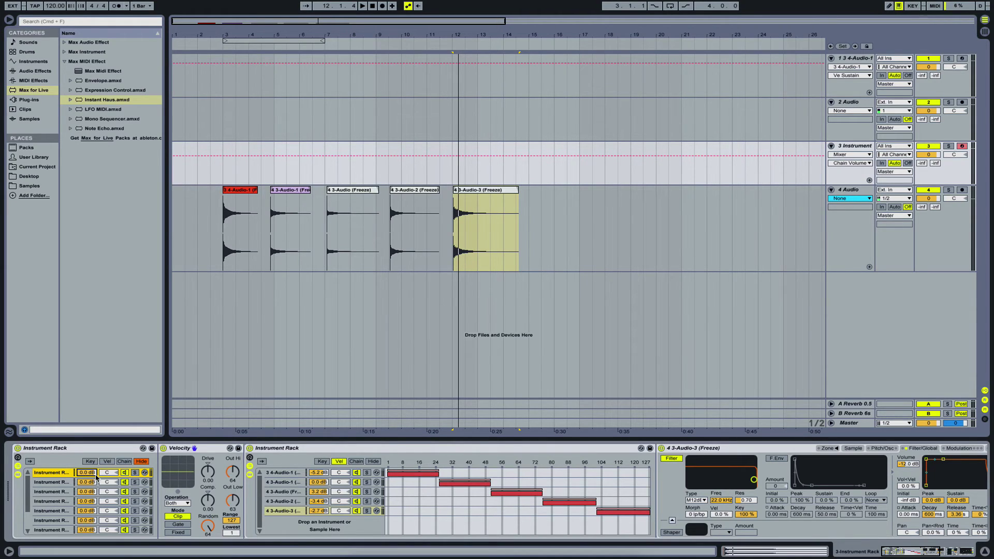
scroll(96, 475, down, 5)
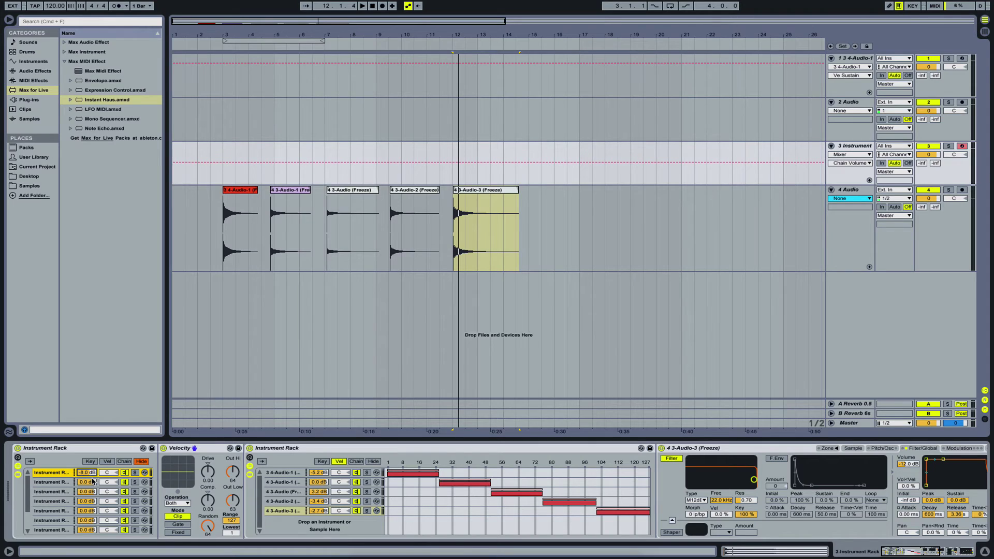
click(94, 481)
text(-7)
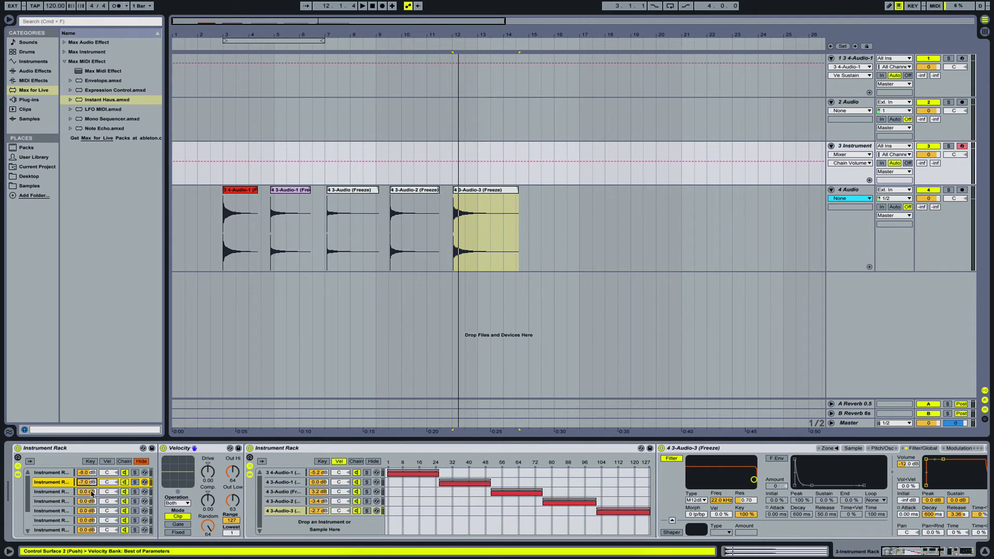
click(87, 492)
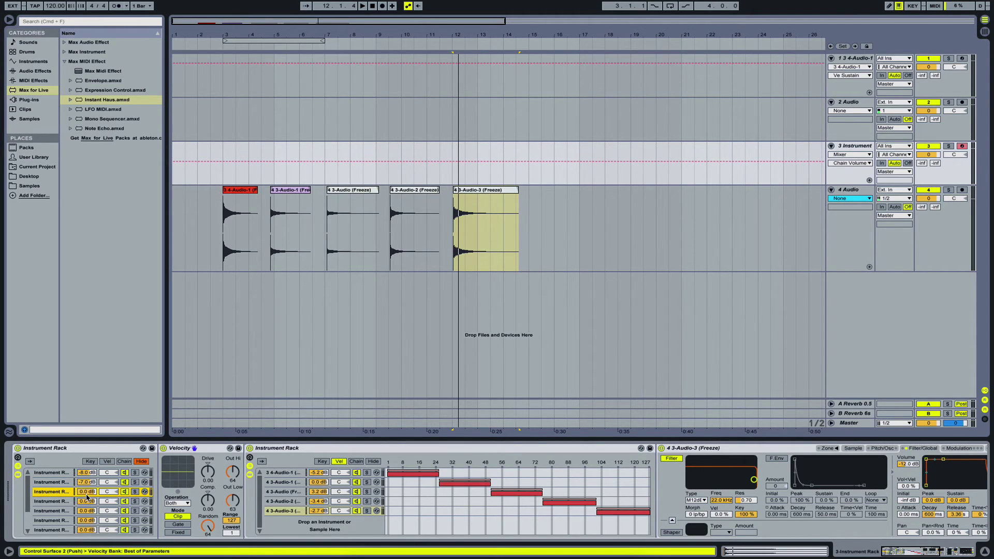
text(-6)
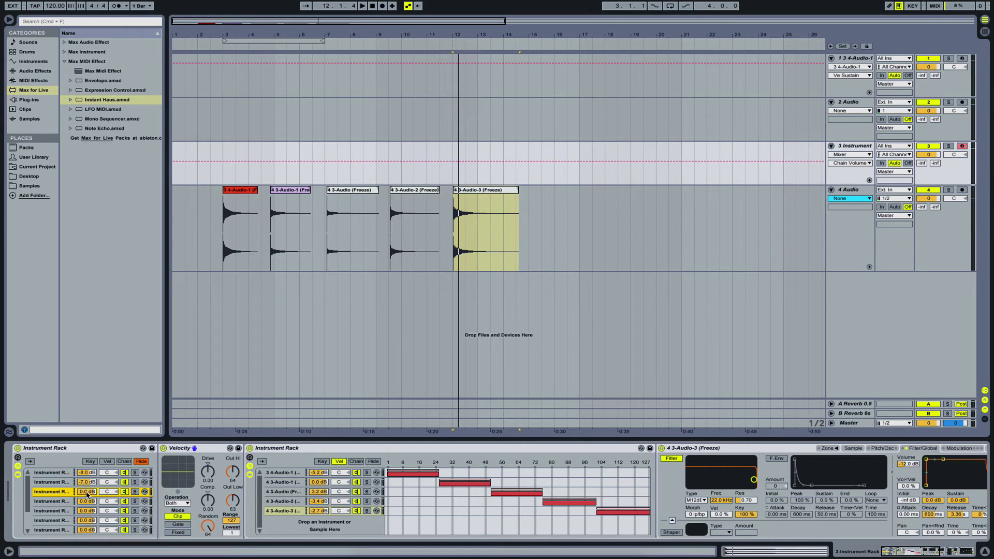
key(Return)
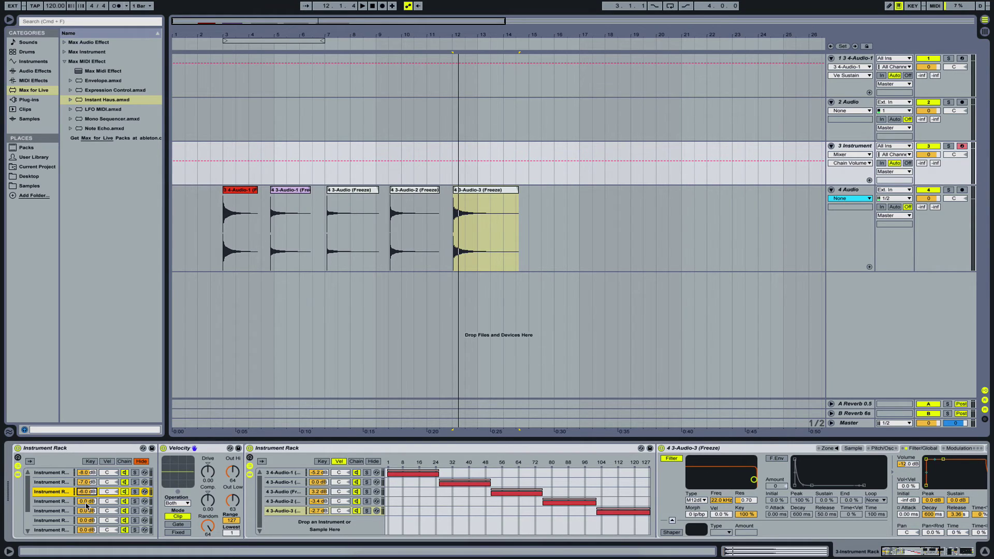
Step: Set the volumes of the outer rack's fourth, fifth and sixth chains to -5, -4 and -3 dB
click(87, 502)
text(-)
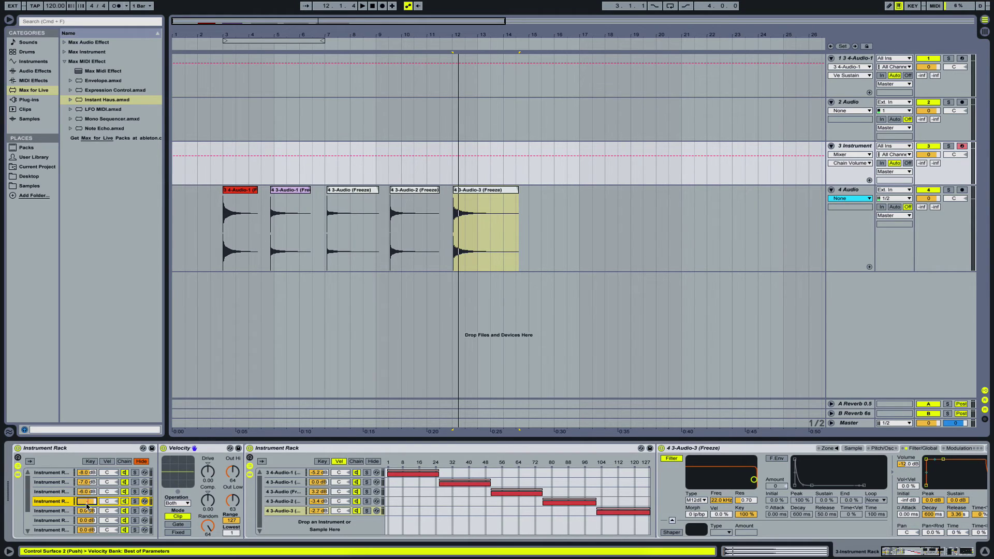
text(5.0 dB)
click(86, 510)
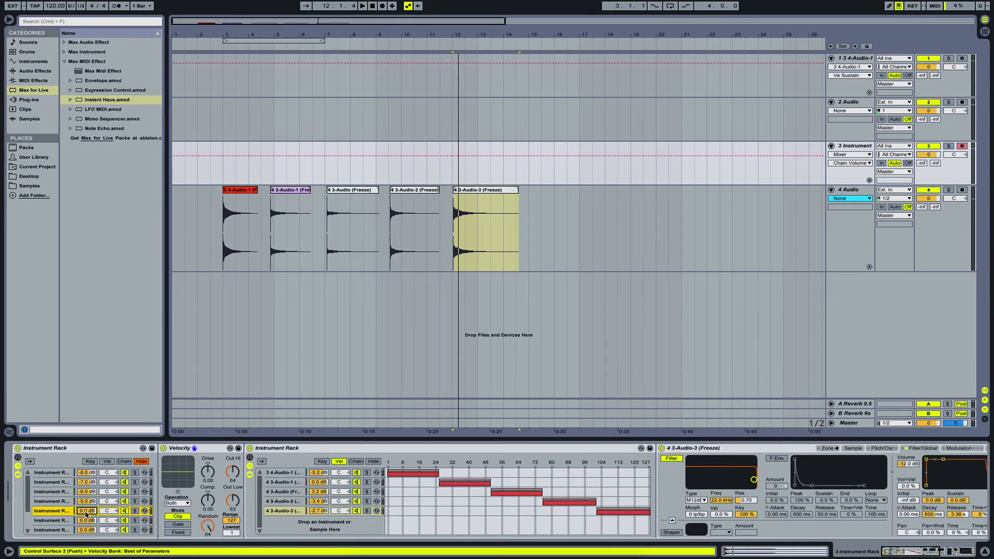
text(-4)
click(87, 520)
text(-3)
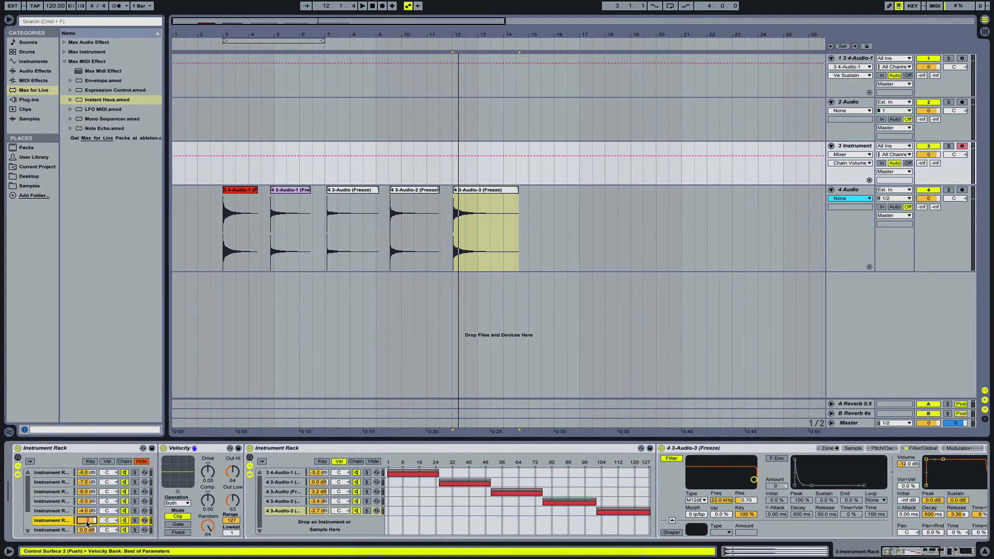
Step: Set the volumes of the outer rack's seventh and eighth chains to -2 and -1 dB
scroll(87, 524, down, 3)
click(87, 503)
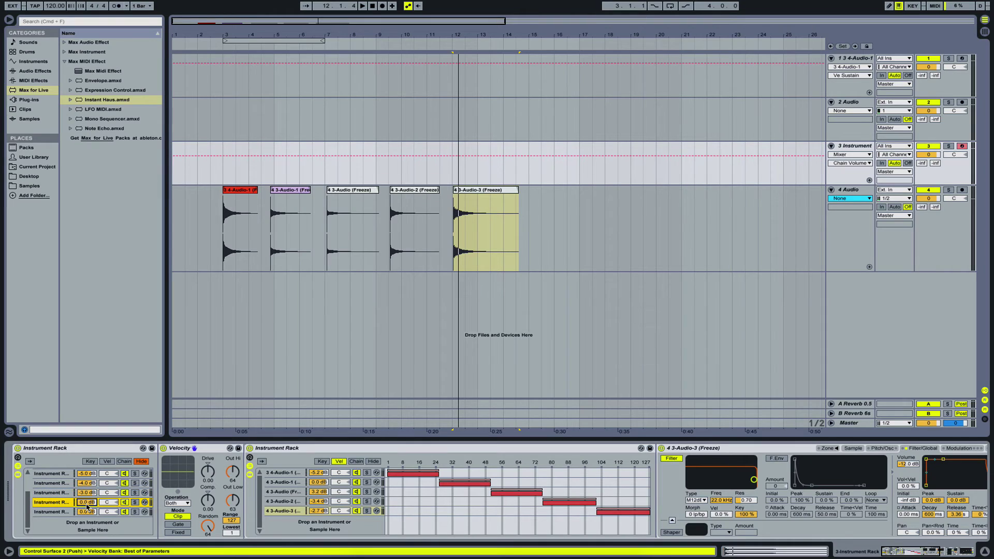
text(-2)
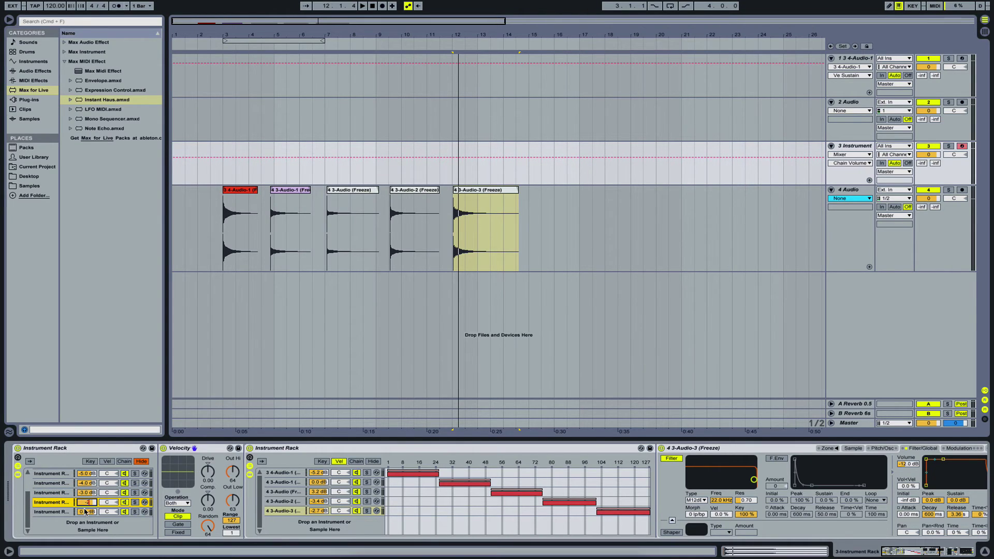
click(87, 511)
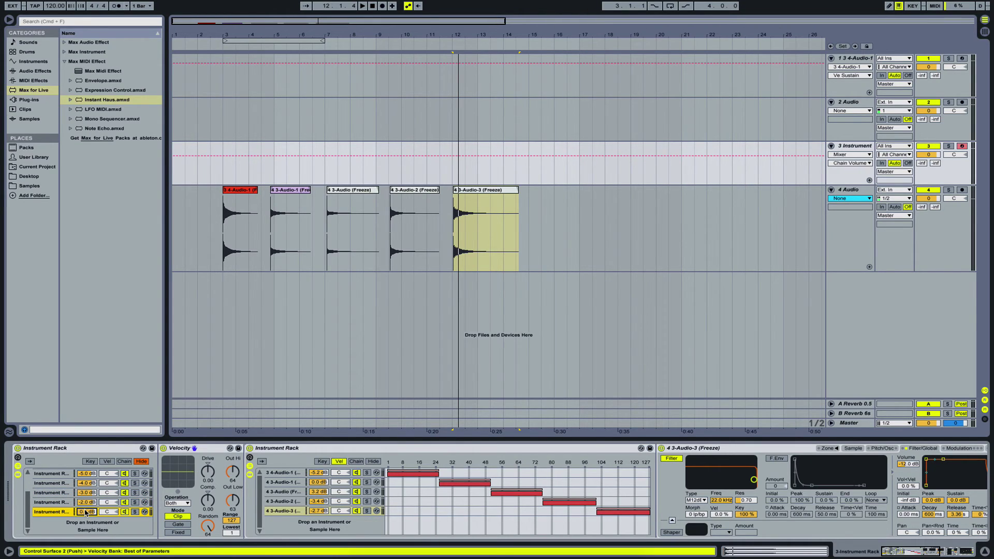
text(-1)
key(Return)
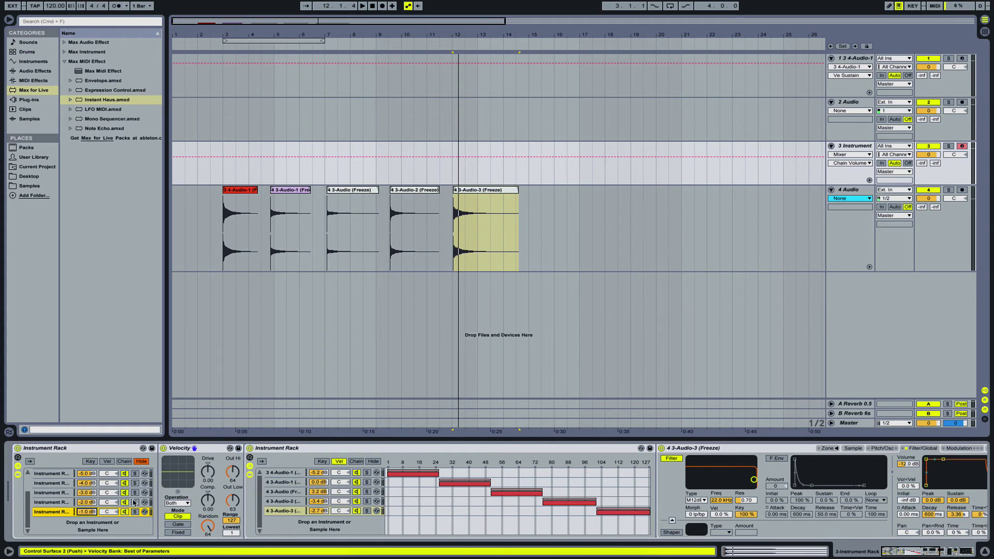
Step: Show the outer rack's velocity zones, select all eight chains and distribute their ranges equally across velocities 1 to 127
click(106, 461)
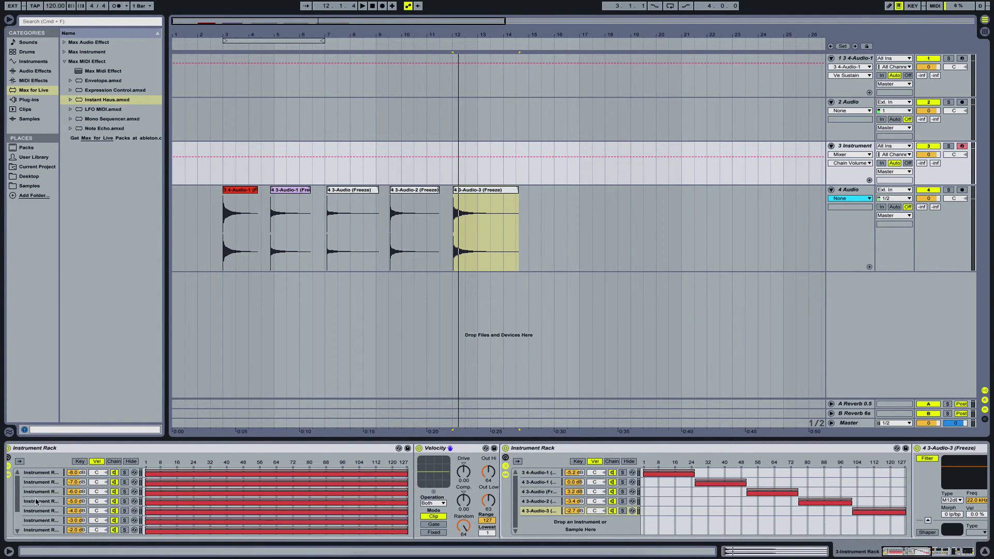
click(47, 476)
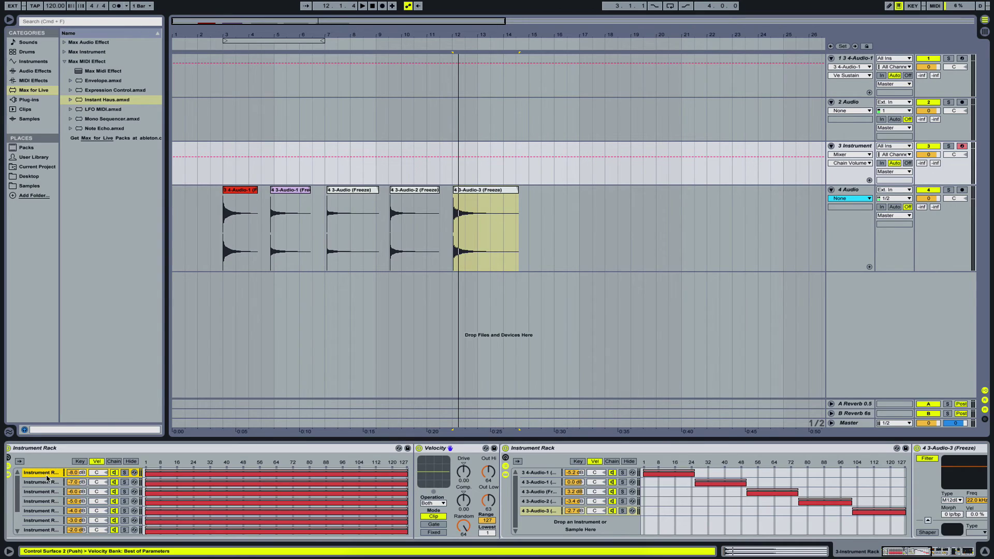
key(shift+Down)
key(shift+Down)
key(shift+Down)
key(shift+Down)
key(shift+Down)
key(shift+Down)
key(shift+Down)
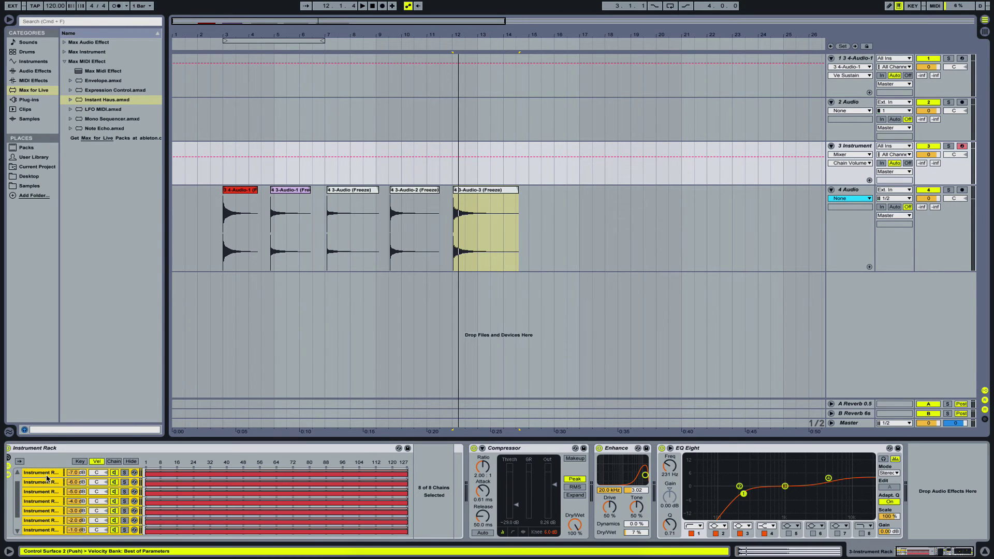
right_click(206, 489)
click(225, 502)
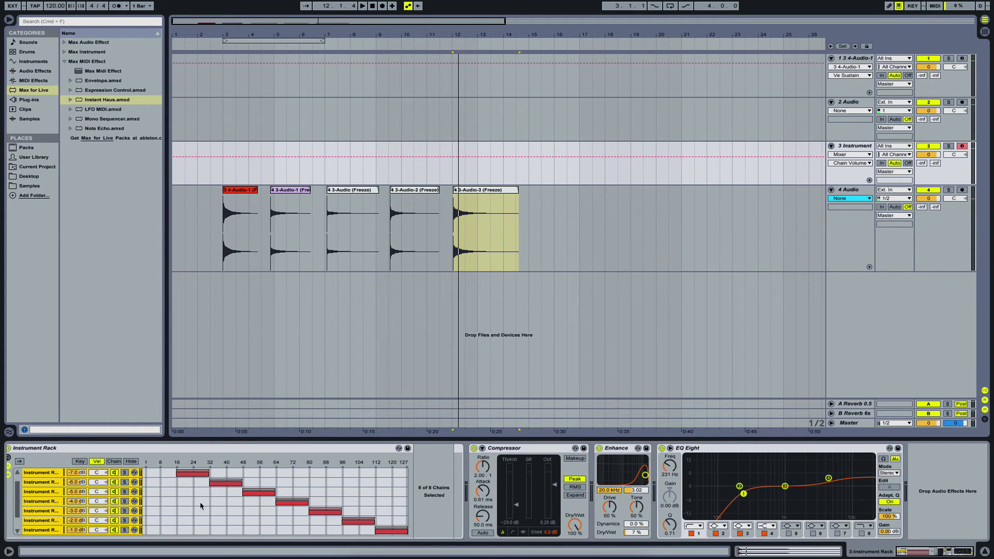
scroll(200, 502, up, 1)
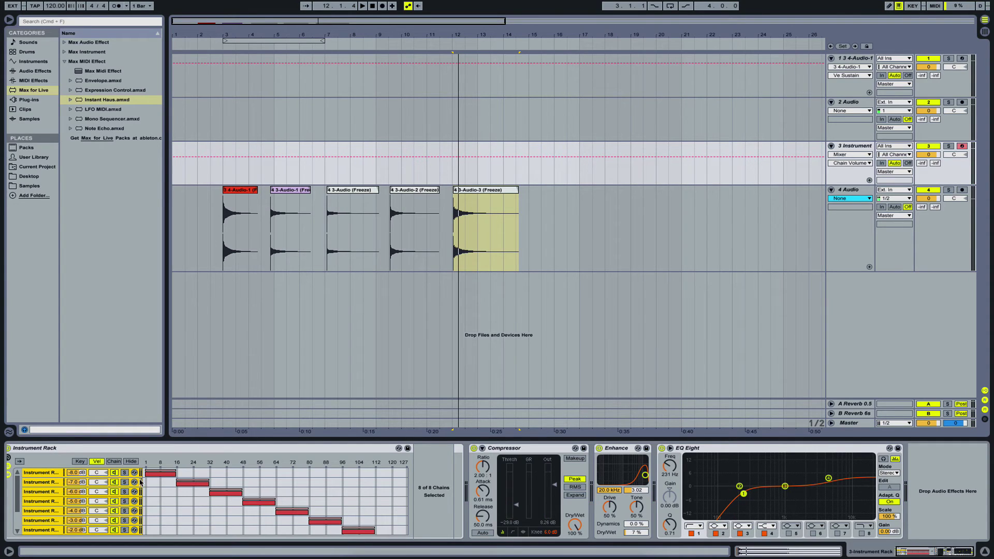
Step: Review the outer rack's chains from first to last, comparing each velocity zone with its chain volume
click(38, 485)
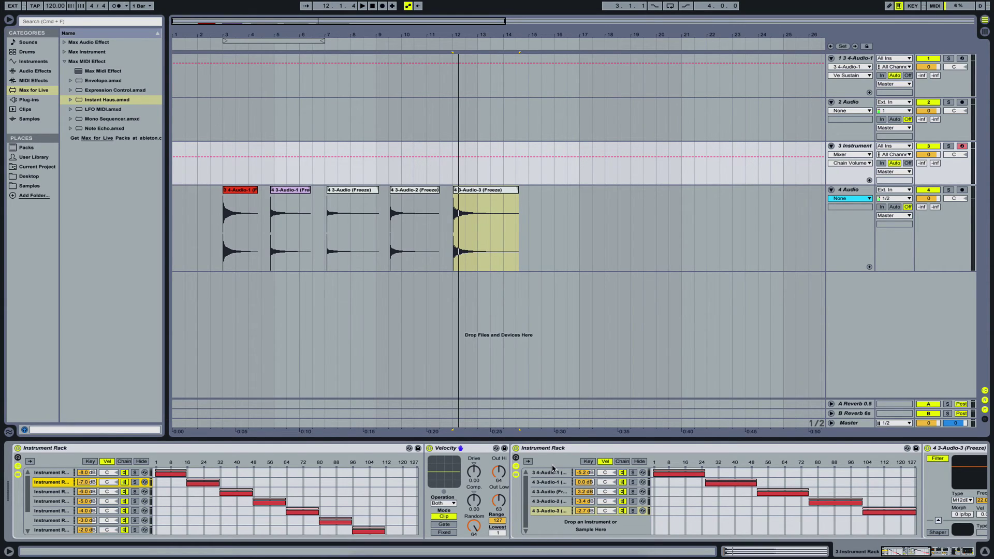
scroll(41, 496, down, 3)
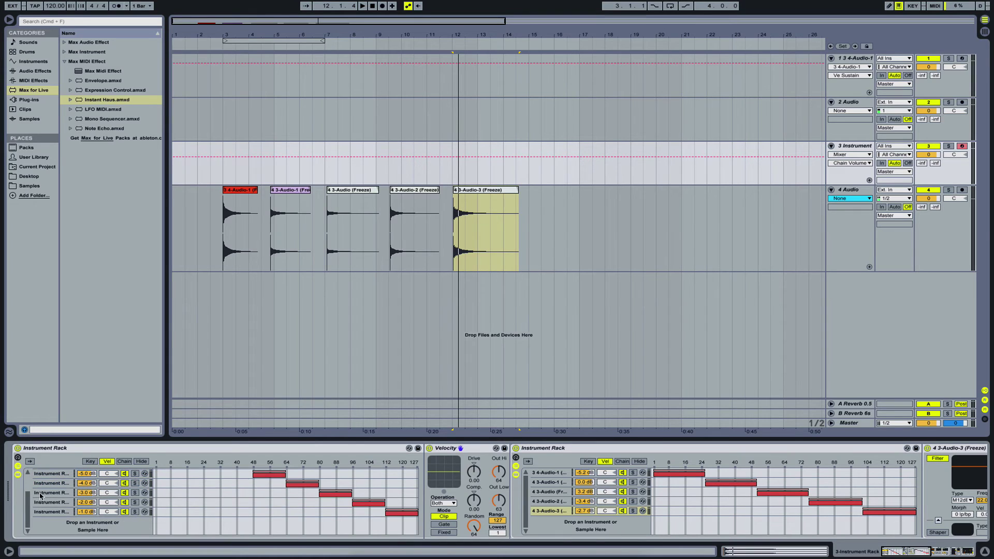
scroll(55, 491, up, 3)
scroll(55, 492, right, 1)
scroll(41, 491, down, 3)
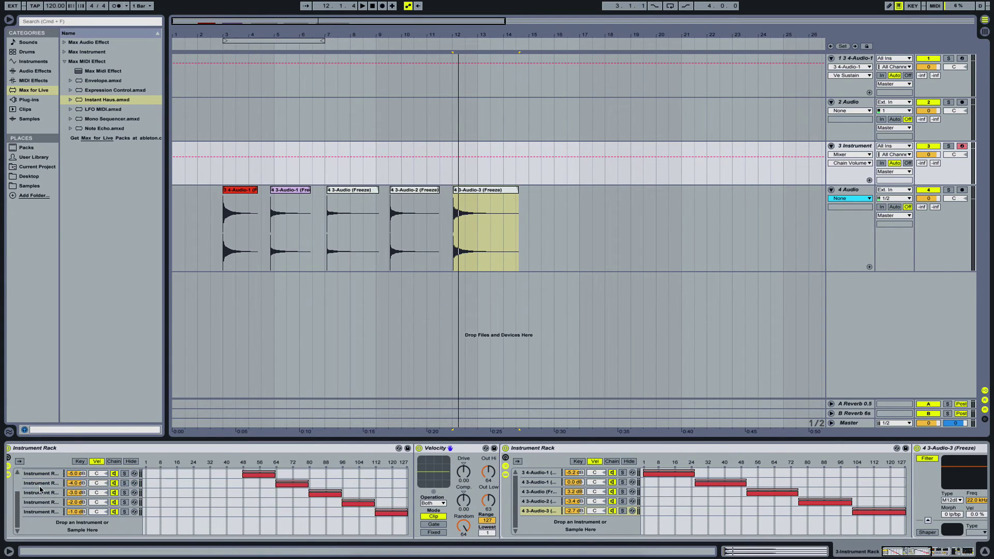
scroll(41, 490, up, 3)
scroll(33, 473, down, 3)
scroll(33, 473, left, 1)
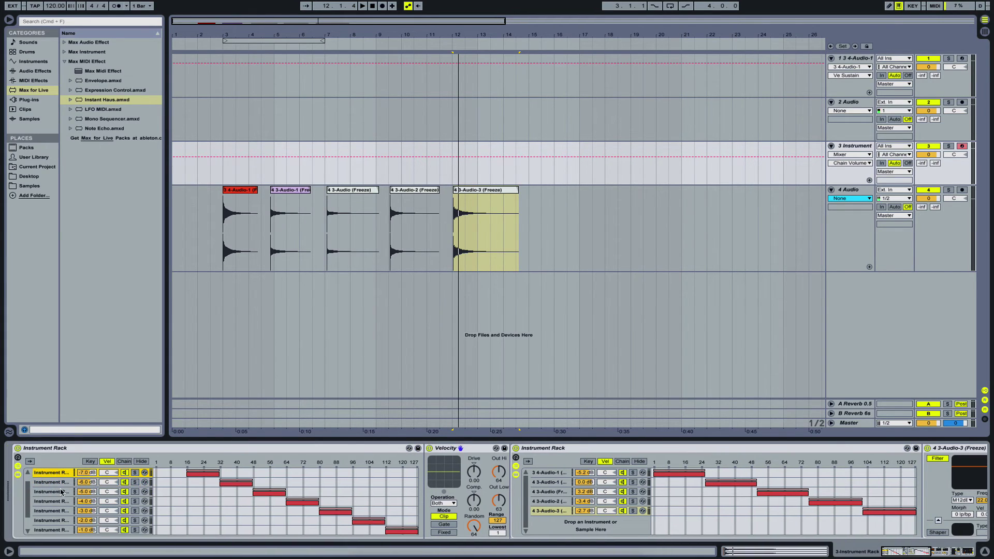
scroll(61, 490, up, 3)
scroll(243, 503, down, 3)
scroll(244, 504, up, 3)
scroll(244, 503, right, 1)
scroll(50, 479, left, 1)
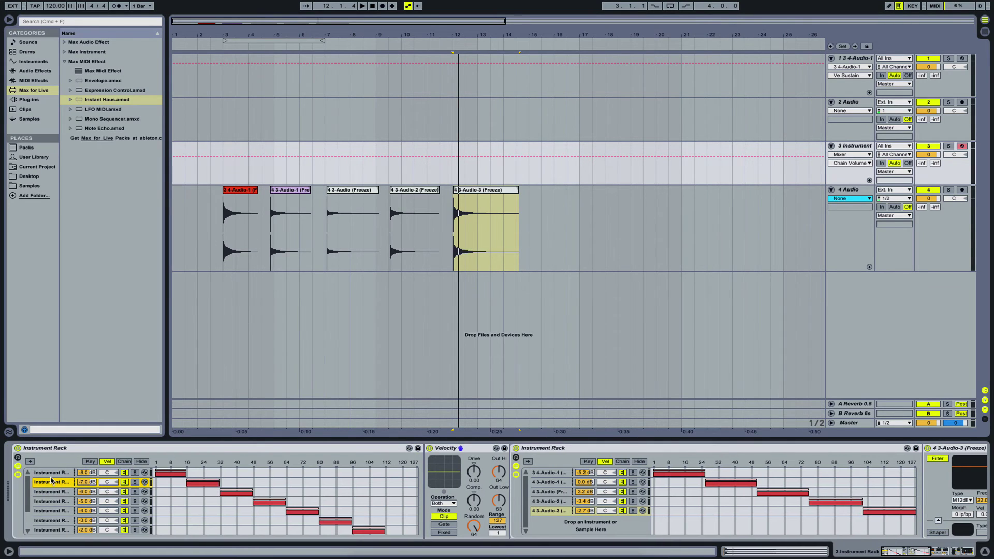
Step: Examine the nested rack's sample chains and devices, and review the outer rack's velocity zones starting from the first chain
scroll(50, 479, right, 15)
scroll(51, 479, left, 9)
scroll(50, 476, left, 6)
scroll(51, 478, down, 3)
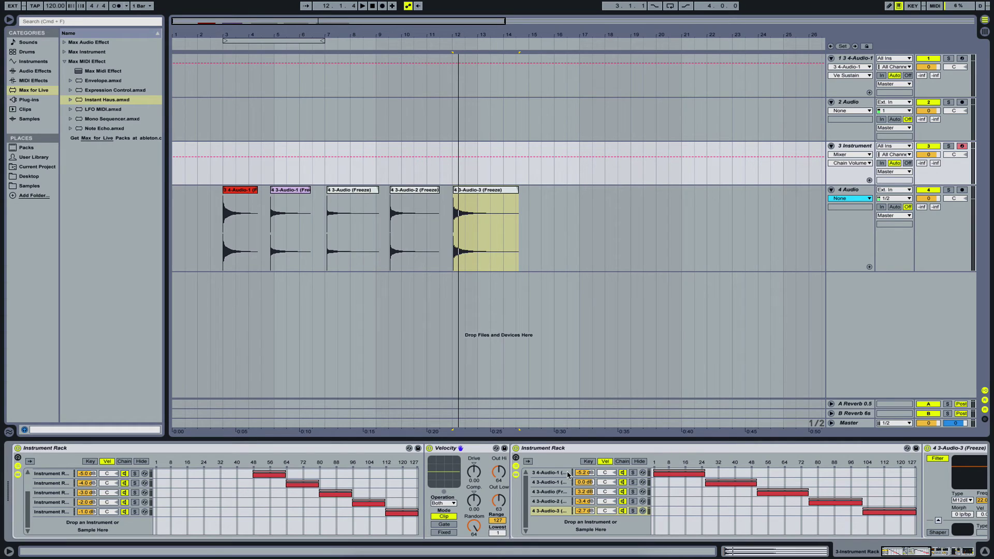
scroll(545, 517, right, 10)
scroll(545, 517, left, 8)
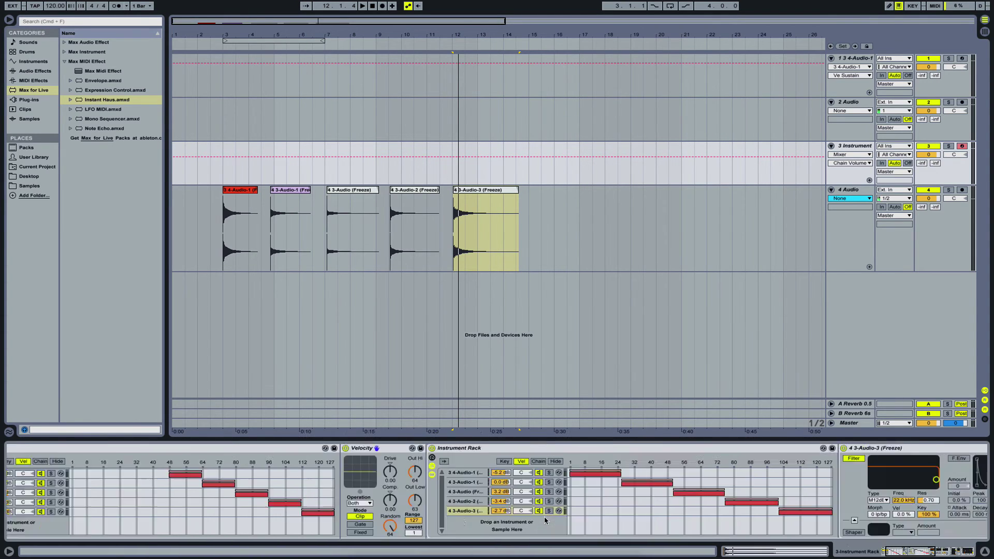
scroll(545, 516, left, 2)
scroll(42, 491, up, 3)
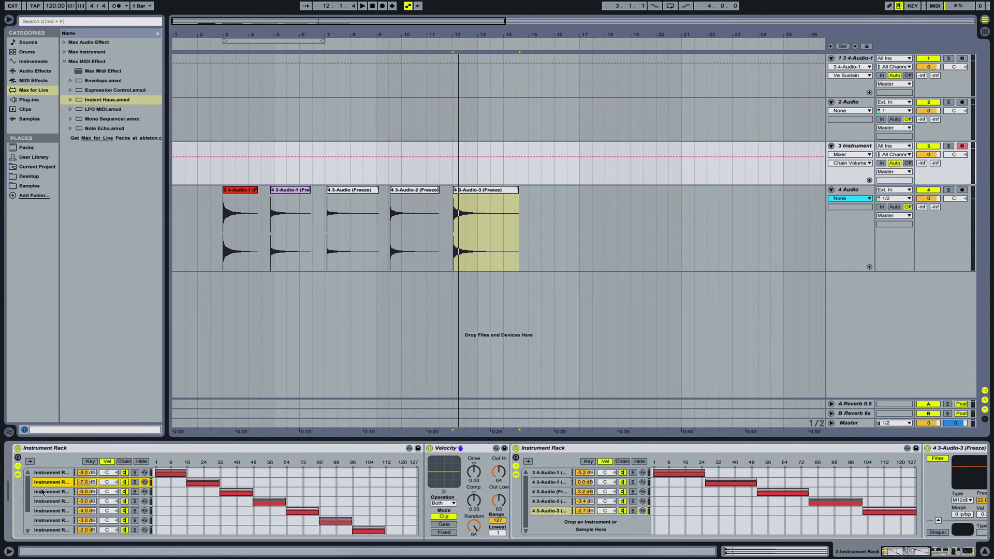
click(49, 473)
scroll(53, 507, down, 1)
scroll(53, 510, up, 1)
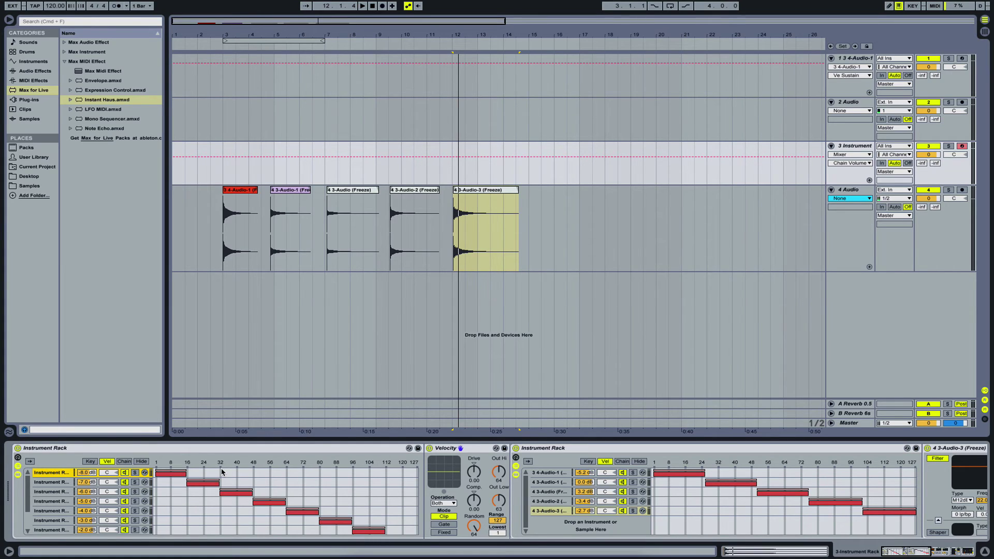
scroll(50, 509, down, 3)
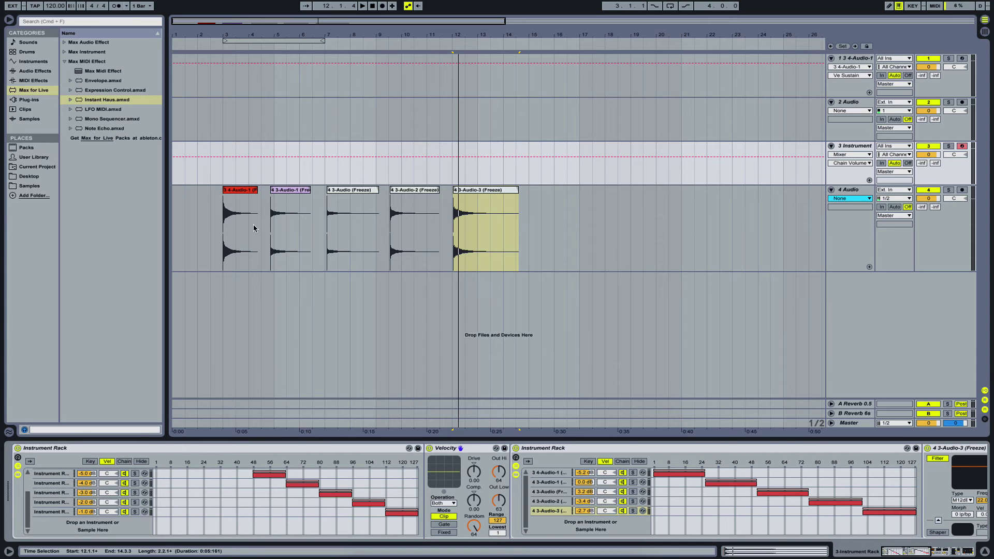
Step: Audition the first, third and last audio clips on the 4 Audio track
click(224, 224)
key(space)
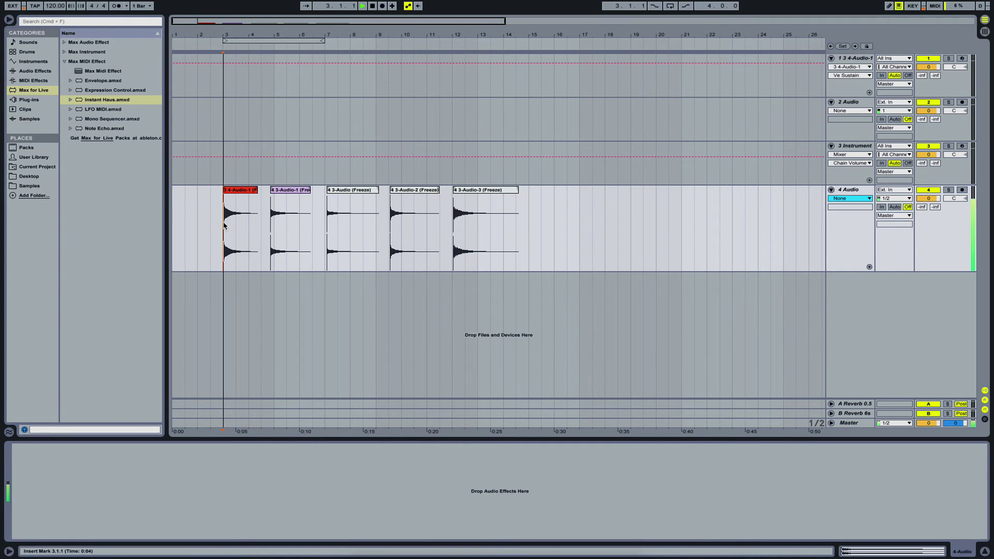
click(328, 213)
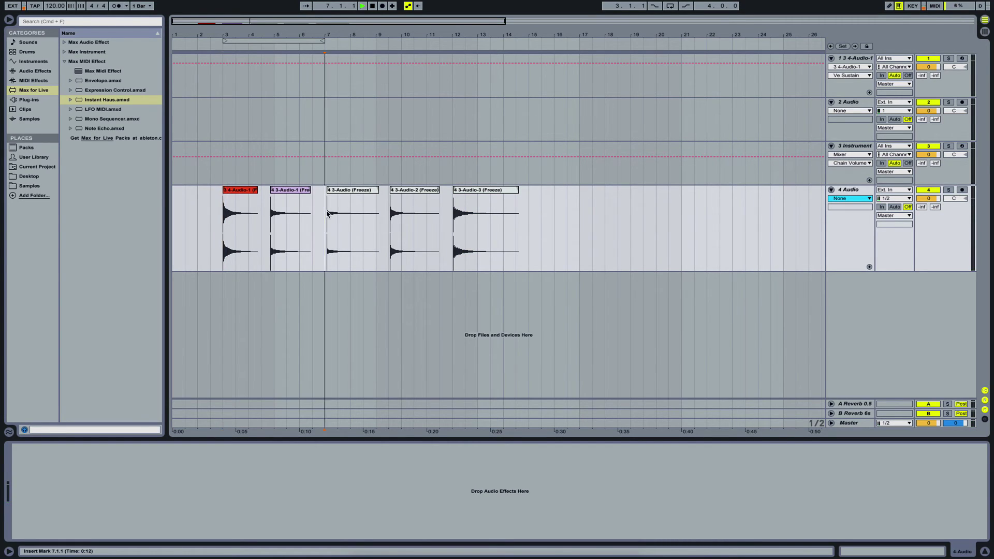
key(space)
click(461, 192)
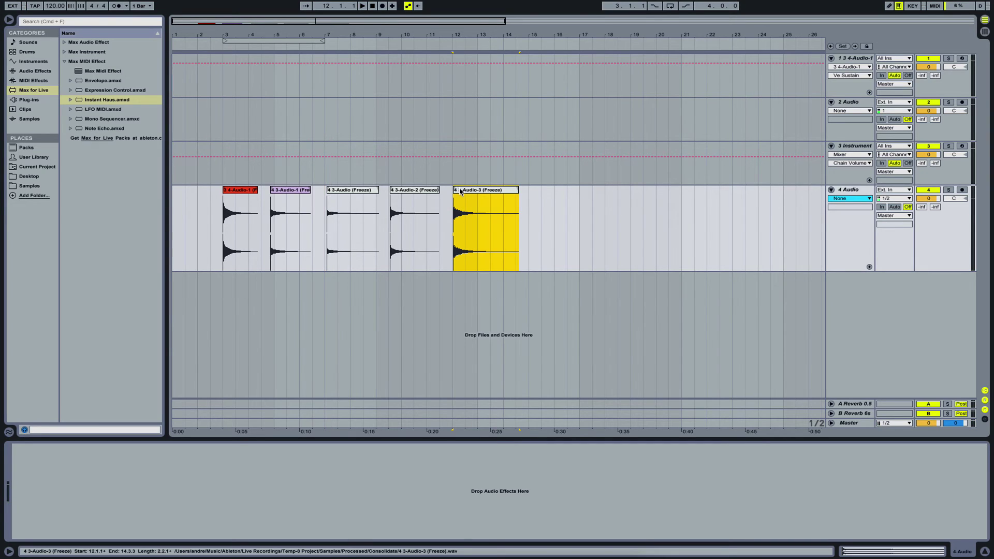
key(space)
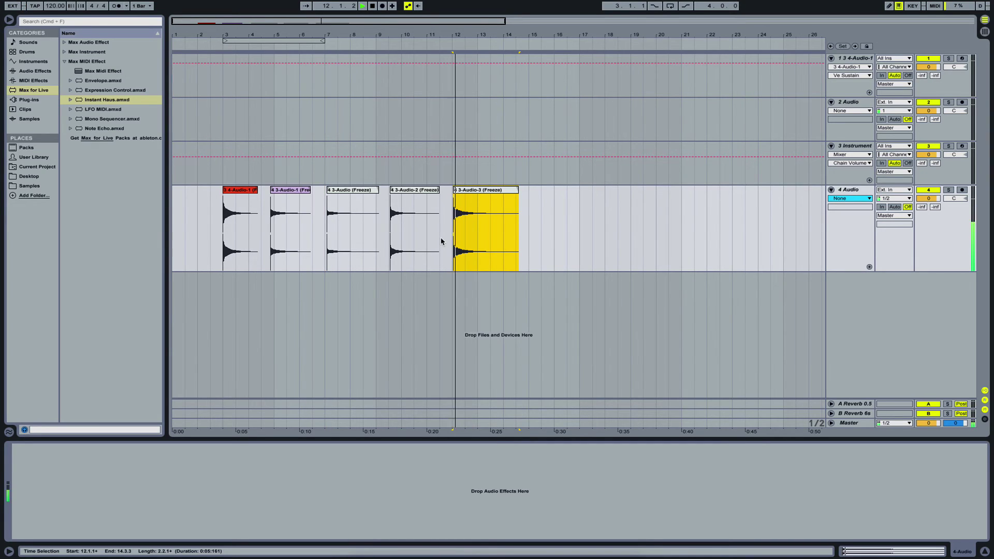
key(space)
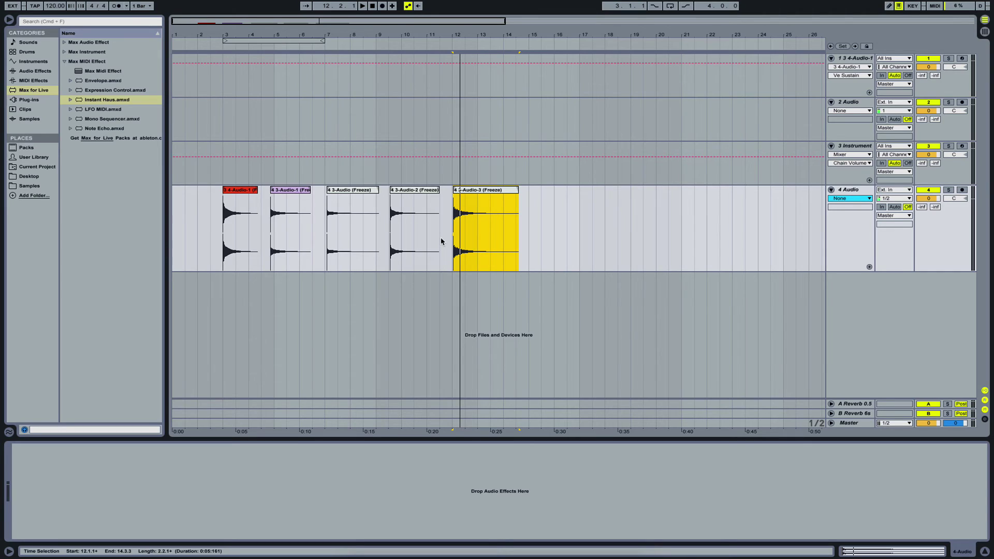
Step: Play the 4 3-Audio (Freeze) clip and the 4 3-Audio-3 (Freeze) clip in turn to compare their sound
click(328, 226)
click(337, 190)
key(space)
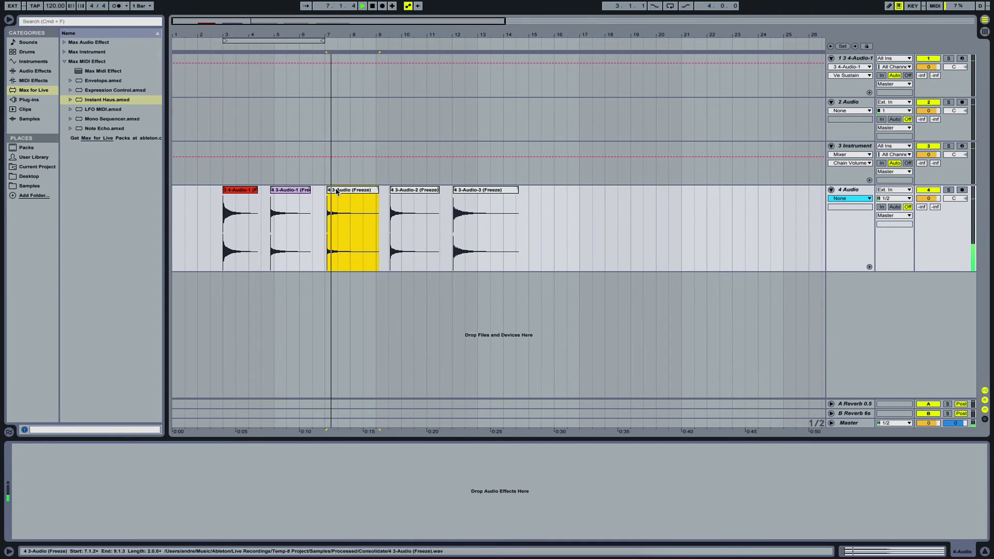
key(space)
click(471, 190)
key(space)
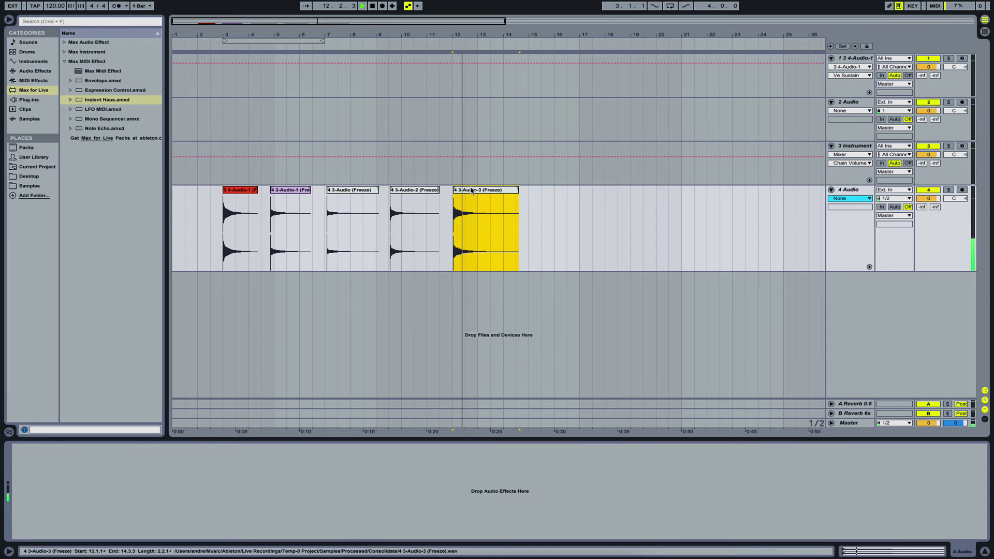
key(space)
Step: View the devices on tracks 1 and 4, and return to the 3 Instrument track to check its outer rack's velocity zones
click(866, 59)
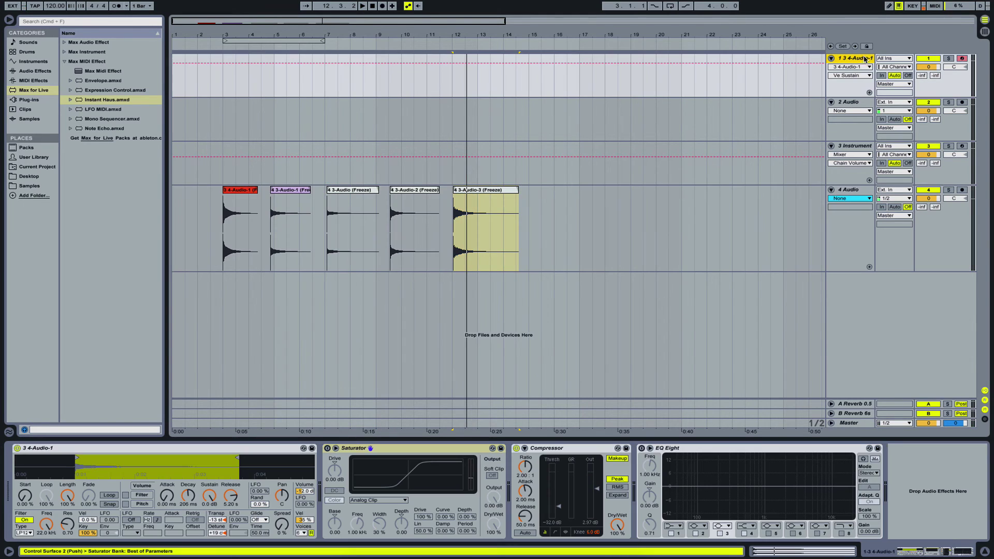
click(861, 190)
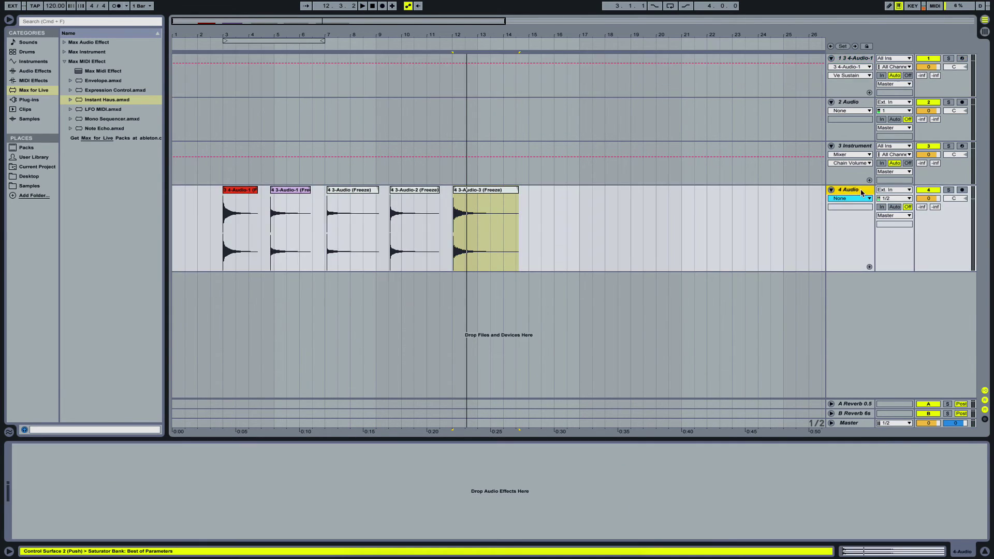
click(855, 146)
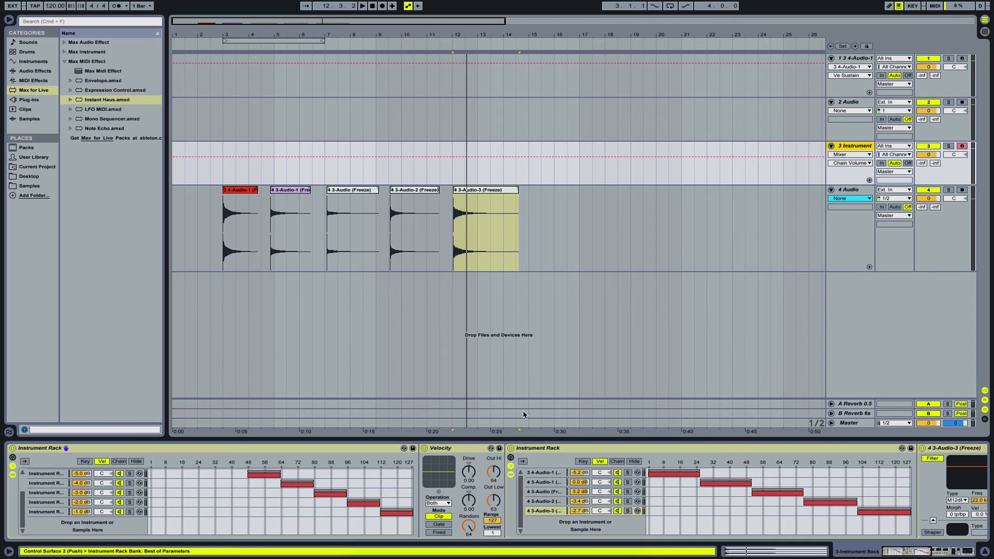
scroll(232, 477, up, 3)
scroll(231, 478, down, 2)
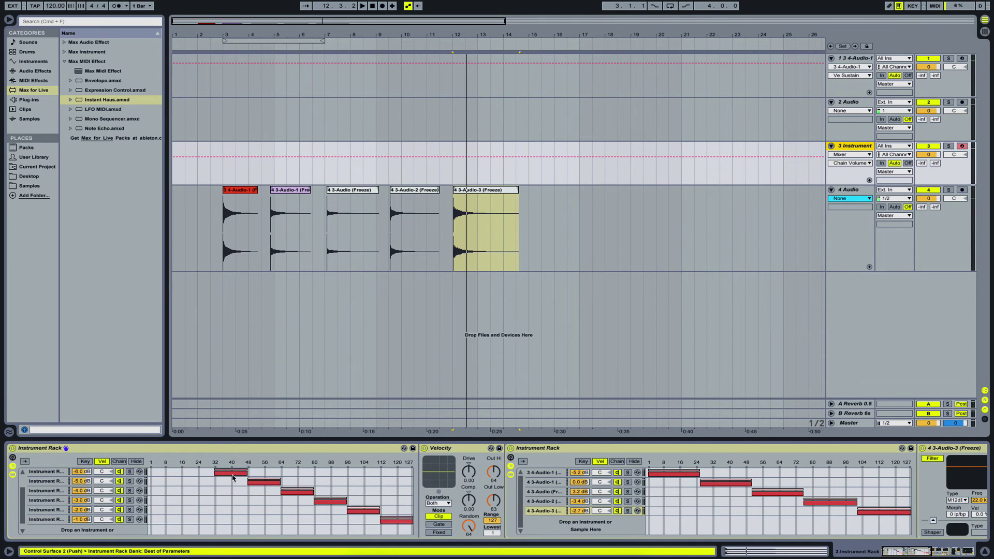
scroll(232, 474, up, 2)
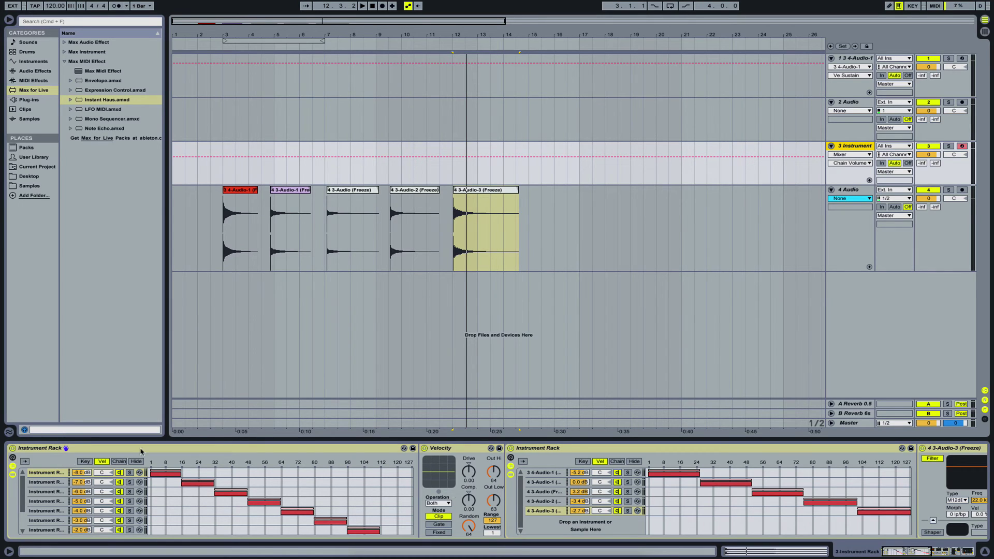
Step: Inspect the nested Instrument Rack, the outer rack's chain list and the Compressor, Enhance and EQ Eight effects following them
click(552, 449)
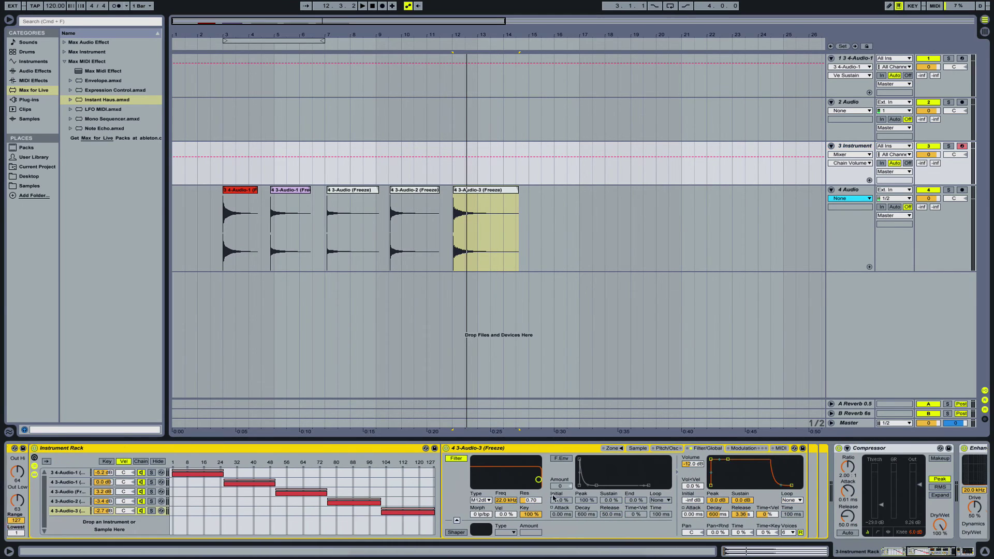
scroll(186, 459, left, 5)
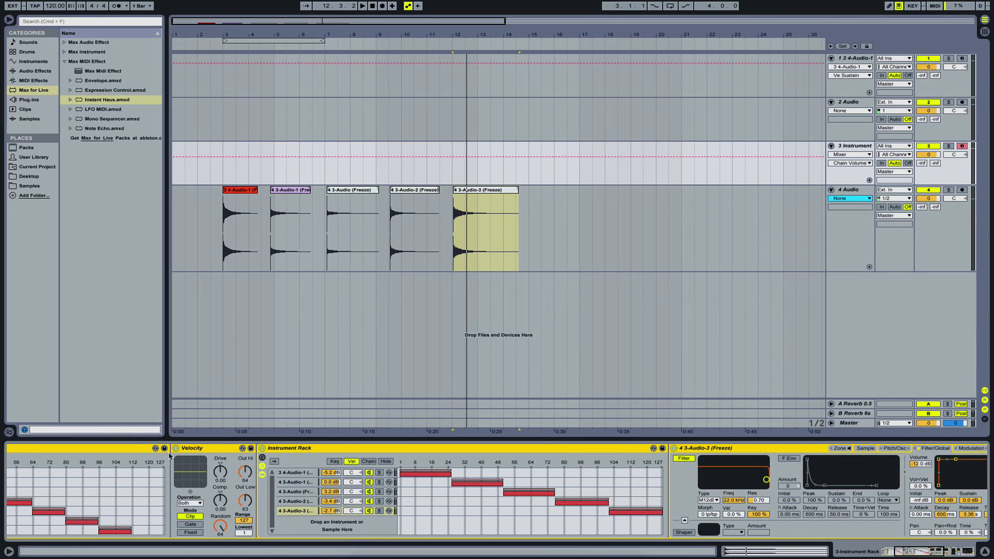
scroll(290, 461, left, 5)
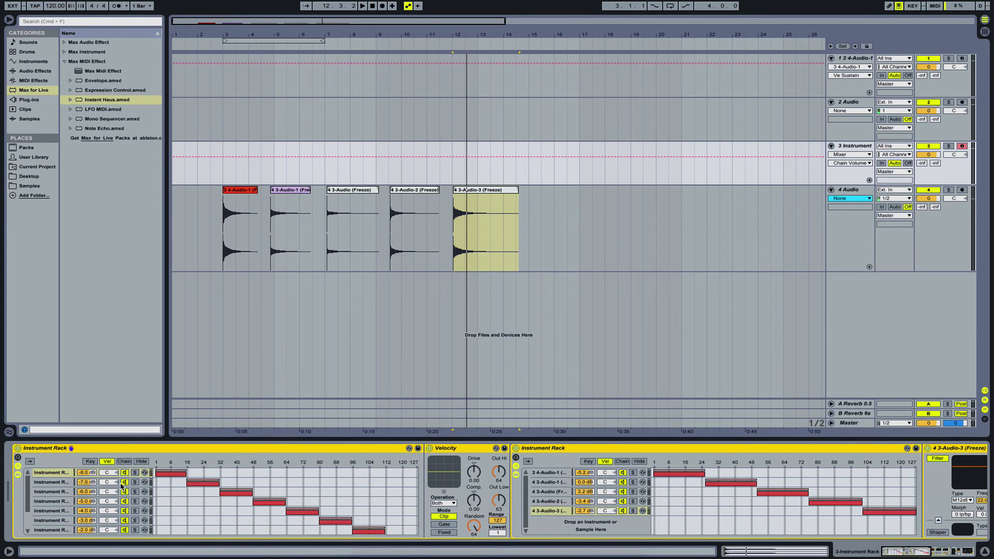
scroll(121, 485, down, 5)
scroll(248, 495, up, 5)
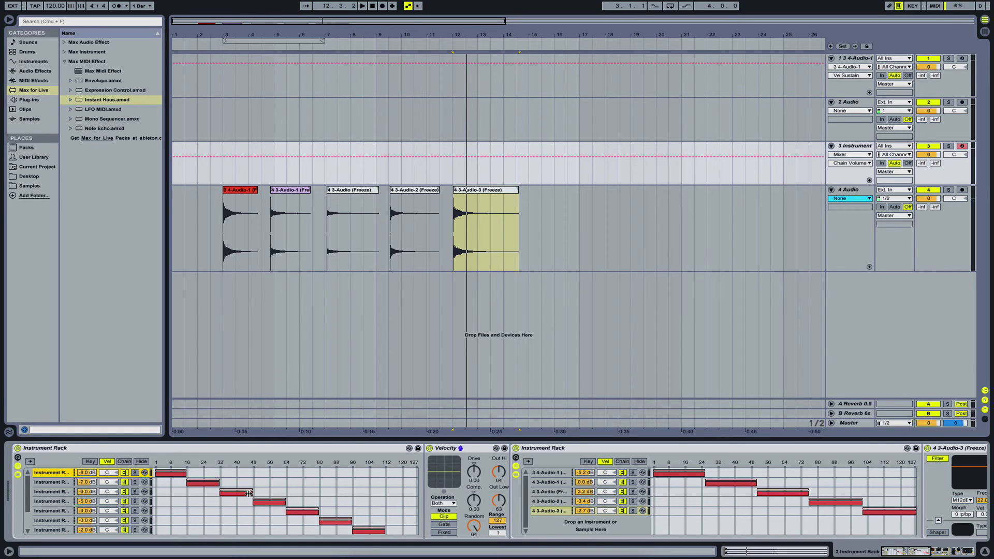
scroll(249, 494, right, 10)
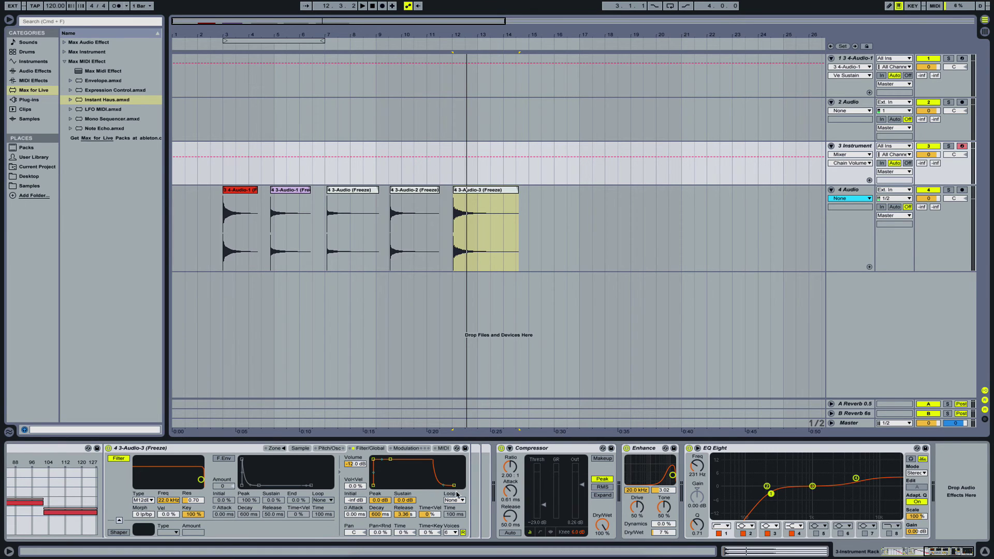
scroll(458, 495, left, 10)
click(744, 0)
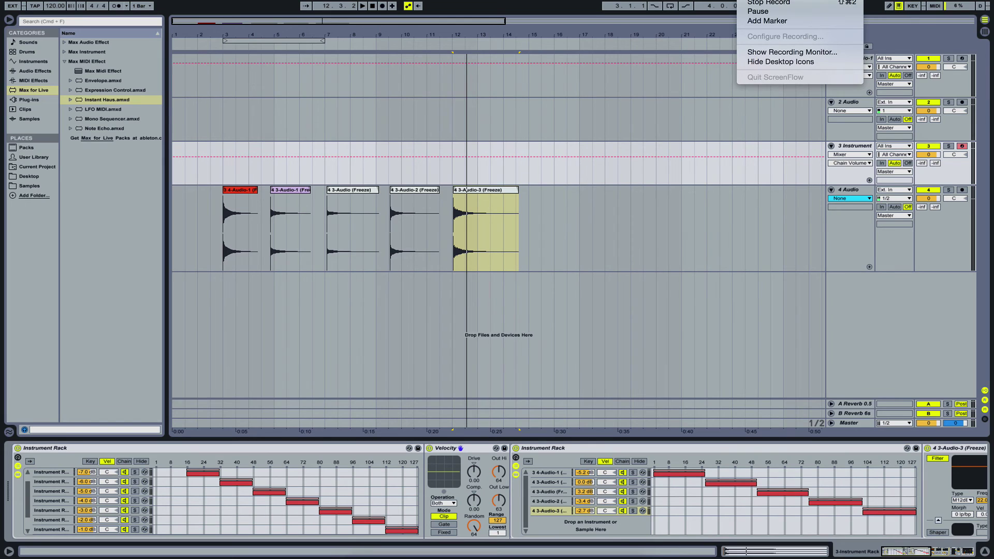
click(758, 11)
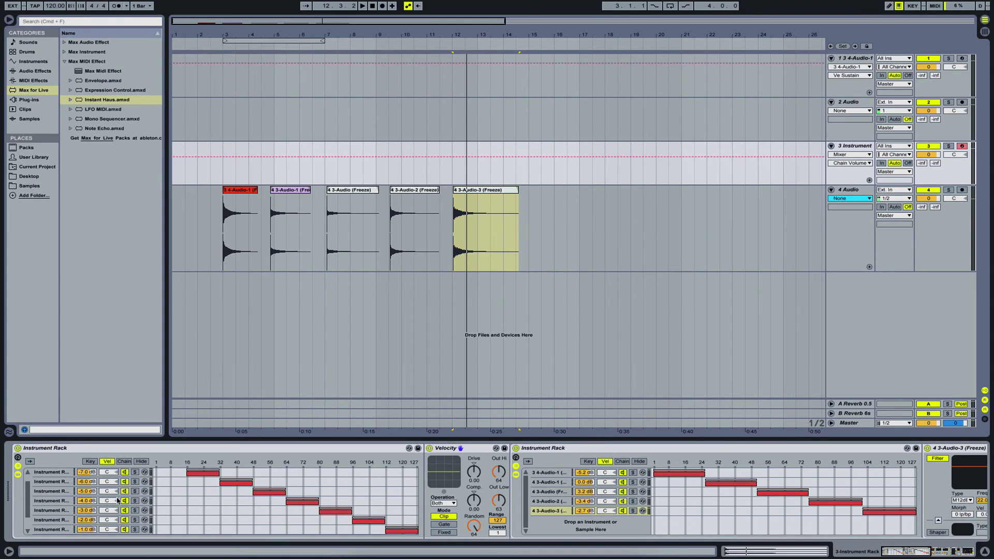
scroll(118, 501, right, 10)
scroll(117, 500, left, 10)
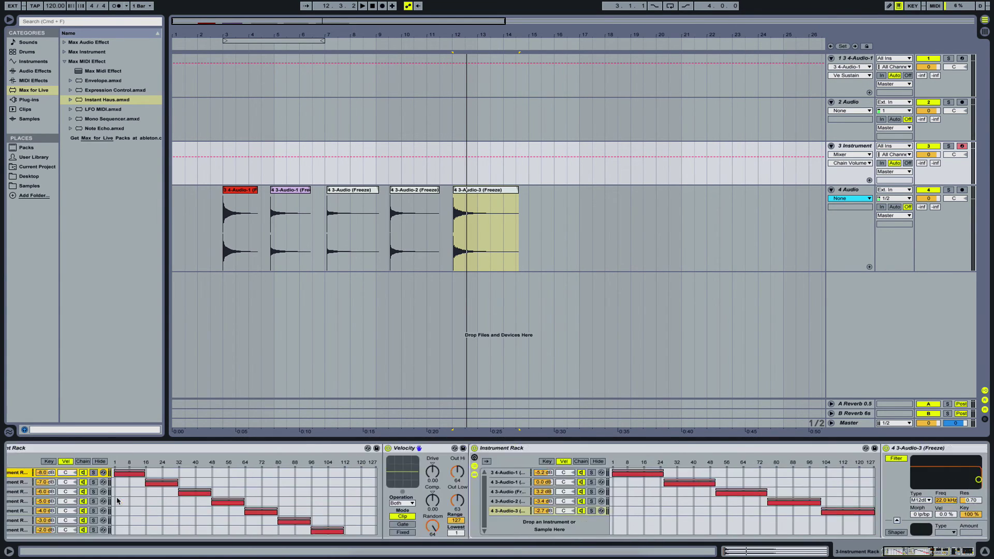
Step: Review the nested rack and the Compressor, Enhance and EQ Eight after it, and switch to the Live set with the finished three-track arrangement
scroll(117, 501, right, 10)
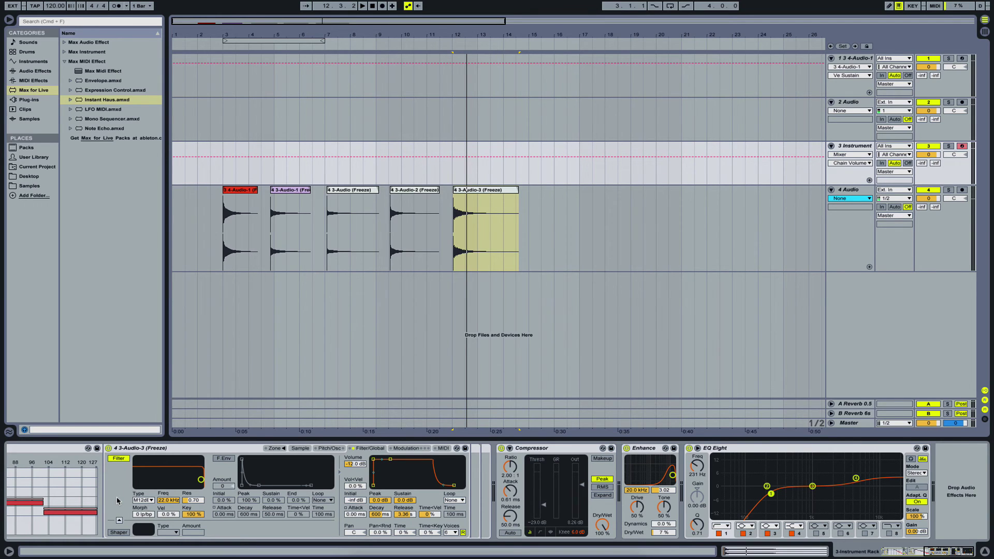
scroll(154, 478, left, 15)
scroll(154, 478, right, 15)
click(745, 1)
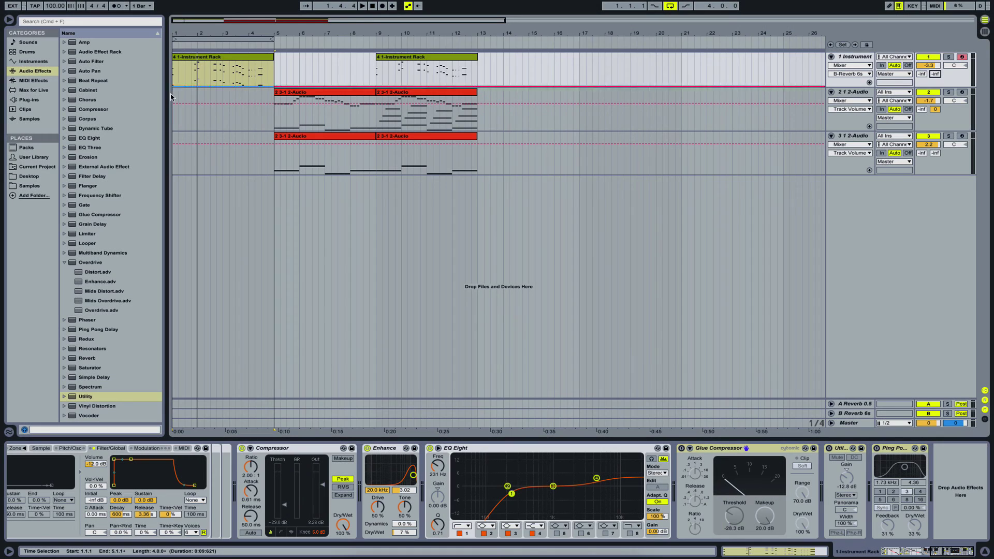
Step: Audition the first Instrument Rack clip on the 1 Instrument track from bar 1
click(171, 97)
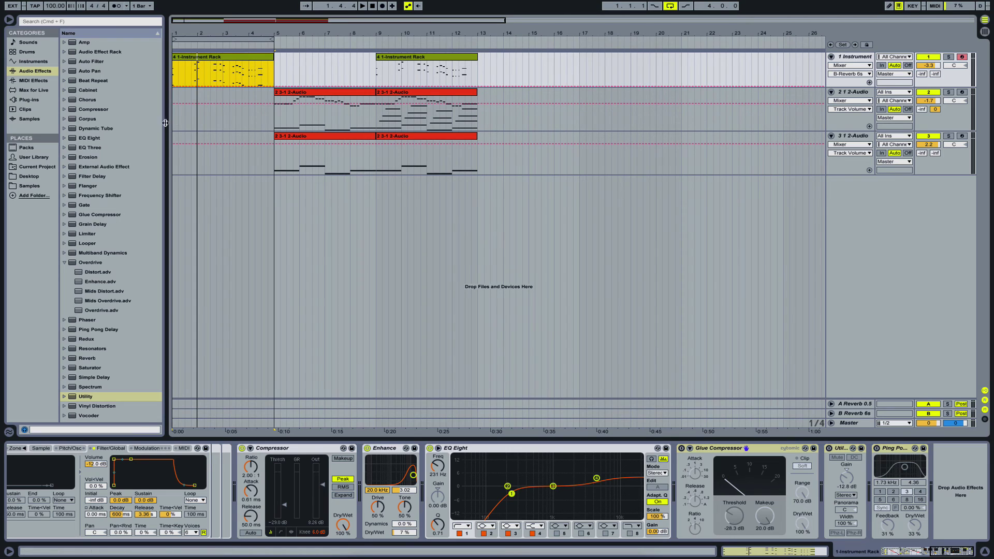
click(177, 78)
key(space)
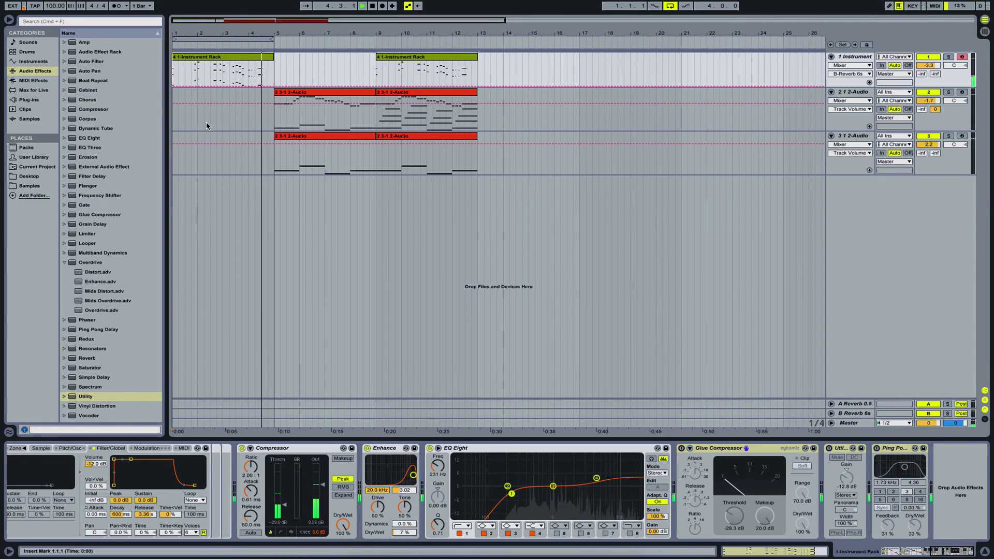
key(space)
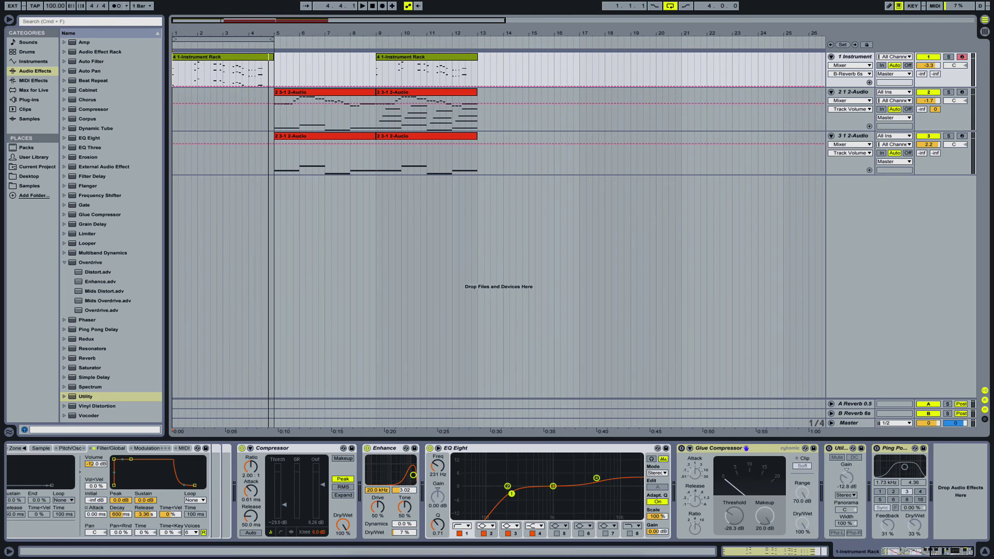
click(186, 59)
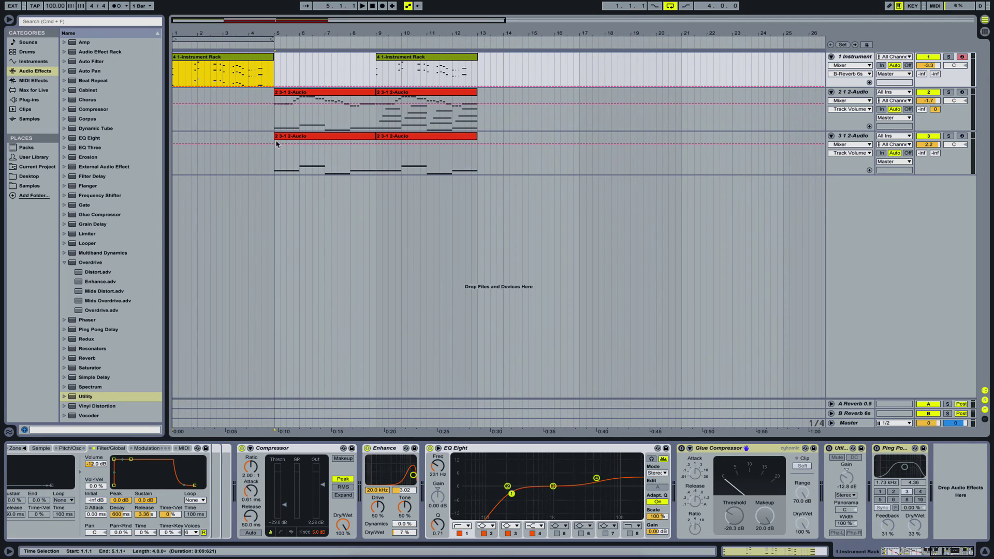
Step: Turn on the Glue Compressor and Utility on the 1 Instrument track and play the first clip through them
click(758, 451)
key(0)
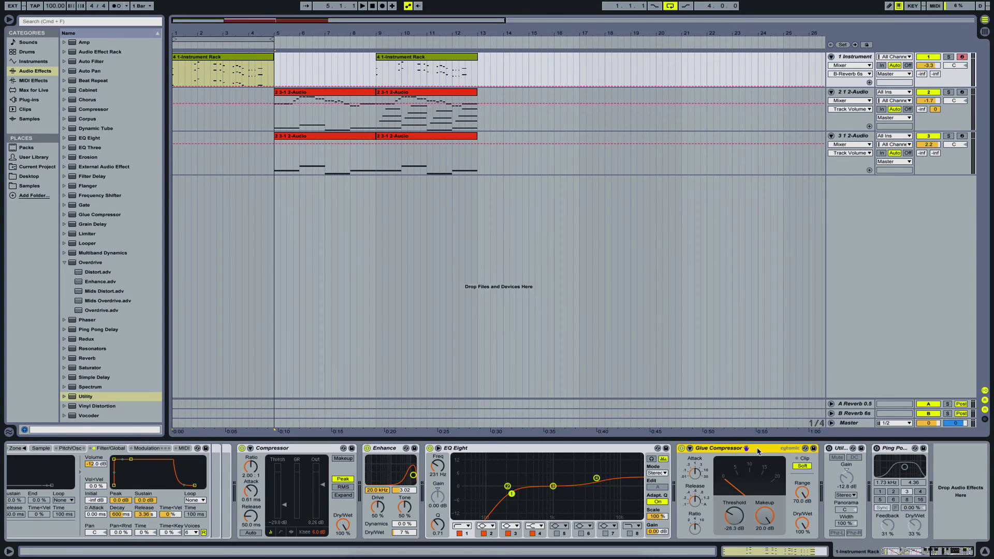
click(839, 452)
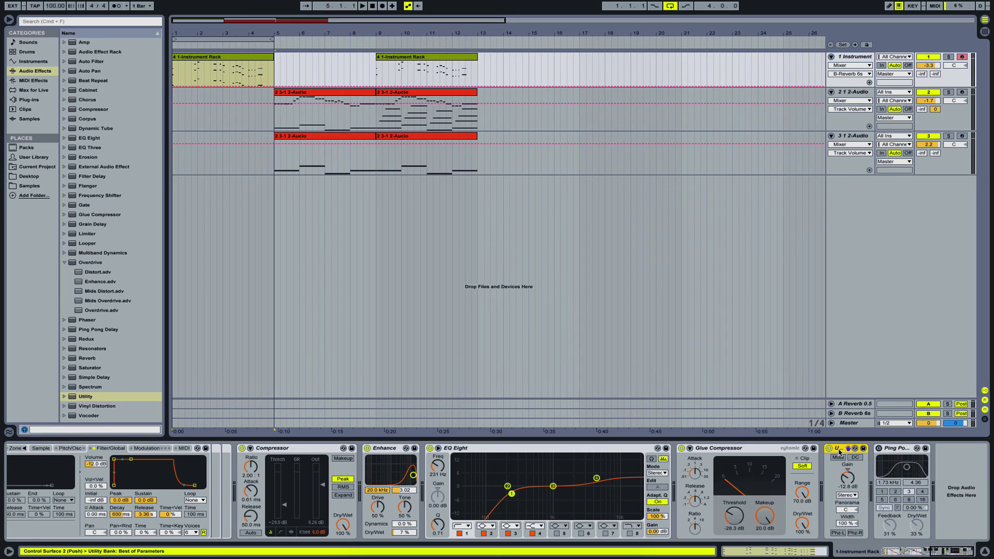
key(space)
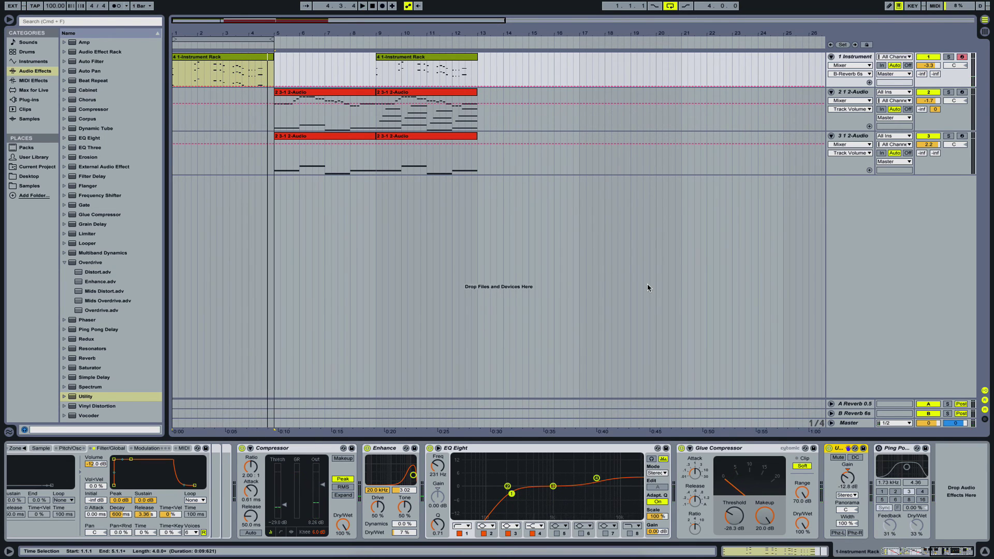
click(172, 76)
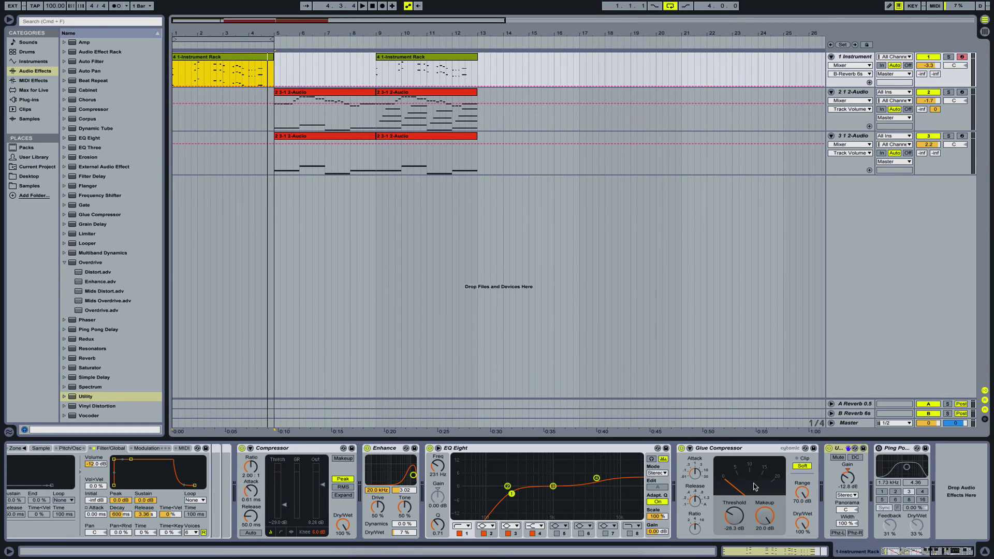
scroll(754, 487, left, 5)
scroll(304, 490, right, 5)
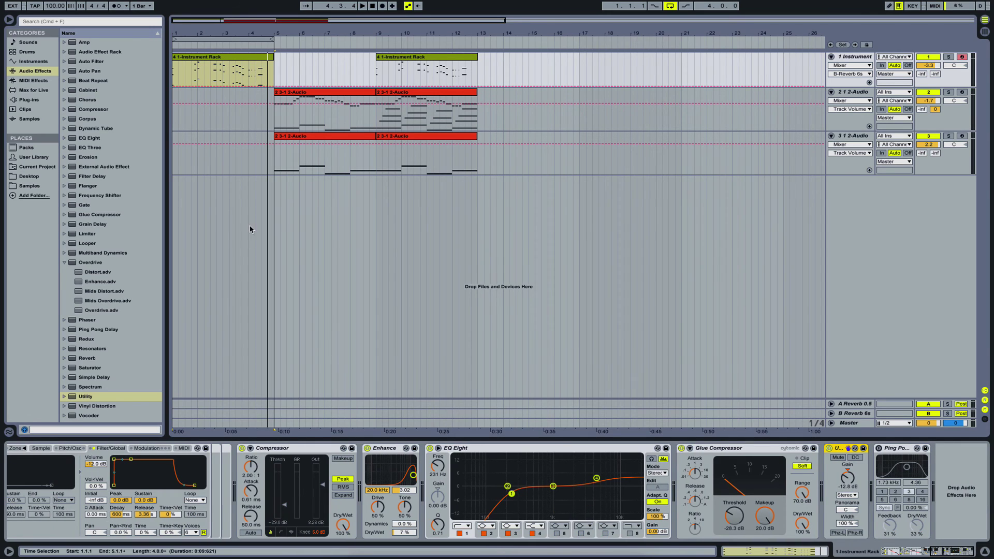
click(210, 61)
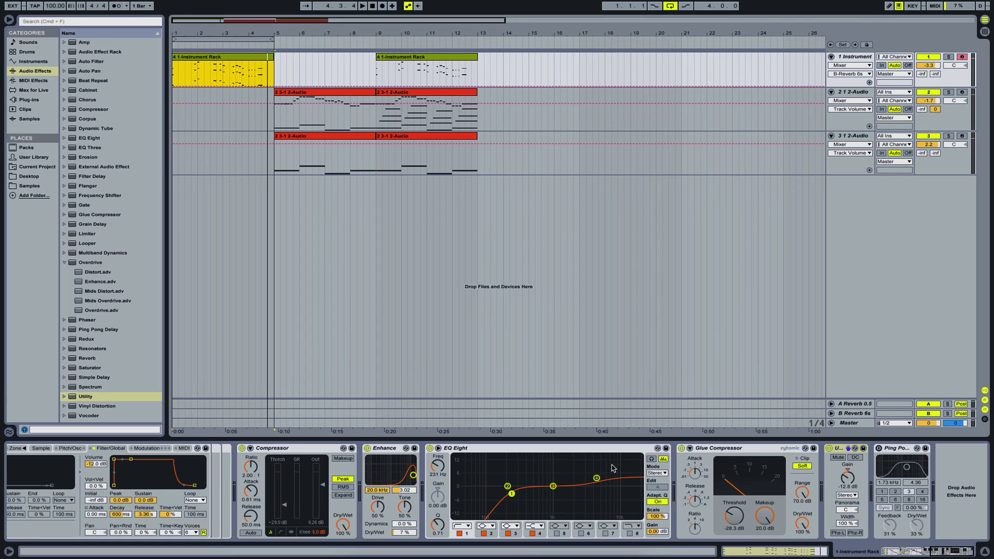
click(726, 449)
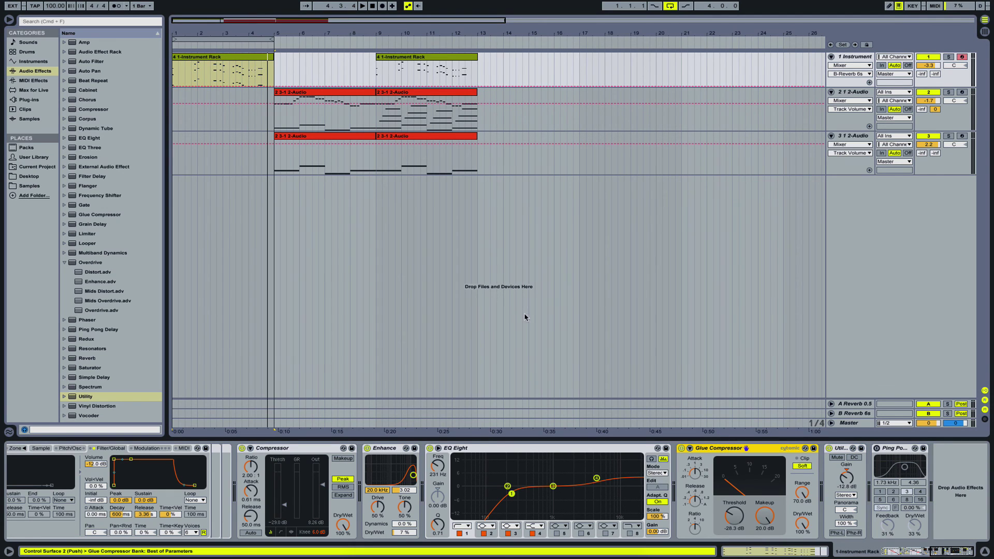
Step: Turn on the Ping Pong Delay on the 1 Instrument track and raise the track's B-Reverb 6s send to 0 dB during playback
click(877, 450)
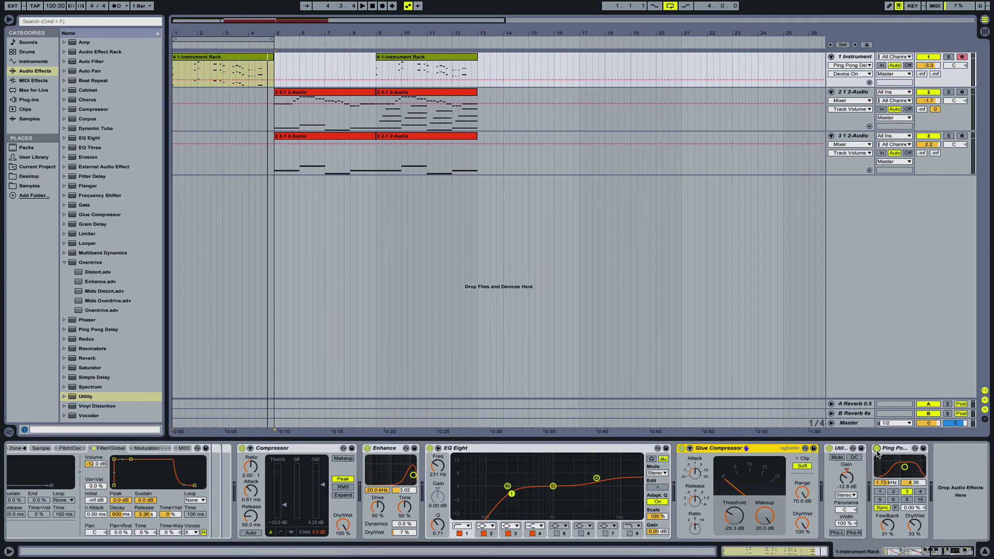
click(173, 76)
key(space)
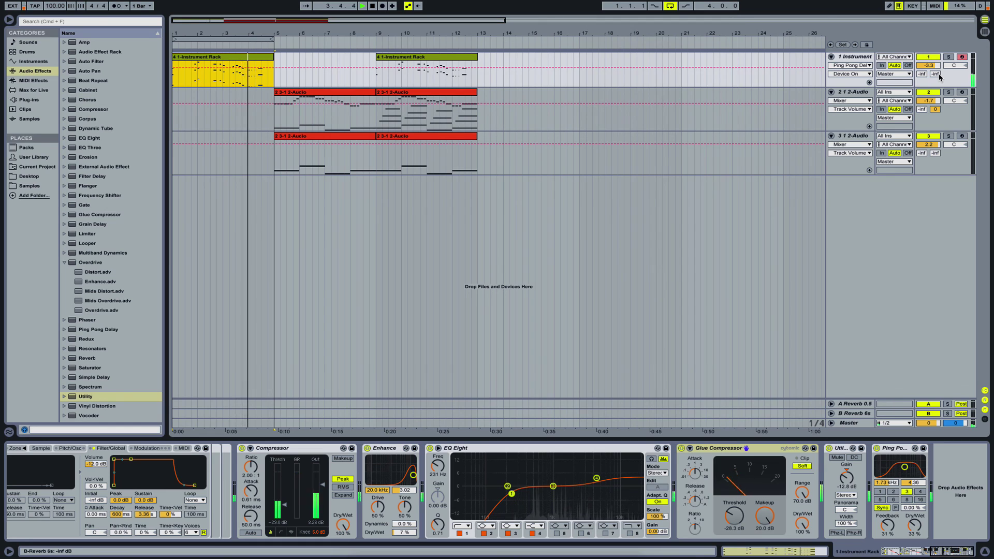
drag(937, 75, 937, 31)
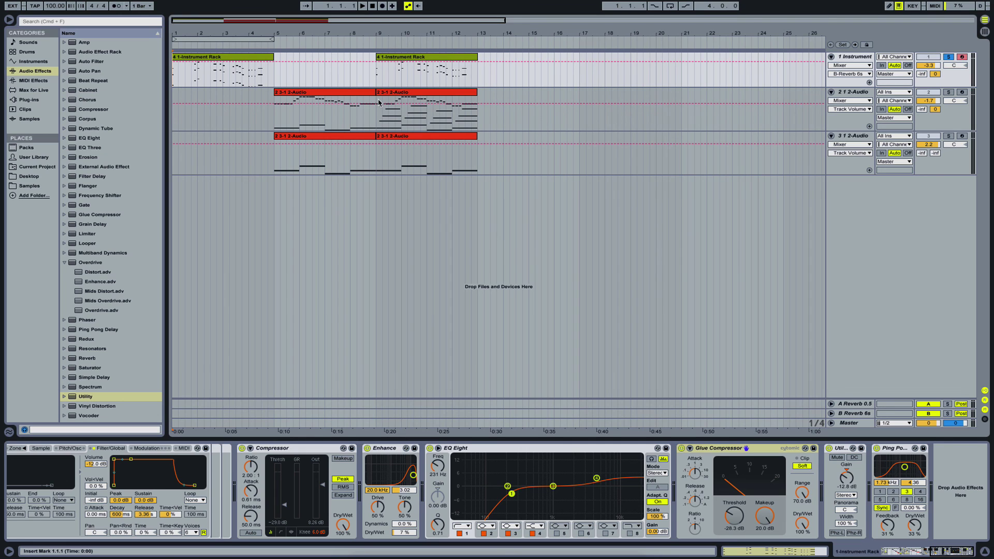
Step: View the 2 1 2-Audio track's devices, return to the 1 Instrument track and place the insert marker at bar 1
click(274, 127)
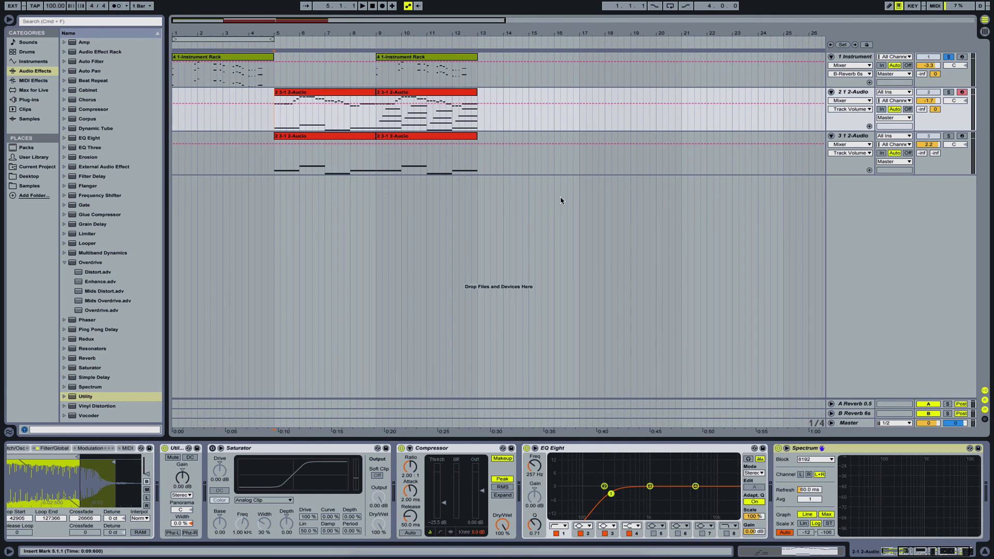
click(856, 56)
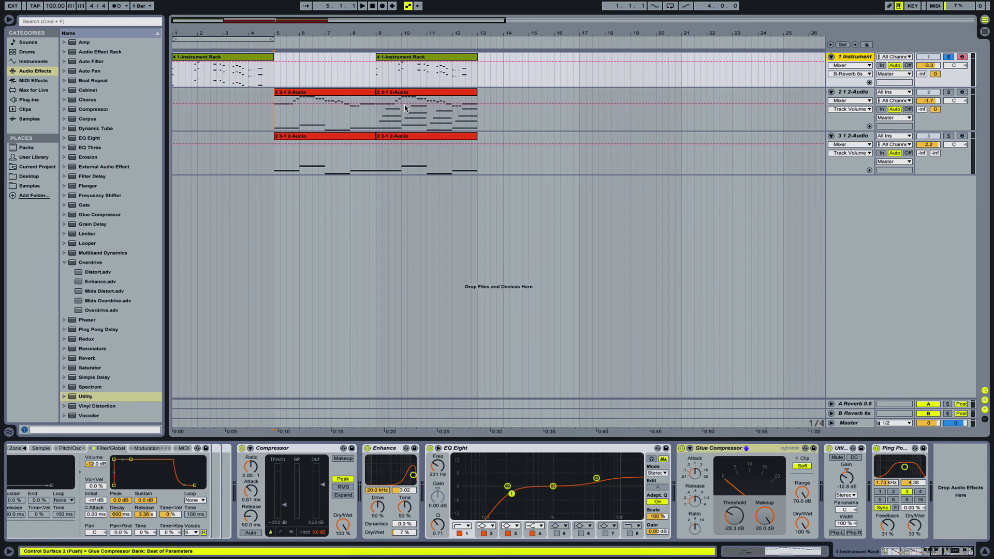
click(376, 73)
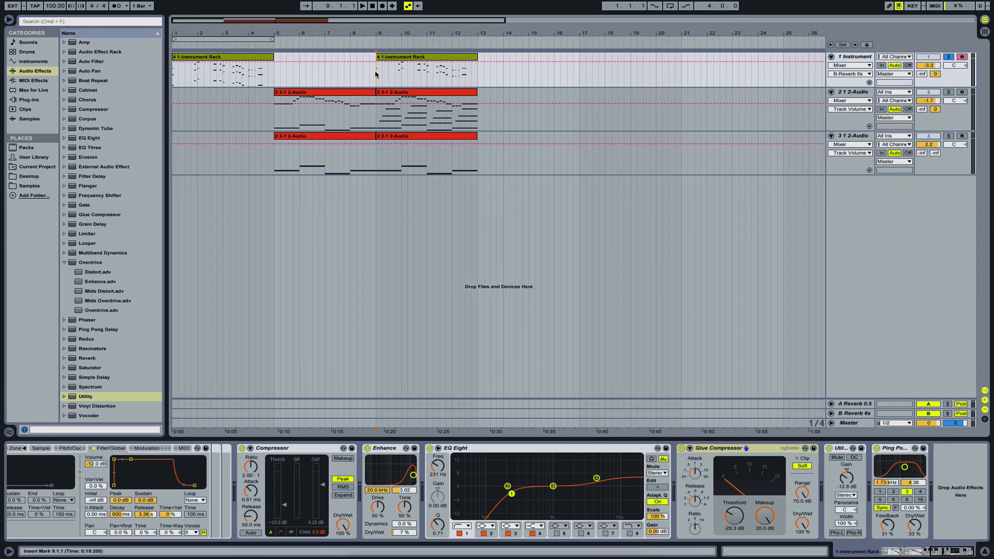
click(176, 83)
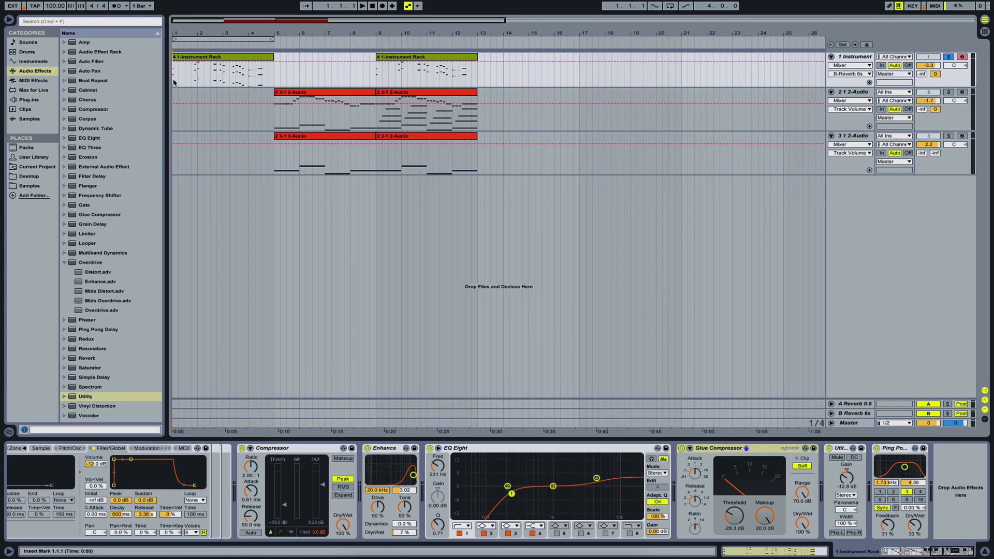